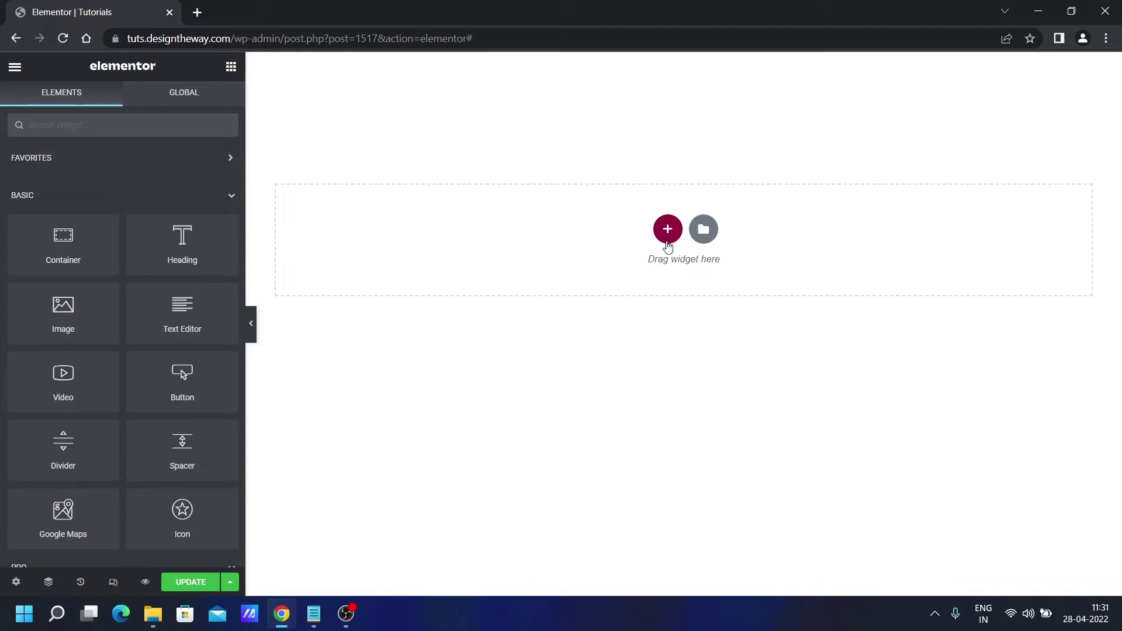
# Add a container with four equal columns and set its top and bottom padding to 100 px.
pyautogui.click(666, 233)
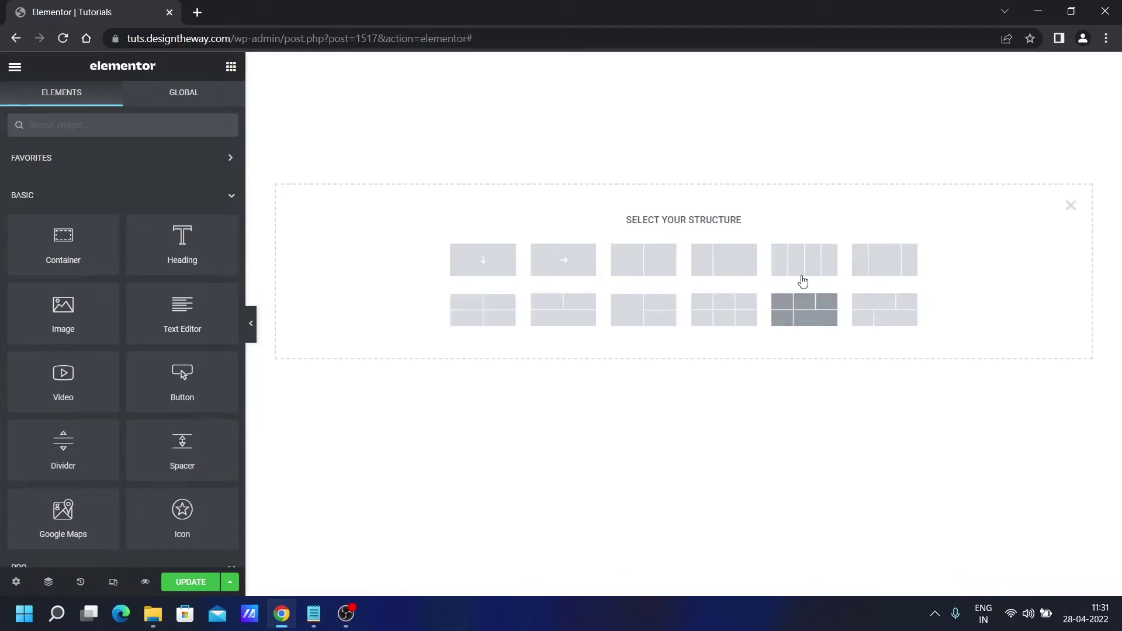
pyautogui.click(801, 270)
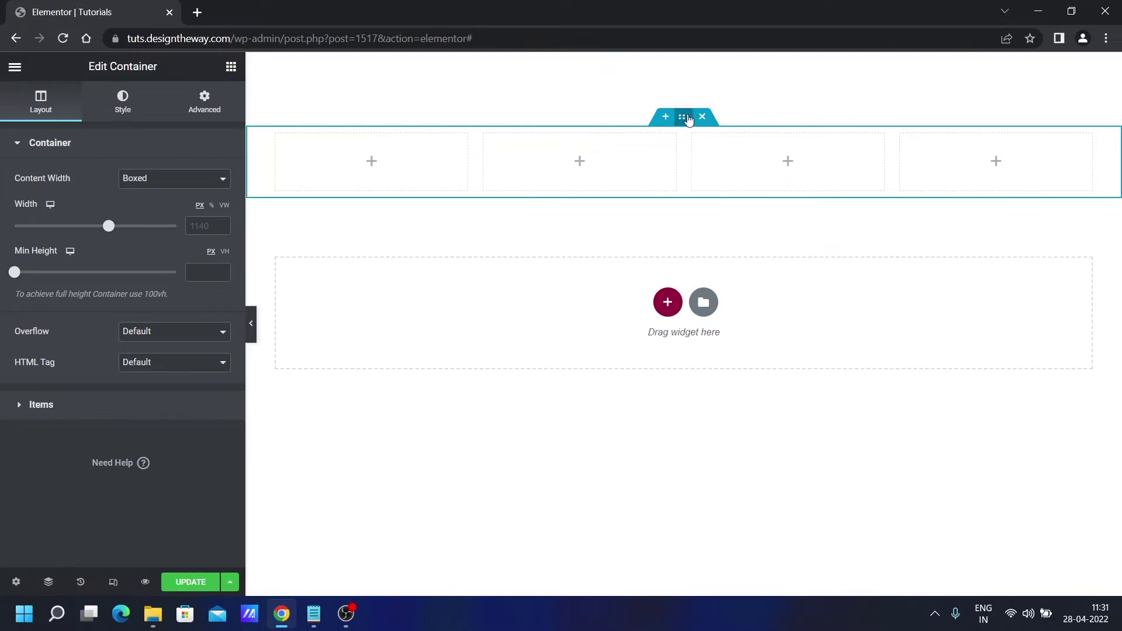
pyautogui.click(208, 104)
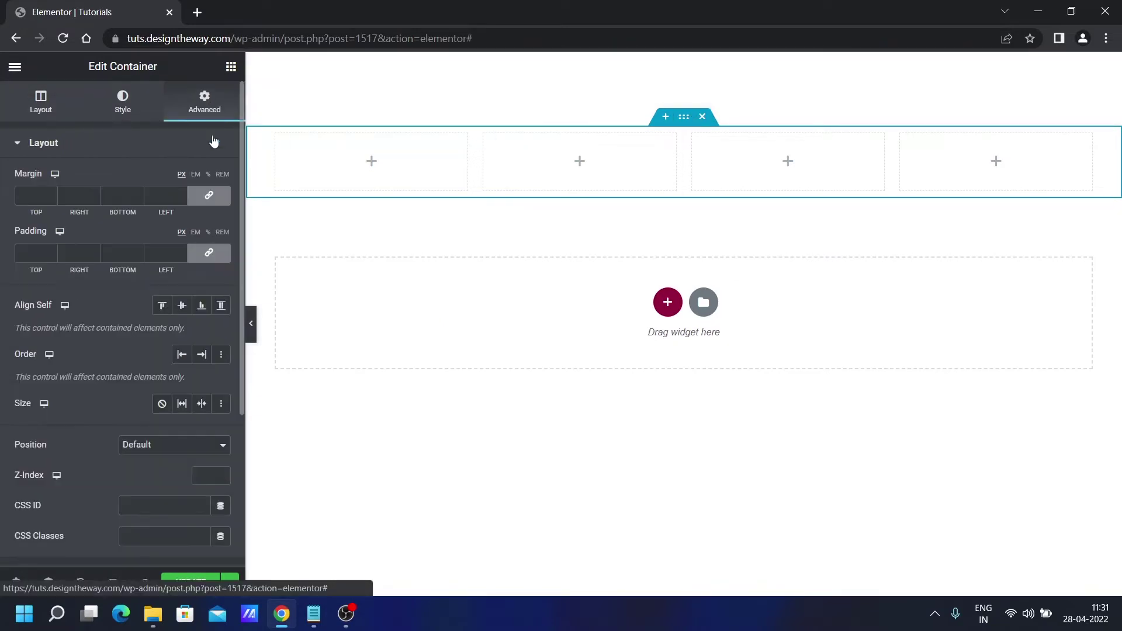
pyautogui.doubleClick(31, 252)
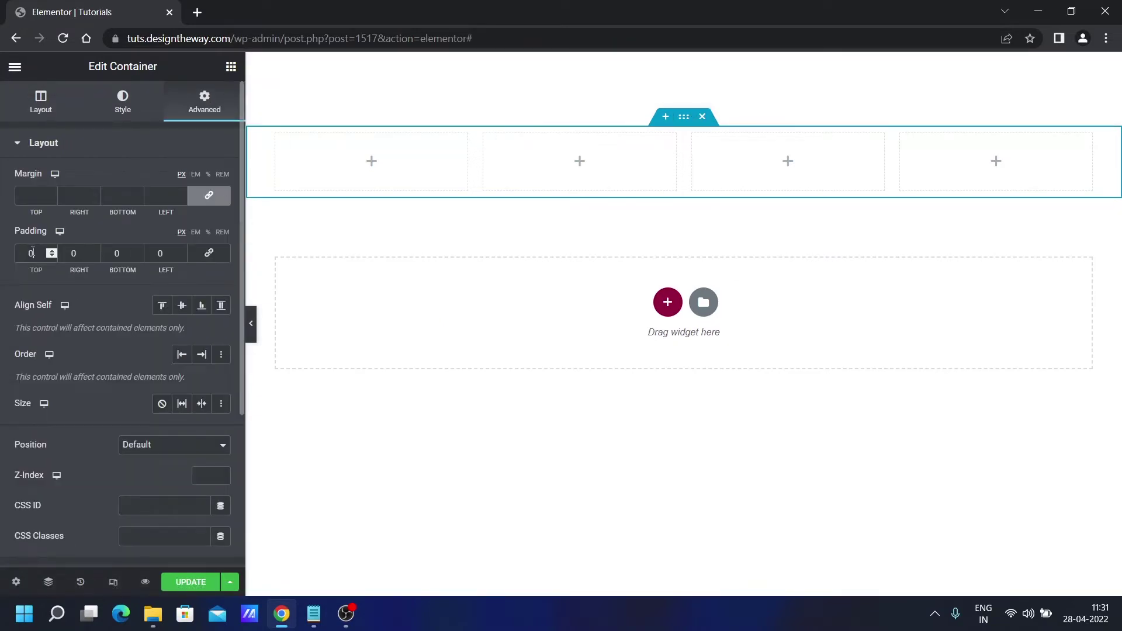
pyautogui.write('100')
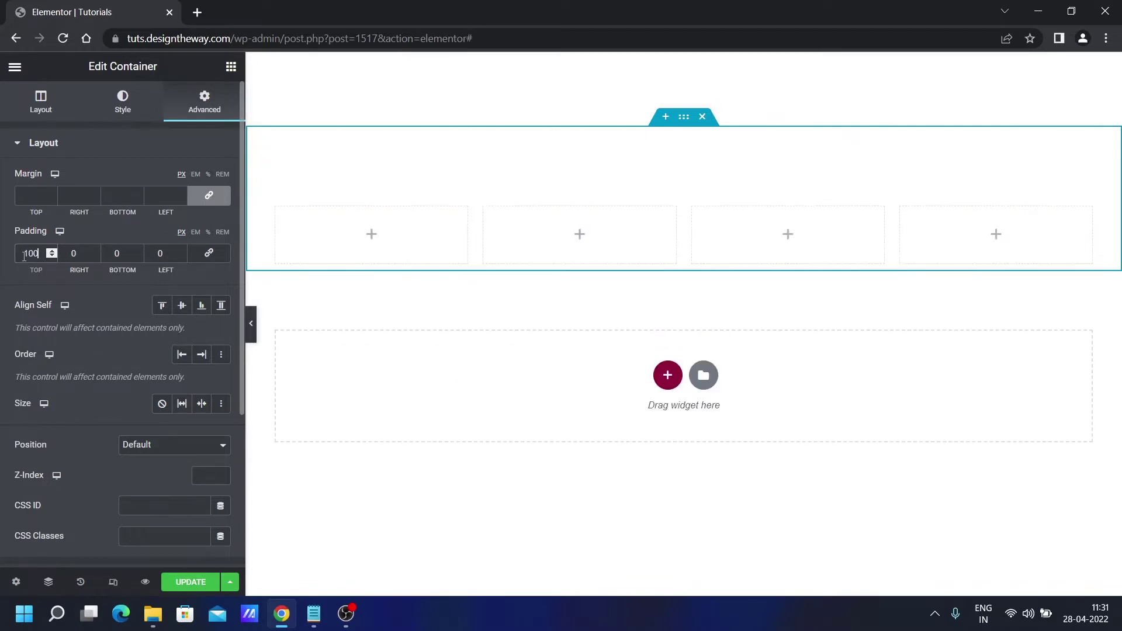
pyautogui.doubleClick(119, 253)
pyautogui.write('100')
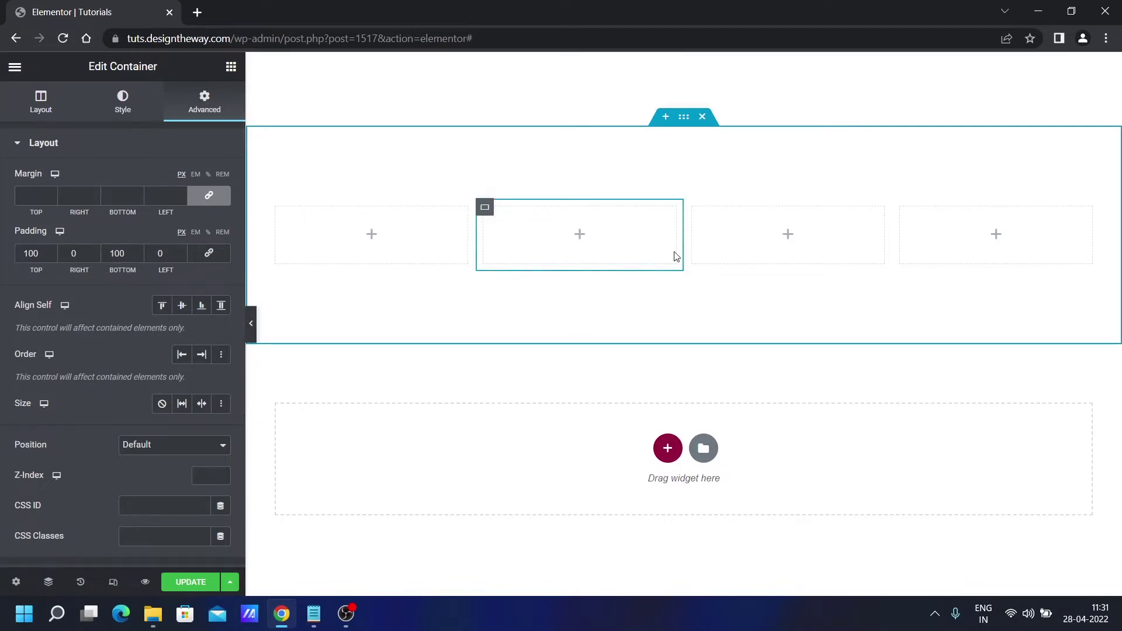
# Give the container a classic background in near-white #FCFCFC and preview it with the editing panel hidden.
pyautogui.click(122, 103)
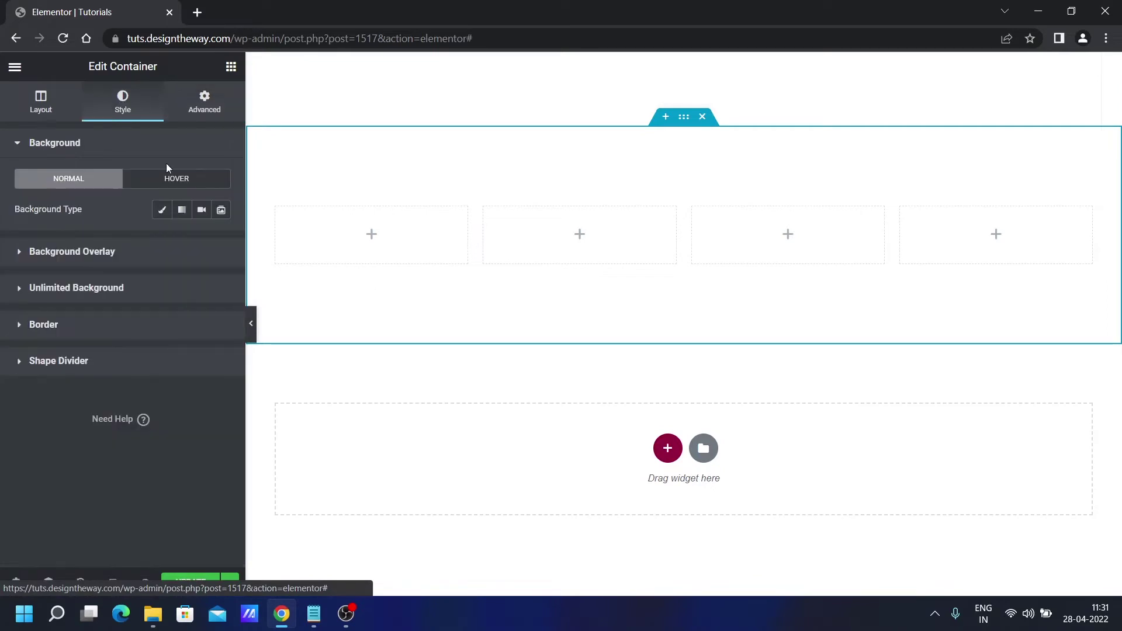
pyautogui.click(163, 212)
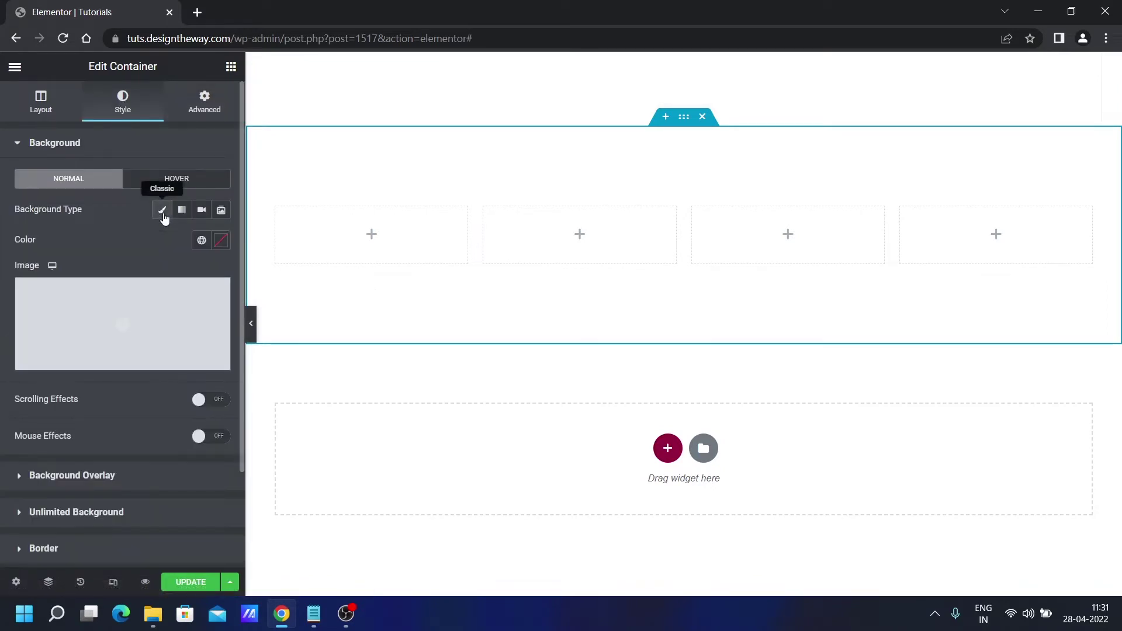
pyautogui.click(221, 240)
pyautogui.moveTo(65, 307); pyautogui.dragTo(48, 298)
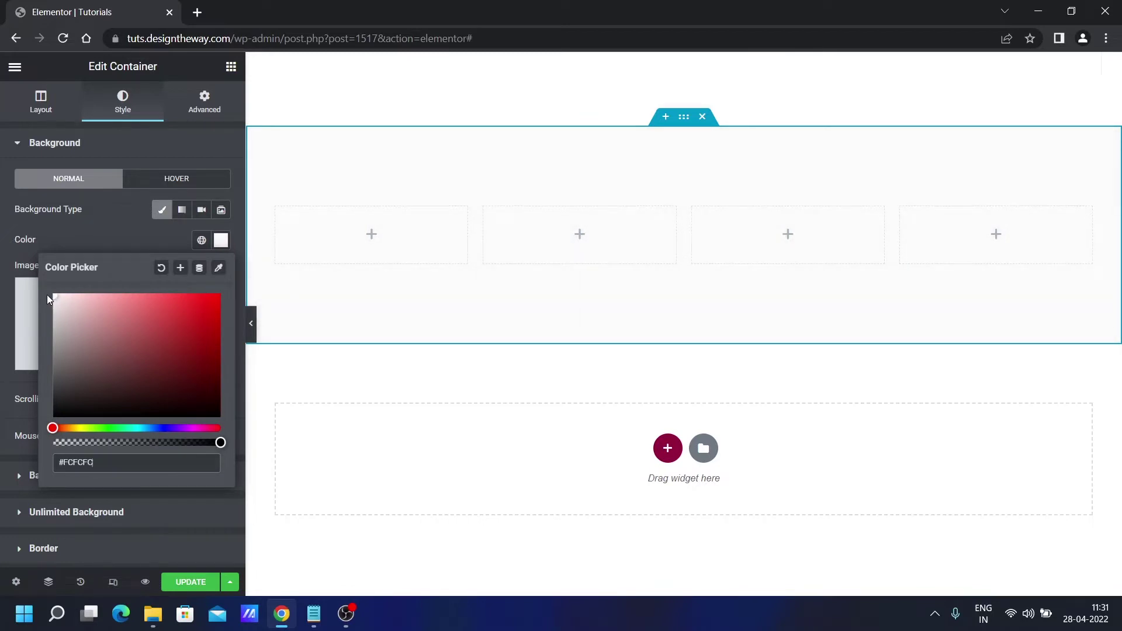
pyautogui.click(114, 227)
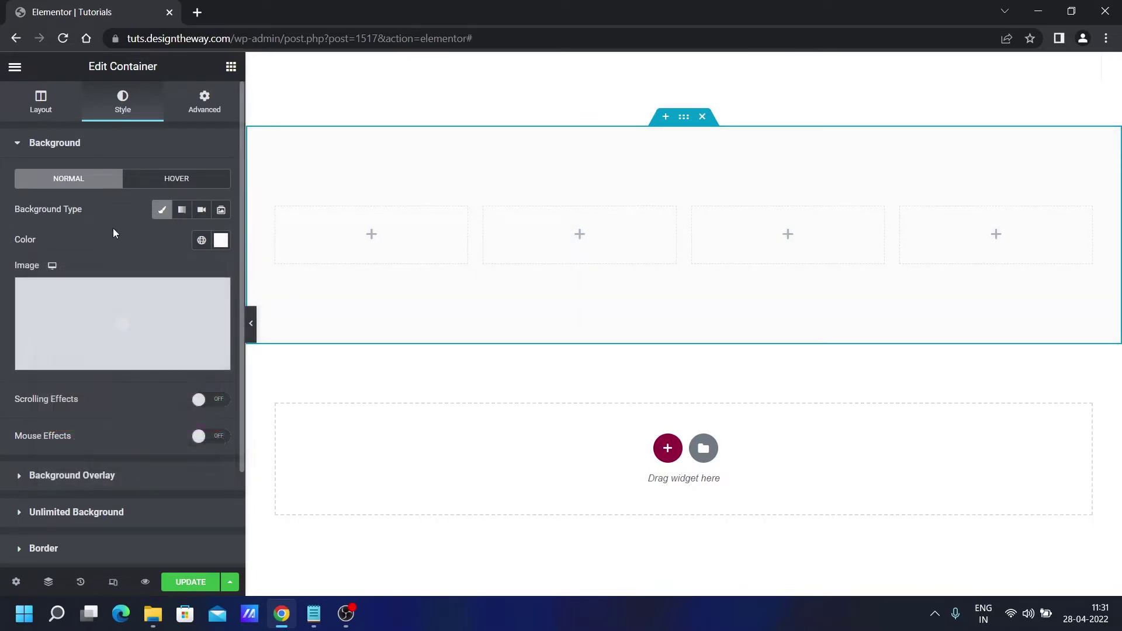
pyautogui.click(251, 323)
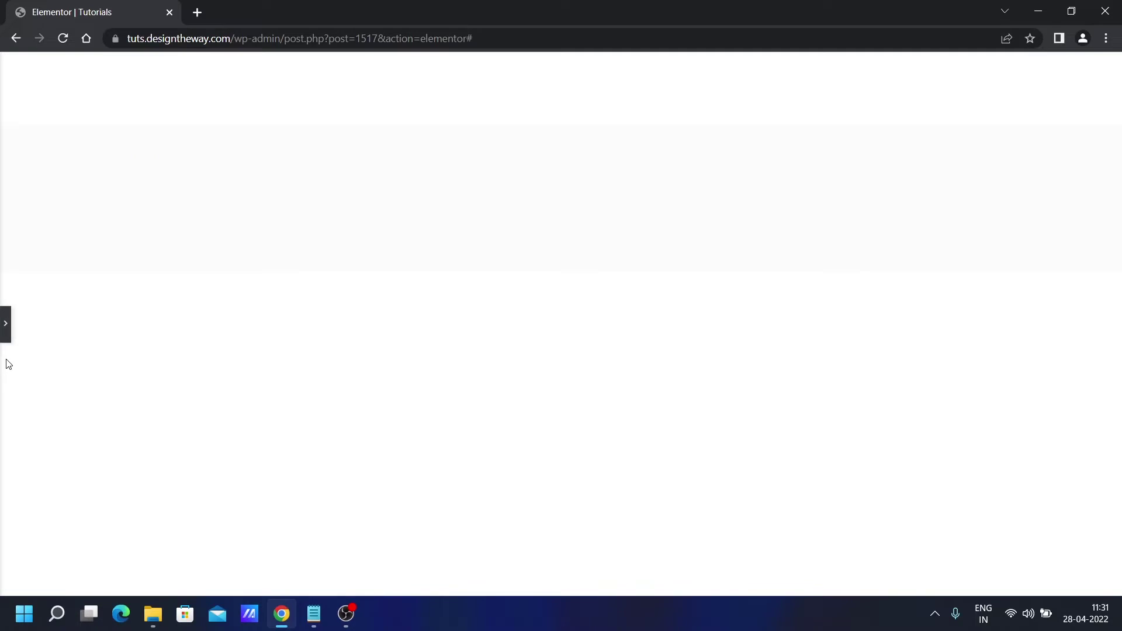
pyautogui.click(3, 331)
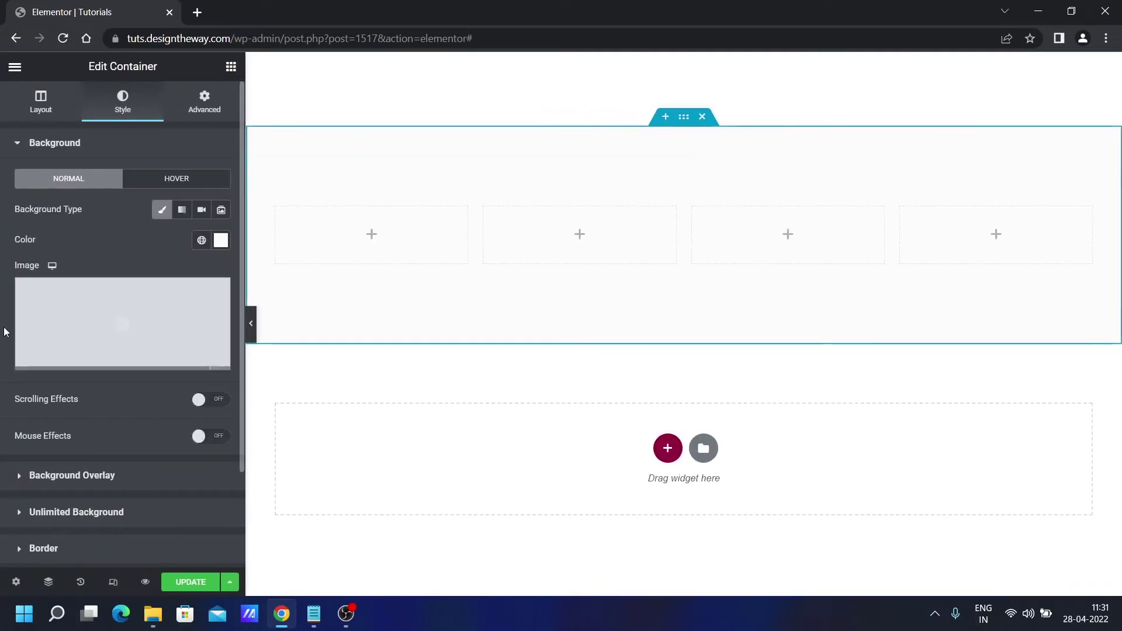
# Darken the container's background color to light grey #F0F0F0 and preview the page again.
pyautogui.click(220, 242)
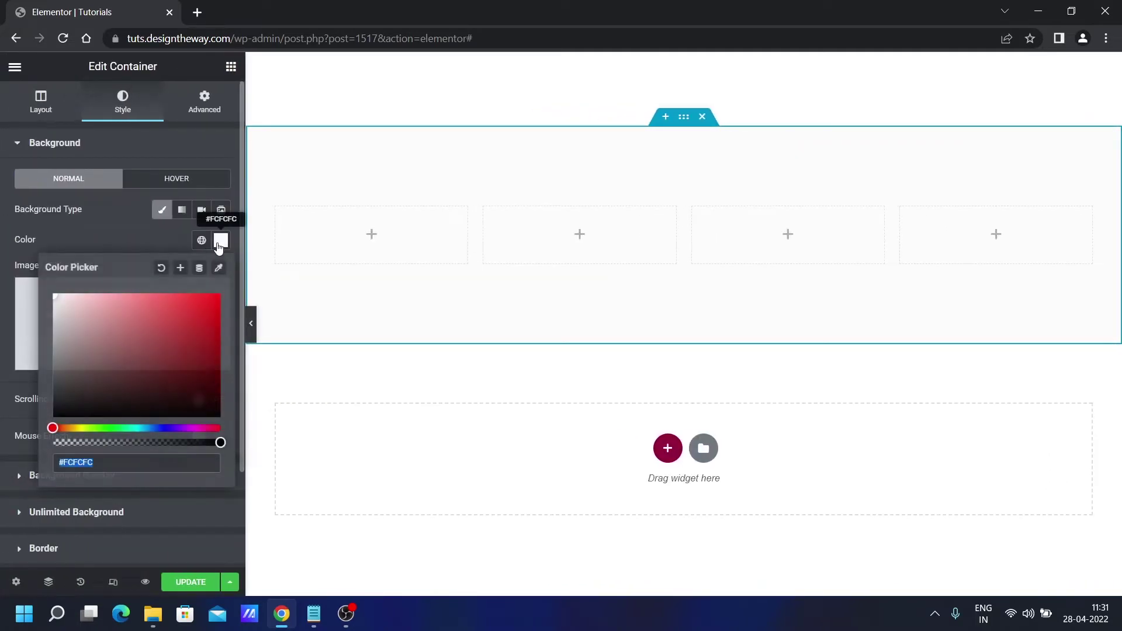
pyautogui.click(53, 300)
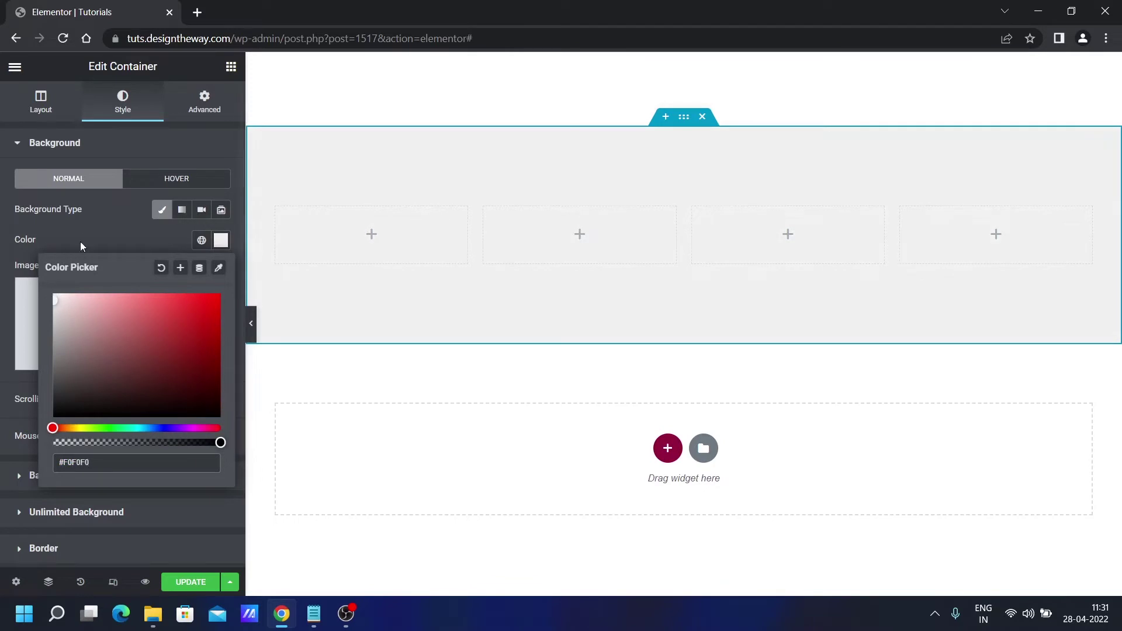
pyautogui.click(267, 332)
pyautogui.click(251, 327)
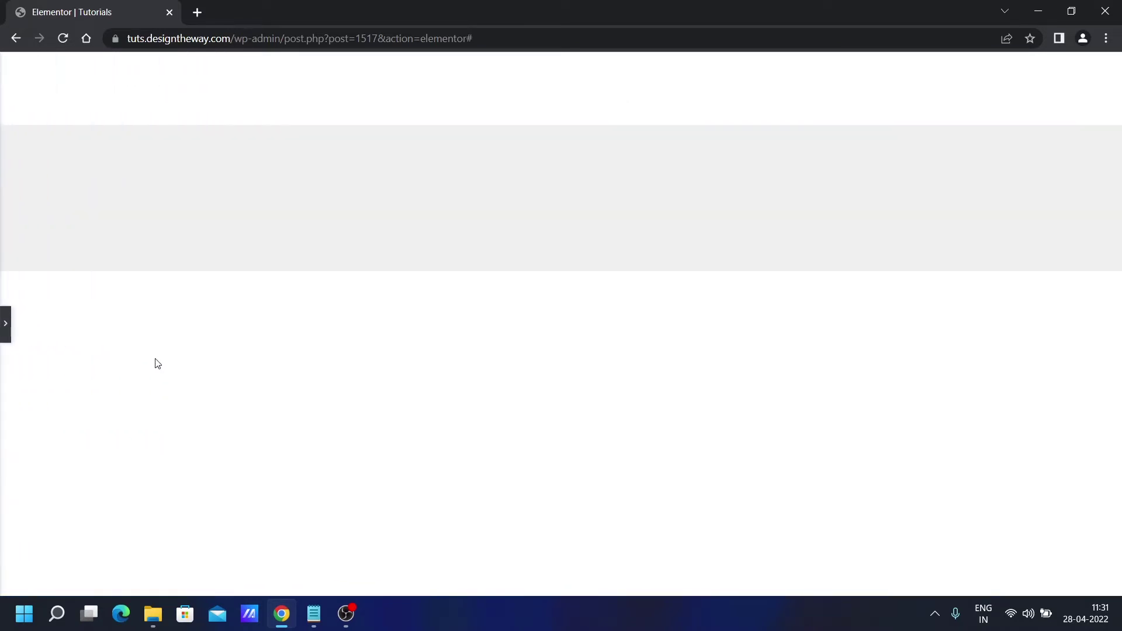
pyautogui.click(6, 325)
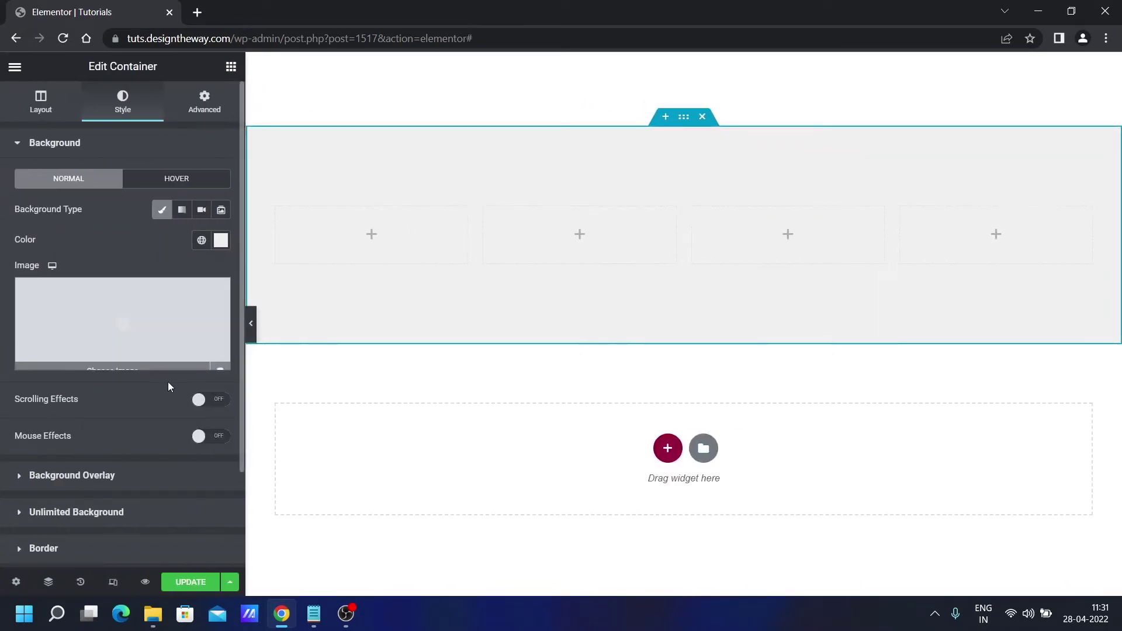
# Find the Icon Box widget and place it in the container's first column.
pyautogui.click(231, 68)
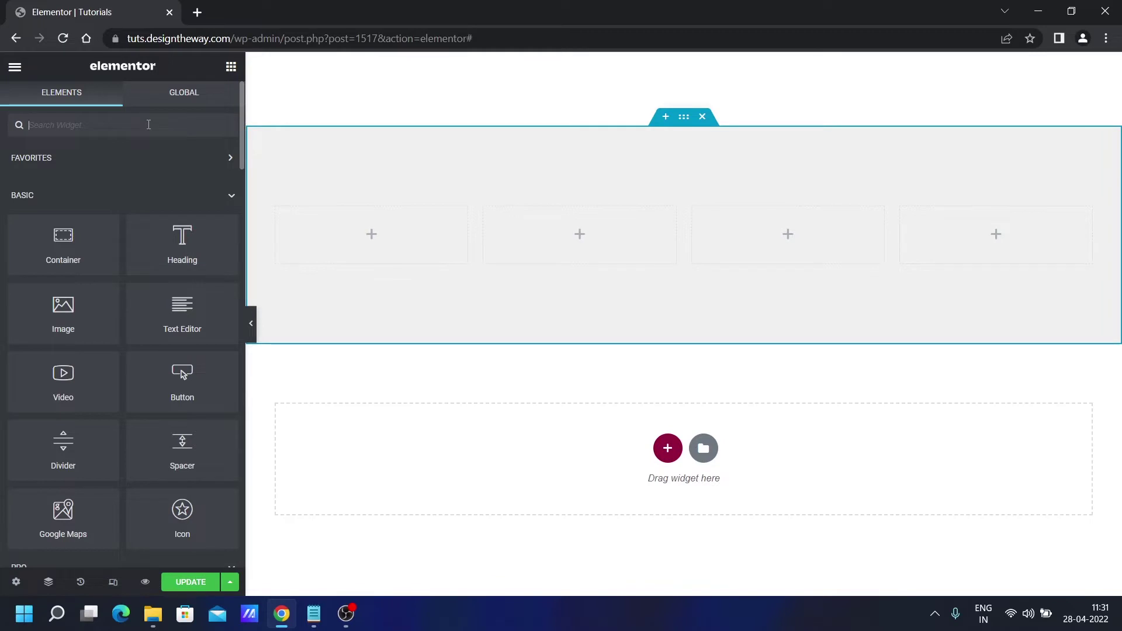
pyautogui.write('ico')
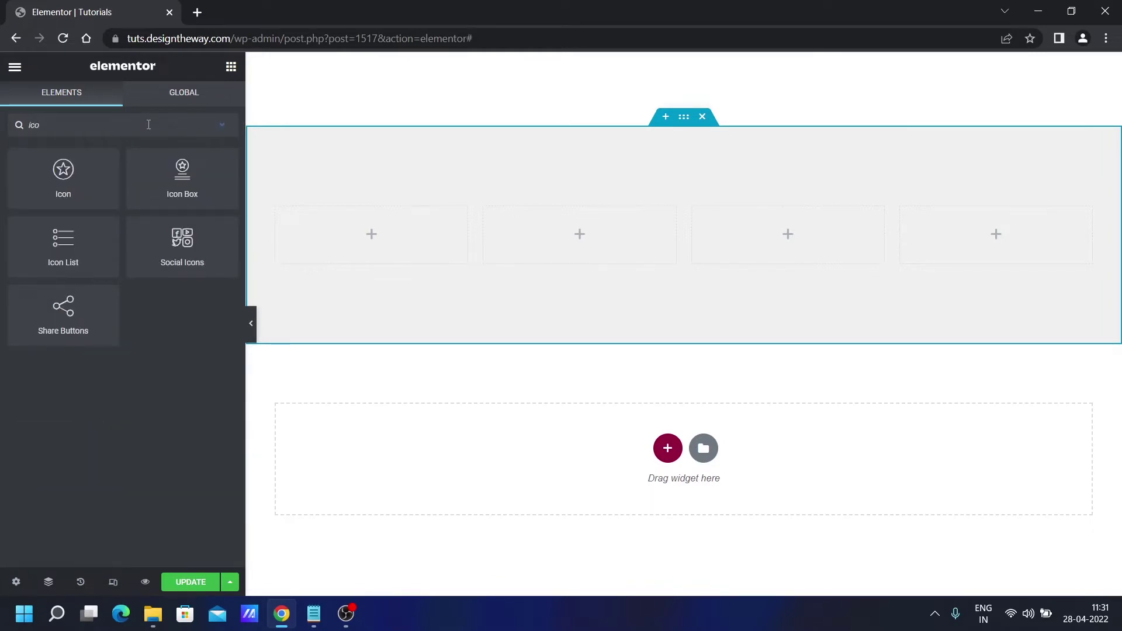
pyautogui.moveTo(186, 194); pyautogui.dragTo(359, 230)
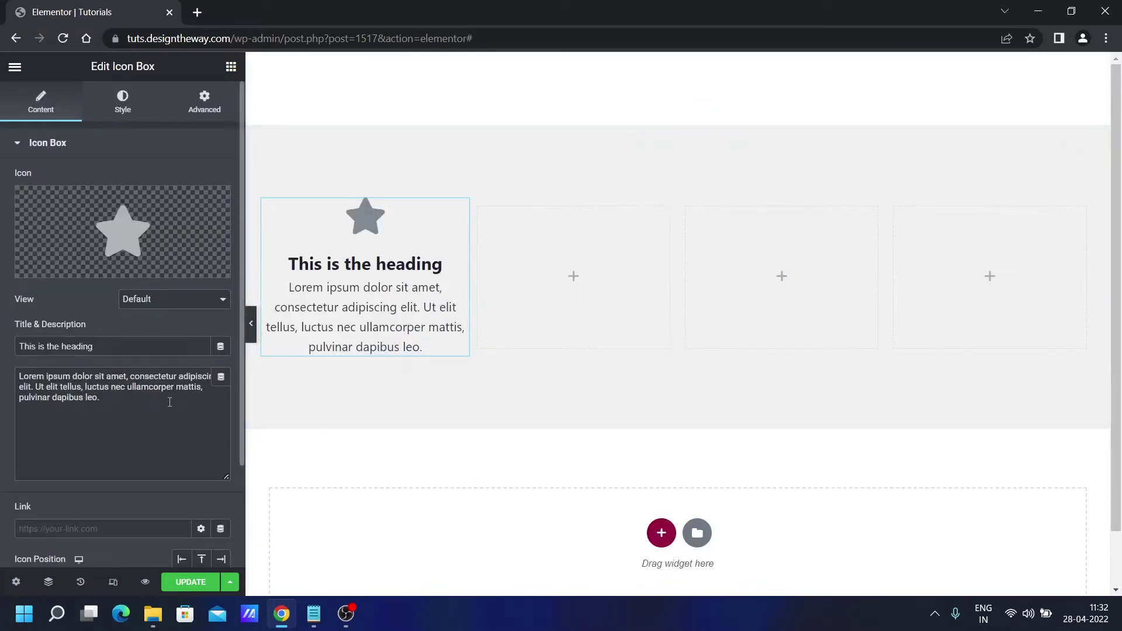
# Replace the icon box's star with the Map icon from the Font Awesome - Regular set.
pyautogui.click(126, 242)
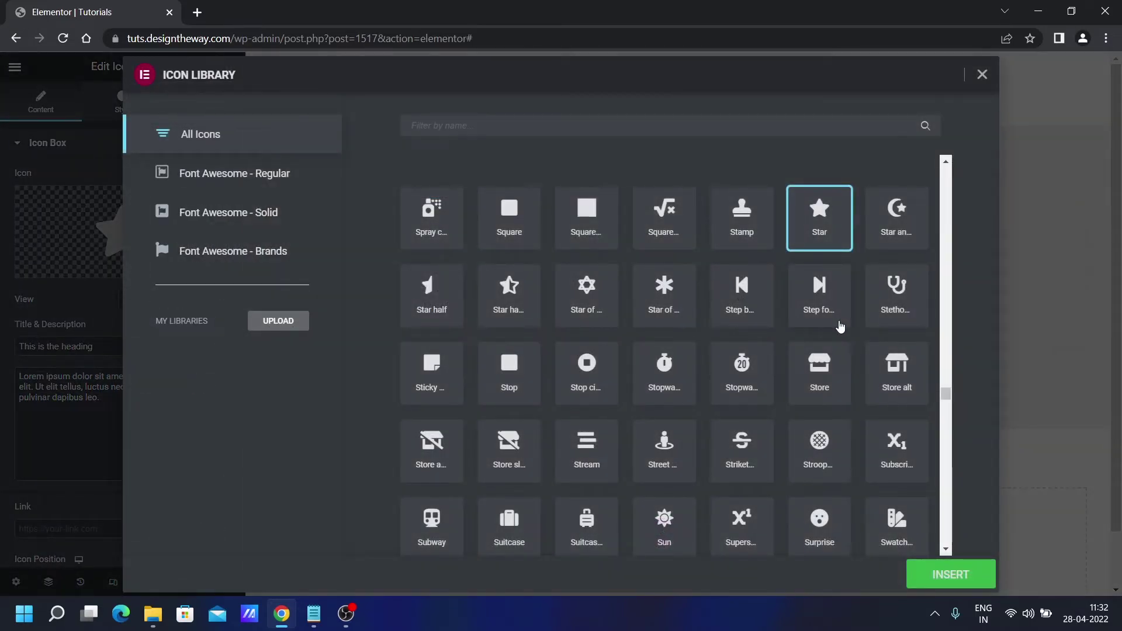
pyautogui.click(237, 173)
pyautogui.scroll(-10, 726, 327)
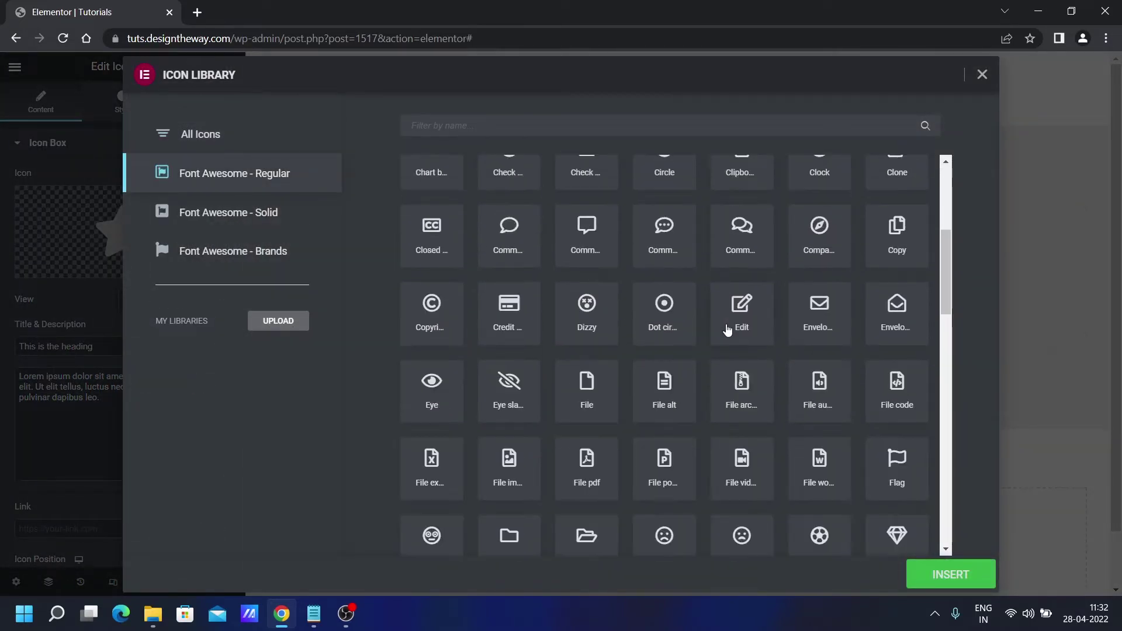
pyautogui.scroll(-5, 728, 331)
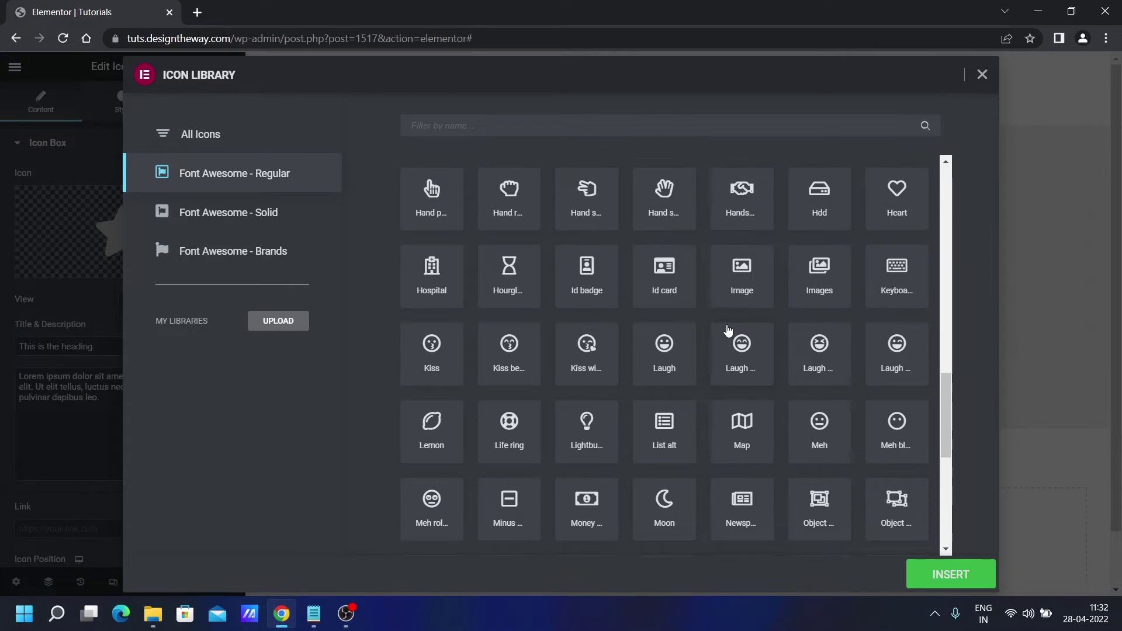
pyautogui.click(742, 431)
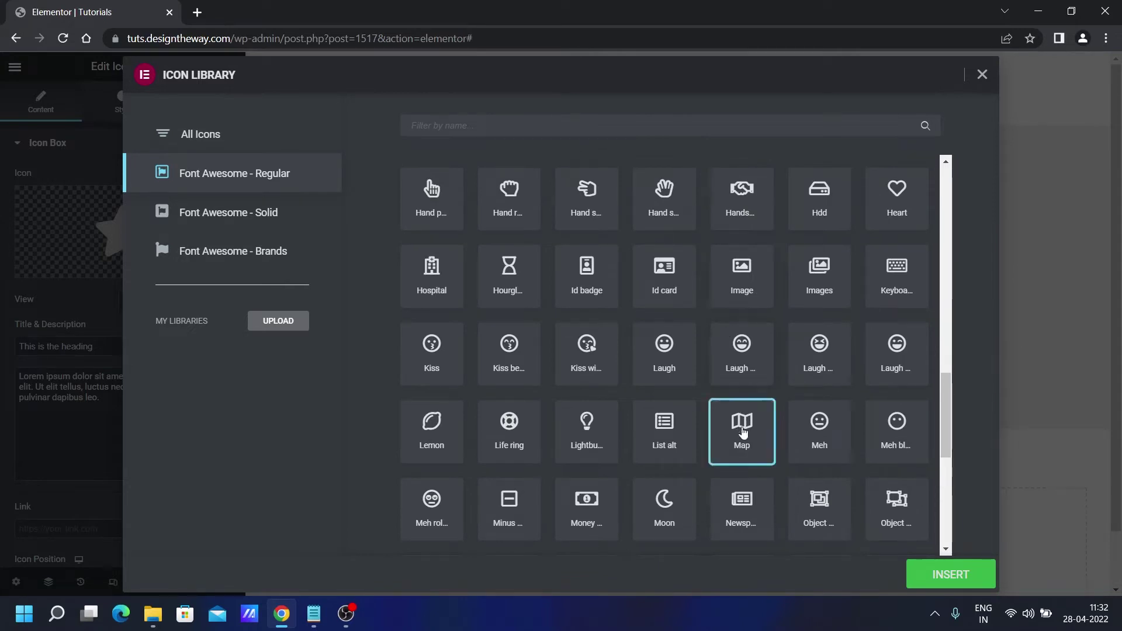
pyautogui.click(935, 574)
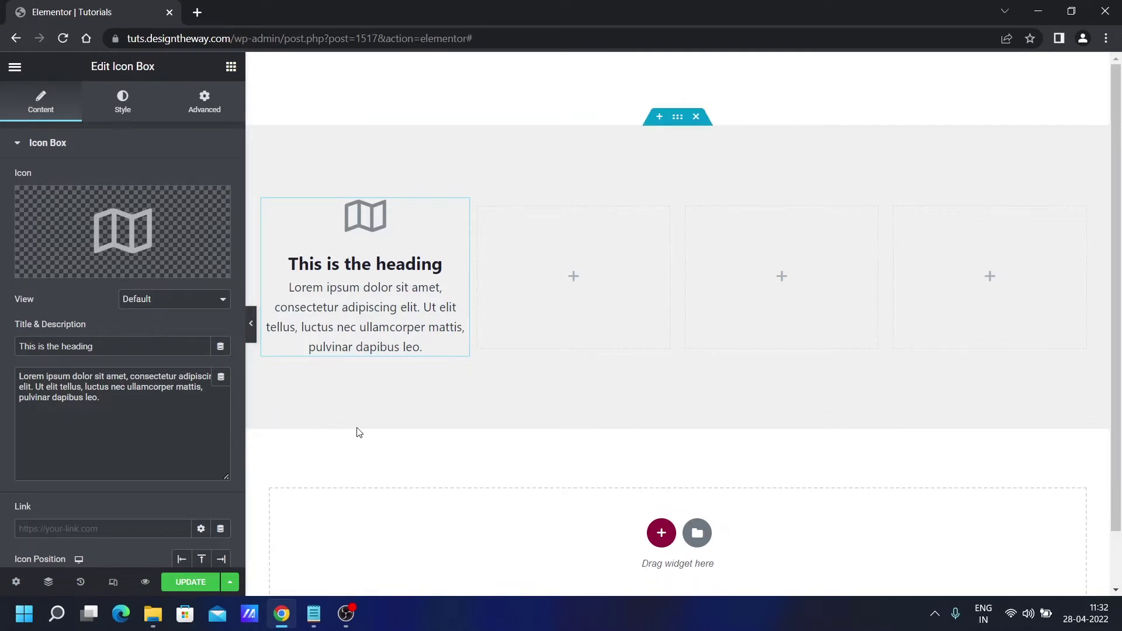
# Set the primary color of the map icon to a bright red.
pyautogui.click(123, 103)
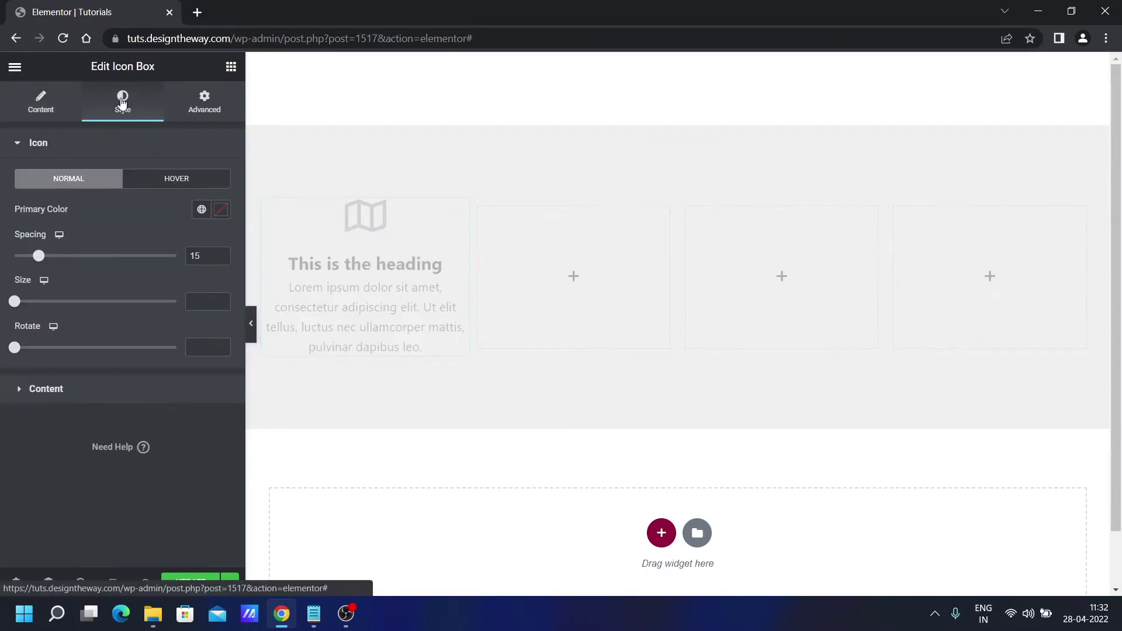
pyautogui.click(221, 212)
pyautogui.moveTo(173, 273); pyautogui.dragTo(206, 265)
pyautogui.click(128, 221)
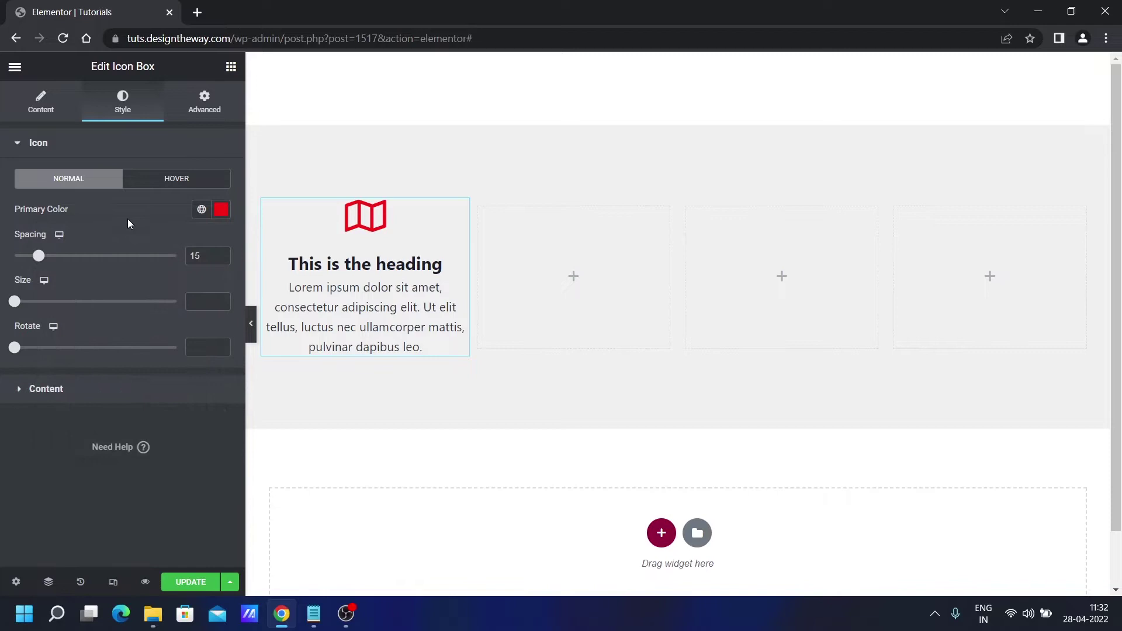
# Set the icon box title's typography to the Raleway font family at 20 px.
pyautogui.click(92, 393)
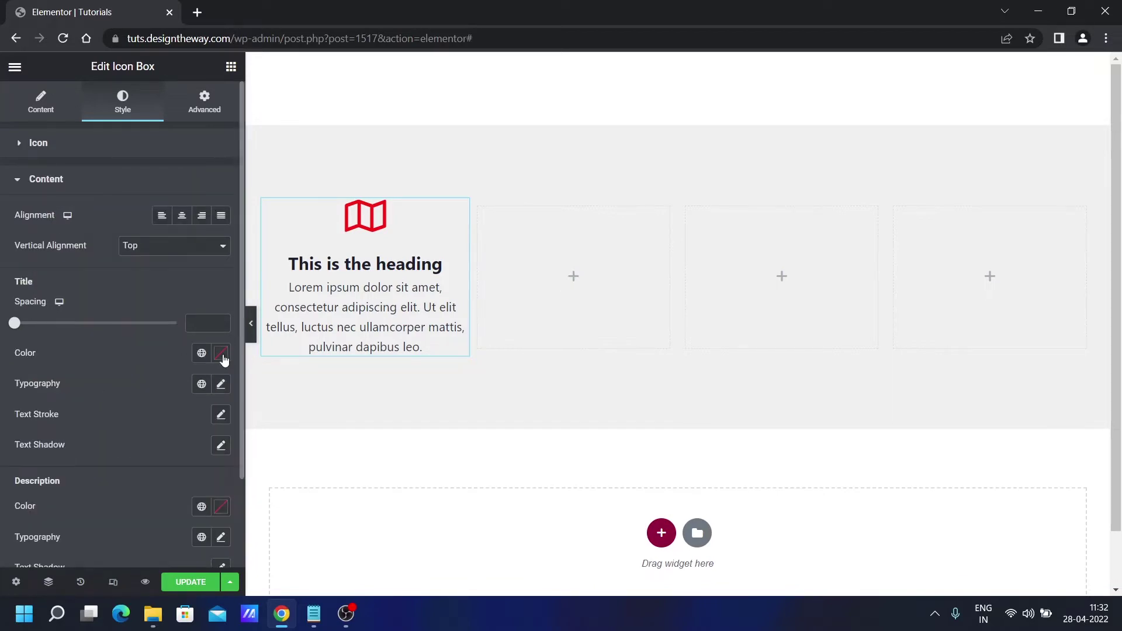
pyautogui.click(220, 384)
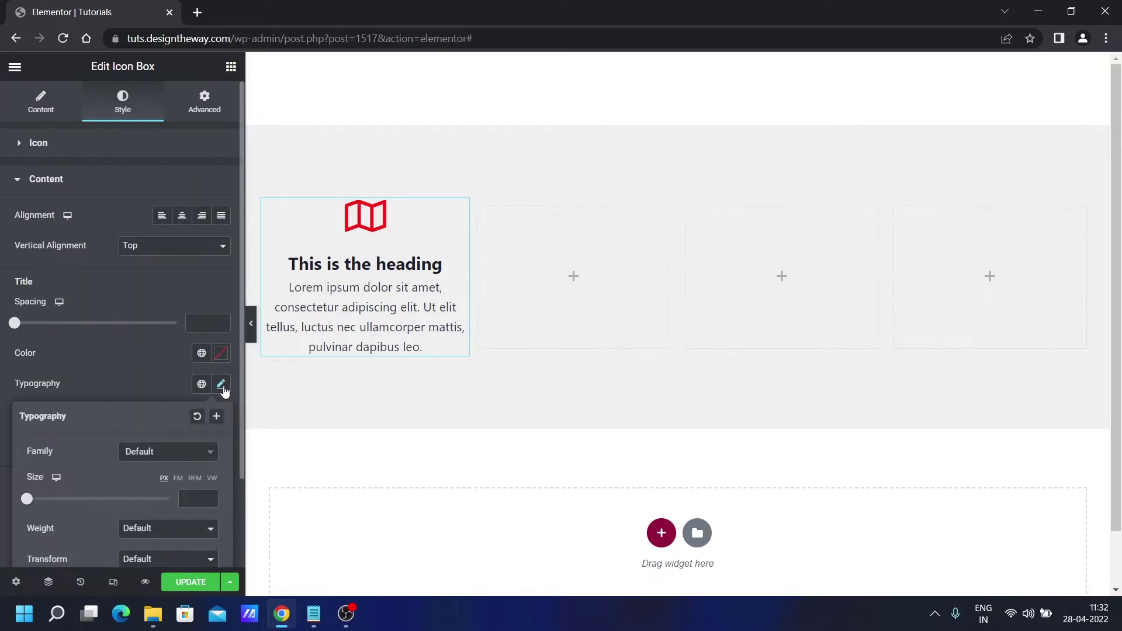
pyautogui.click(178, 457)
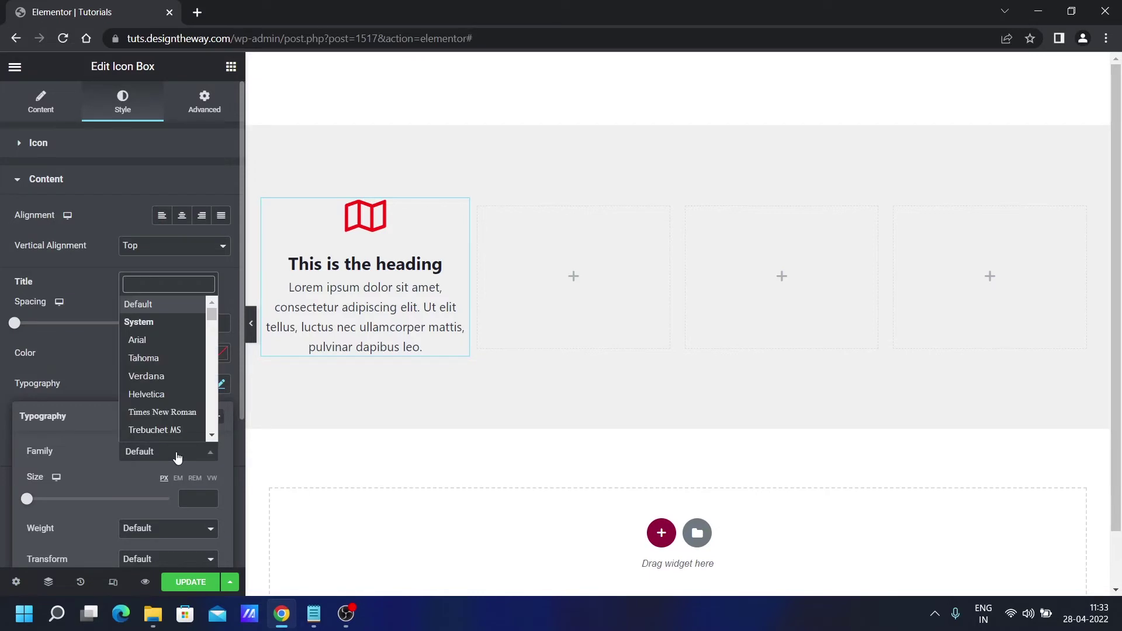
pyautogui.write('ral')
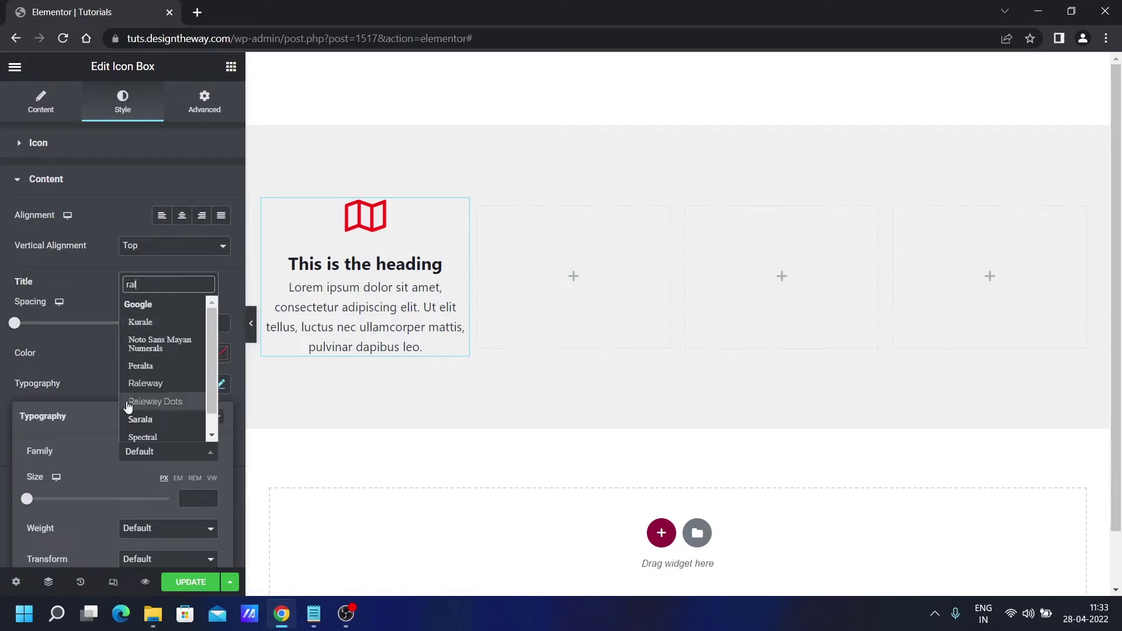
pyautogui.click(151, 389)
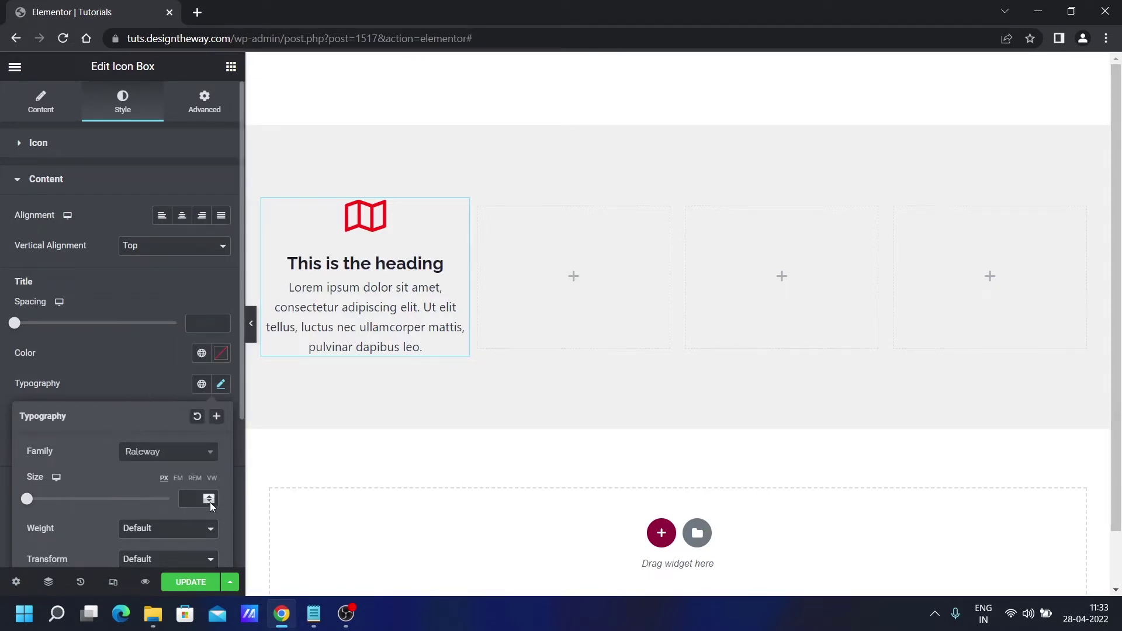
pyautogui.write('20')
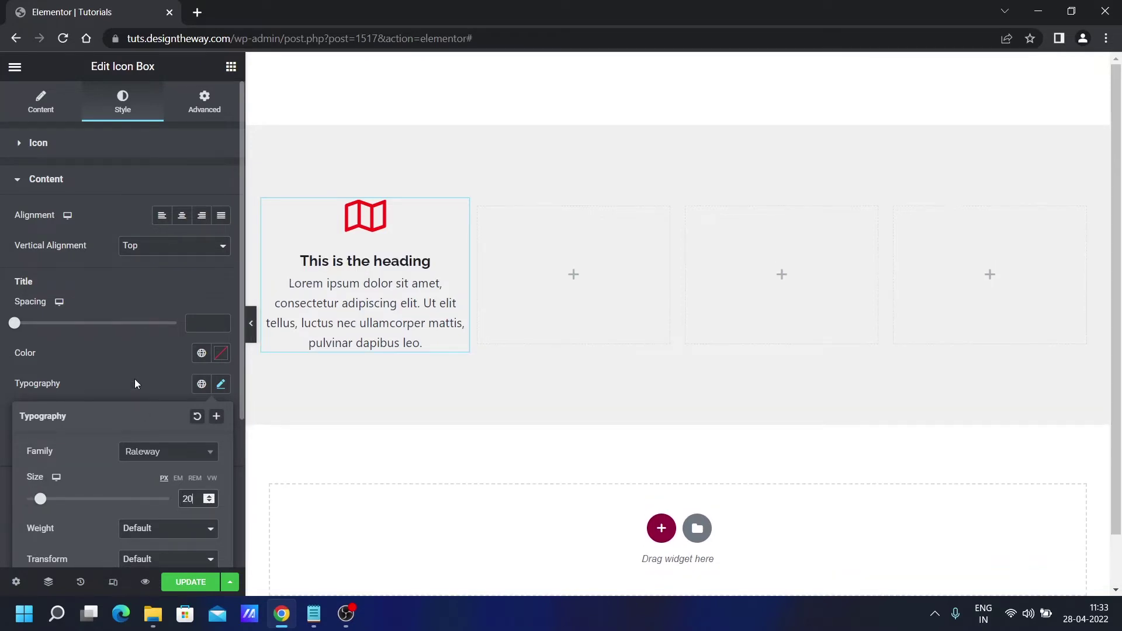
pyautogui.click(132, 394)
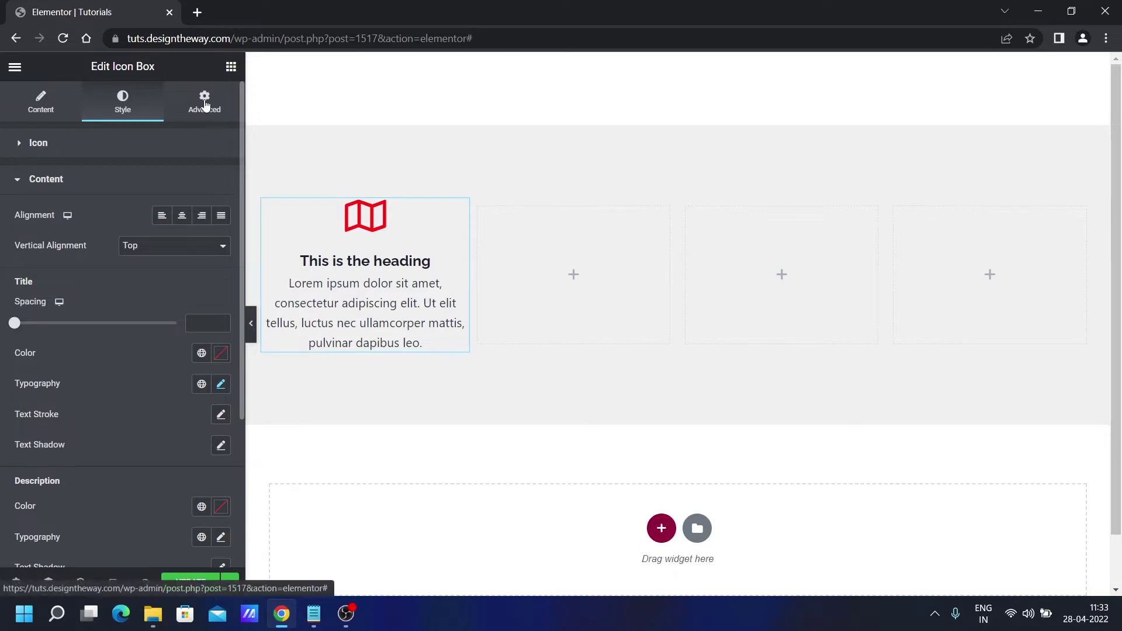
# Set the icon box's padding to 40 px top, 20 px right, 40 px bottom and 20 px left.
pyautogui.click(205, 102)
pyautogui.click(208, 256)
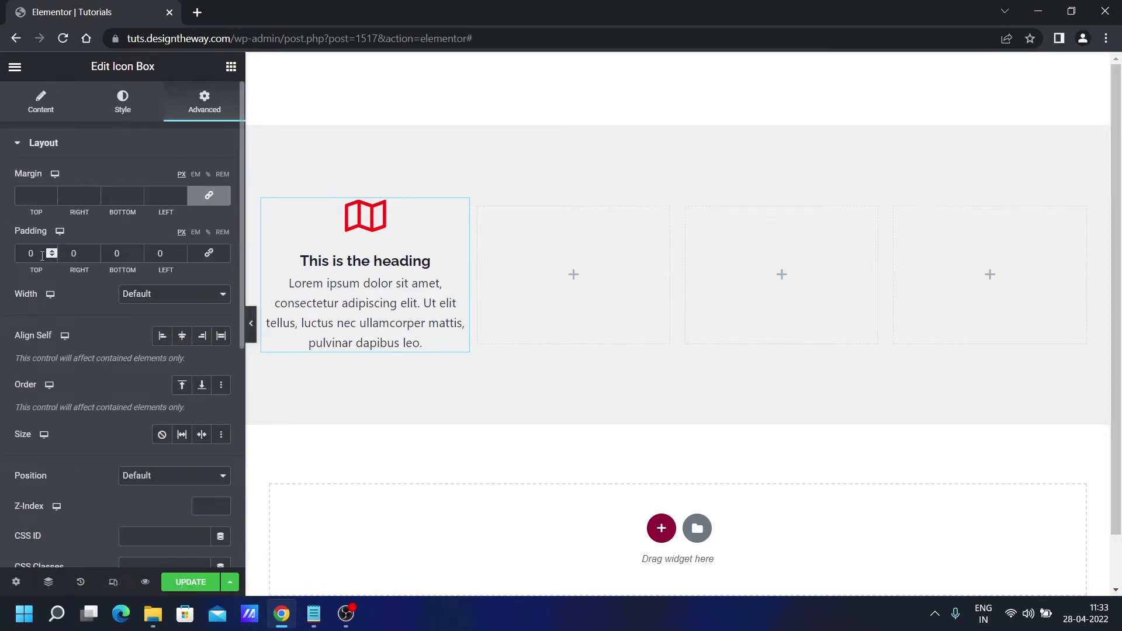
pyautogui.doubleClick(29, 253)
pyautogui.write('40')
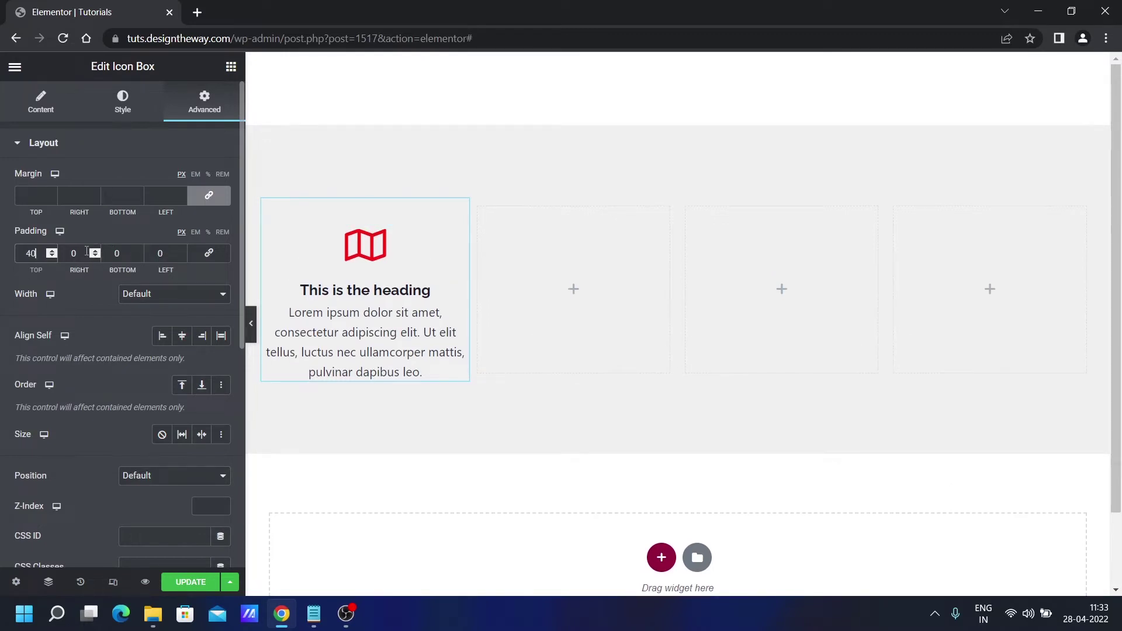
pyautogui.press('Tab')
pyautogui.write('20')
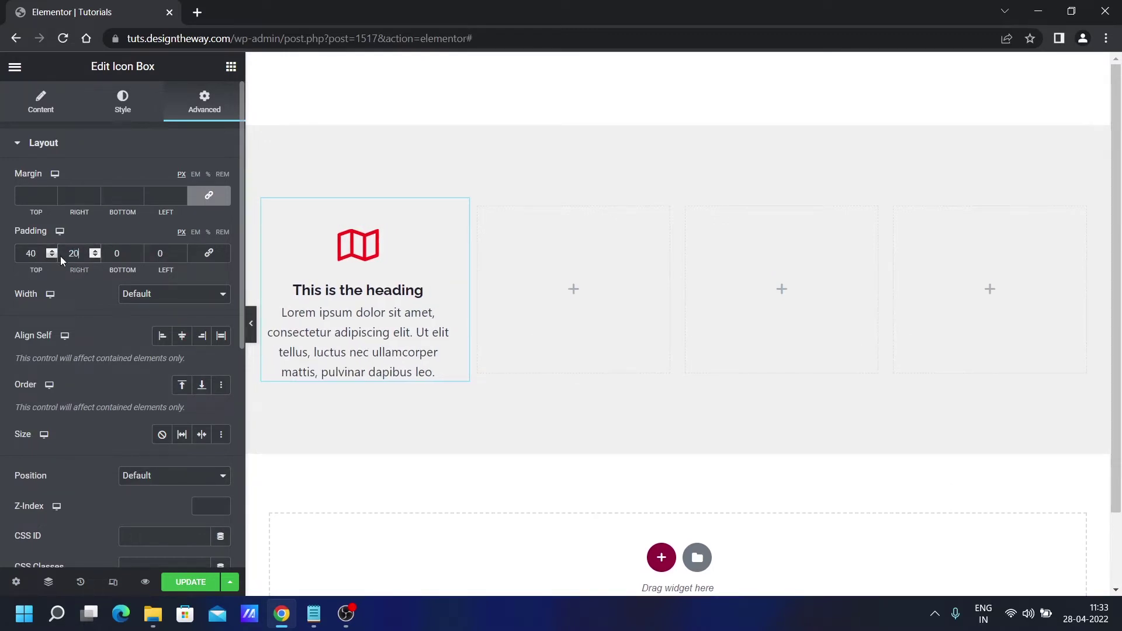
pyautogui.click(129, 252)
pyautogui.press('BackSpace')
pyautogui.write('40')
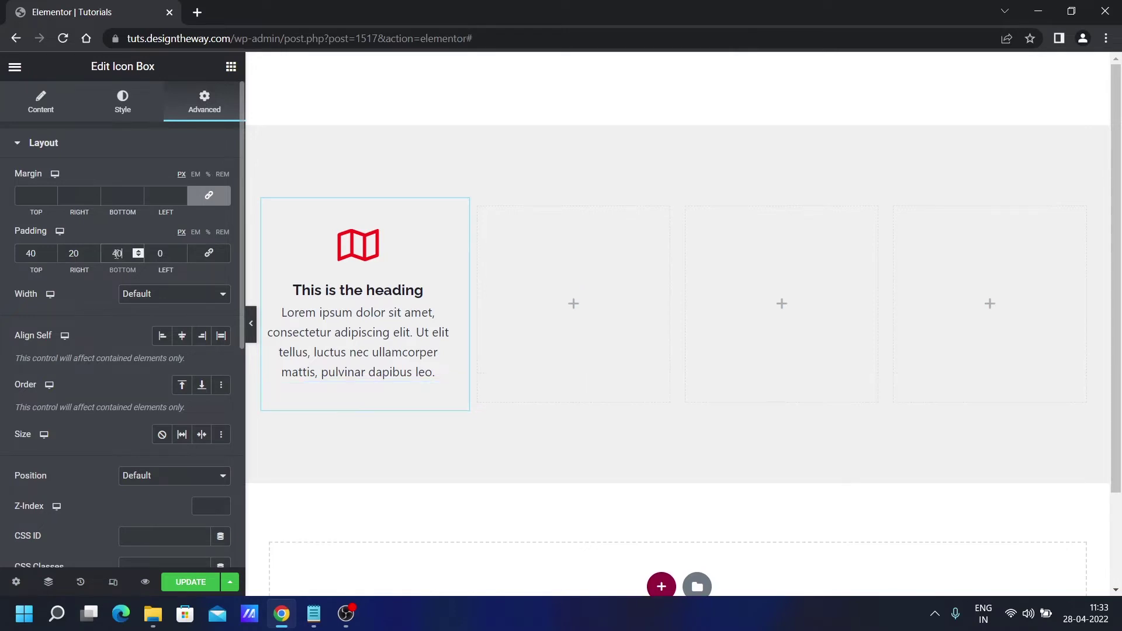
pyautogui.press('Tab')
pyautogui.doubleClick(155, 255)
pyautogui.write('20')
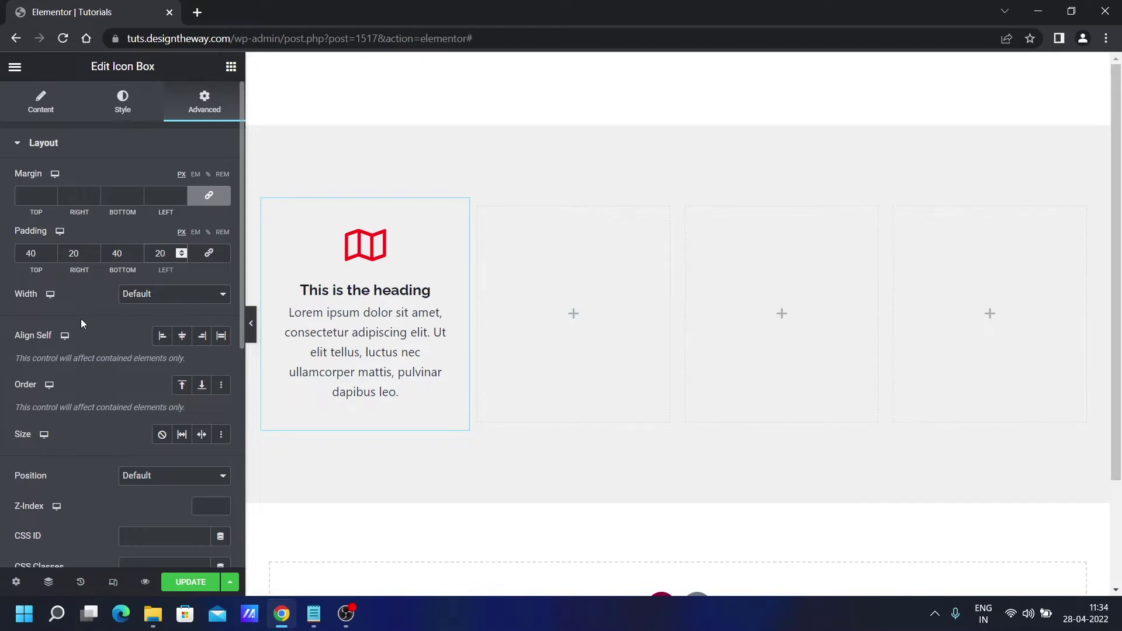
# Add a box shadow to the icon box and set its color to black at 0.21 opacity.
pyautogui.scroll(-5, 157, 290)
pyautogui.scroll(-2, 156, 289)
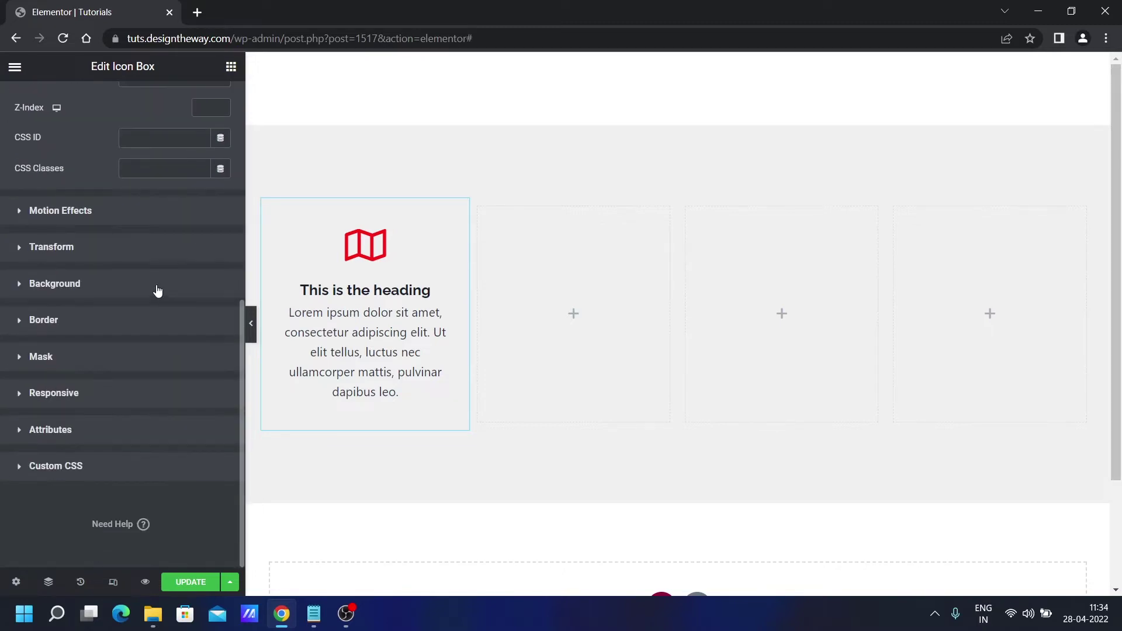
pyautogui.click(96, 327)
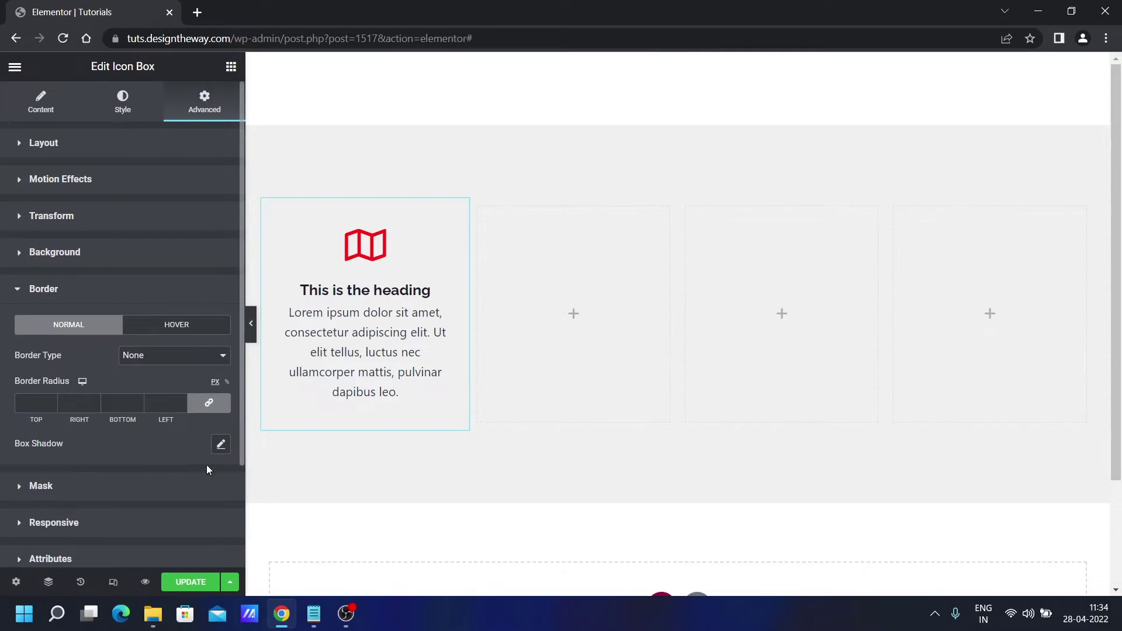
pyautogui.click(220, 445)
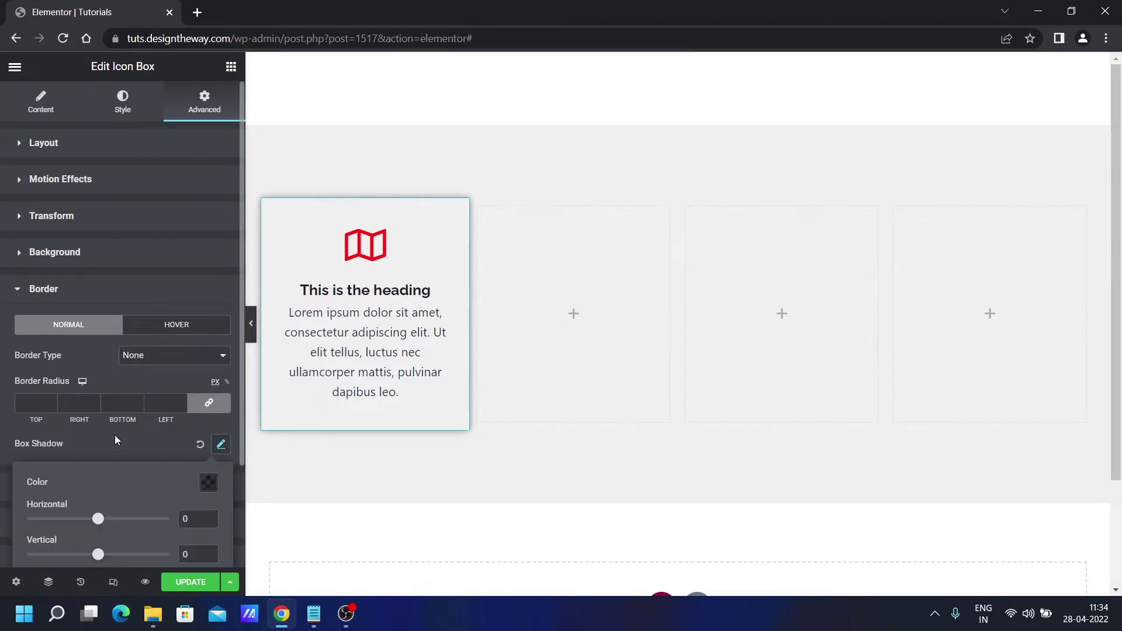
pyautogui.scroll(-2, 219, 408)
pyautogui.click(206, 357)
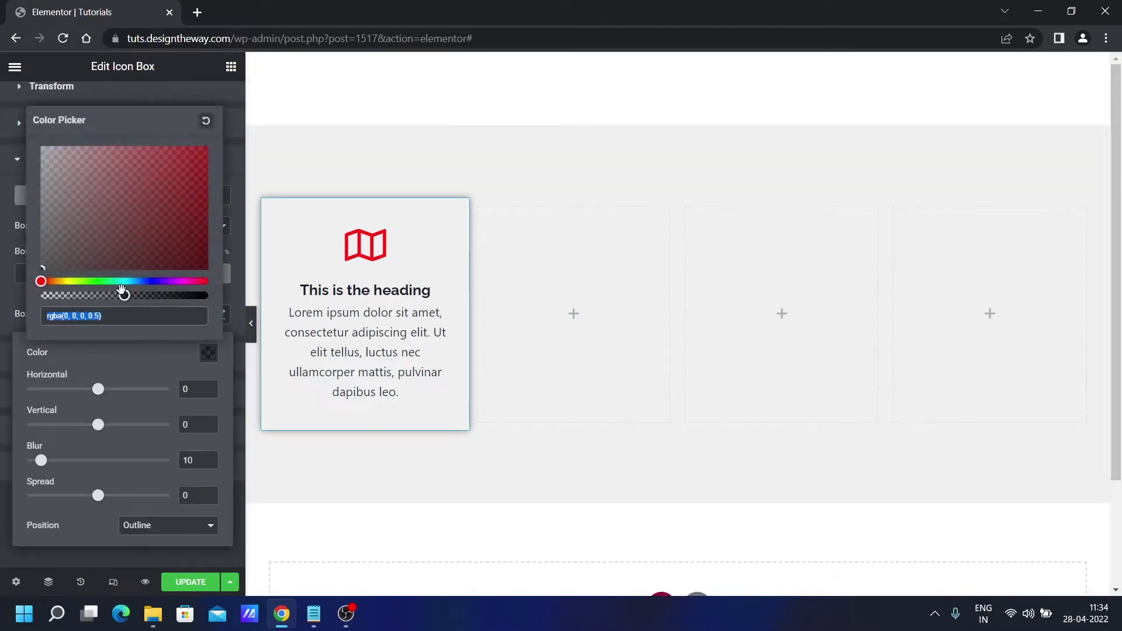
pyautogui.moveTo(123, 296); pyautogui.dragTo(85, 308)
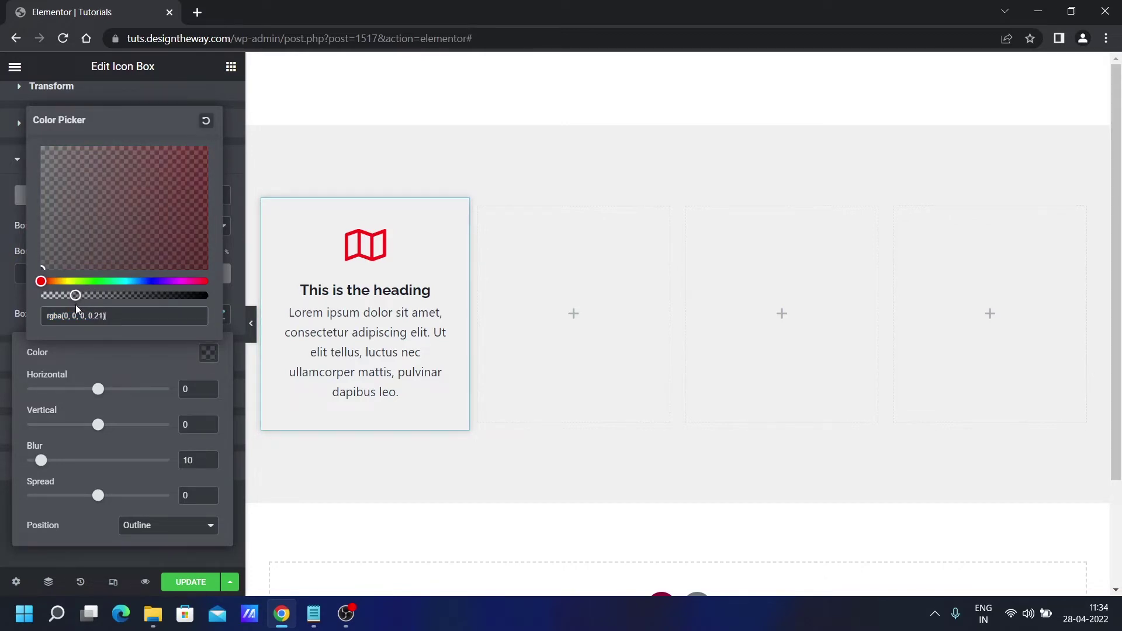
pyautogui.click(96, 361)
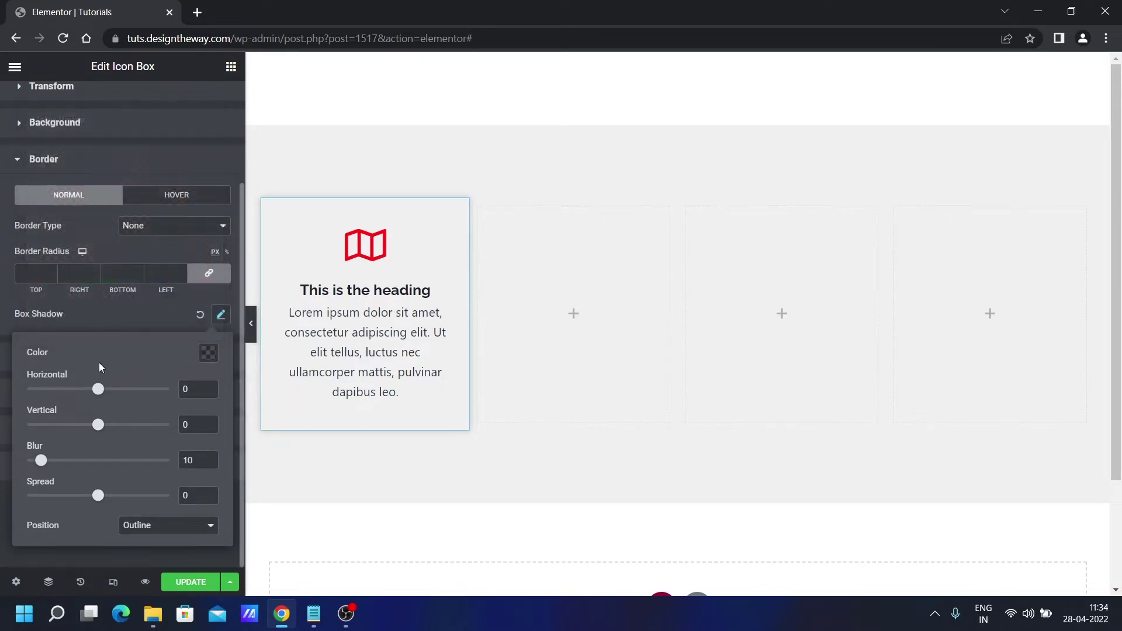
# Set the box shadow's spread to 5 and preview the card without the editing panel.
pyautogui.doubleClick(186, 495)
pyautogui.write('5')
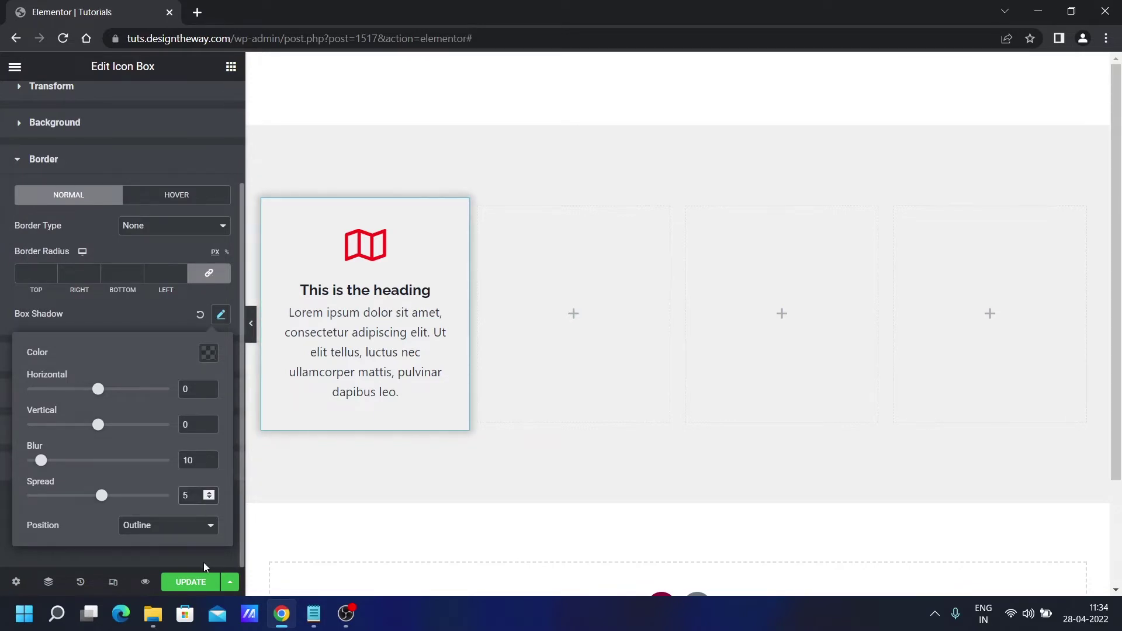
pyautogui.click(117, 317)
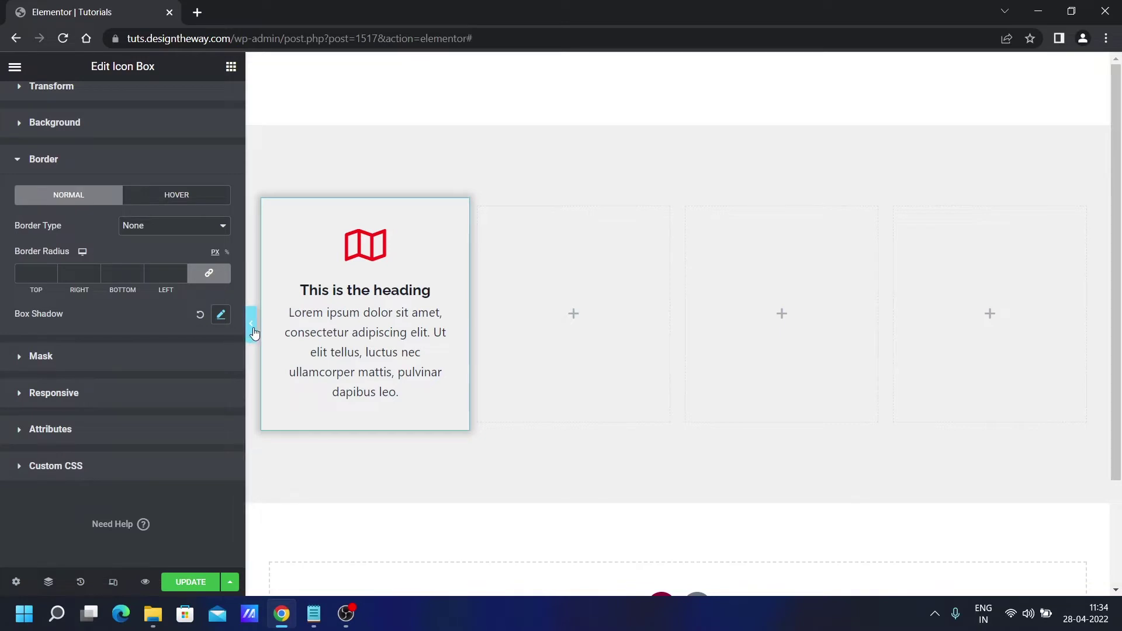
pyautogui.click(251, 330)
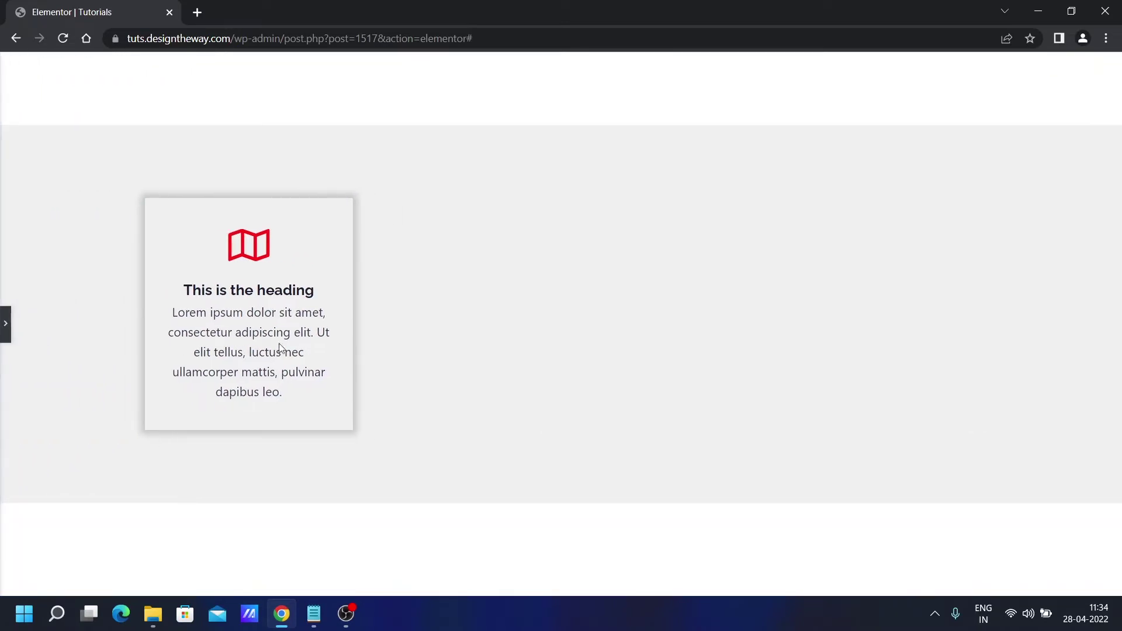
pyautogui.click(5, 332)
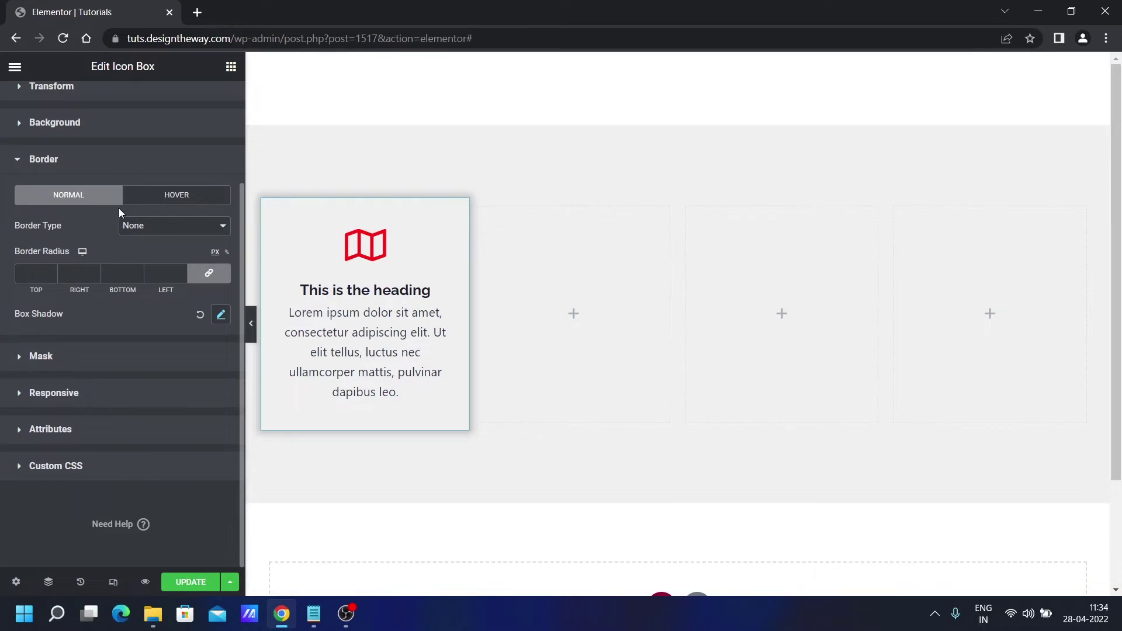
# Set the spacing of the icon box title to 10.
pyautogui.scroll(3, 146, 263)
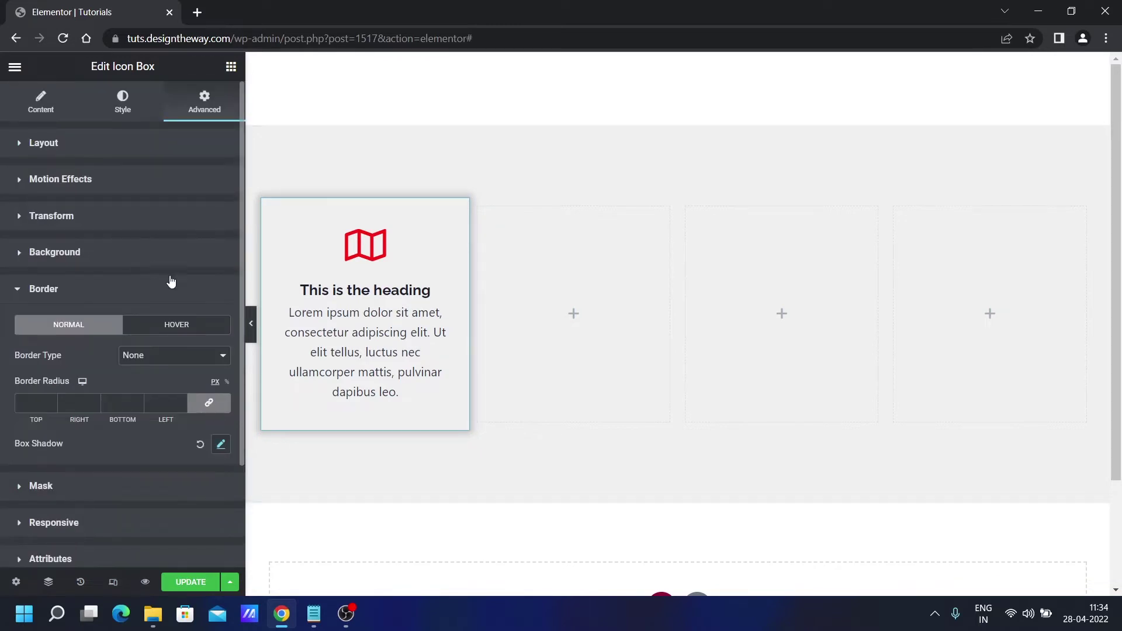
pyautogui.click(123, 103)
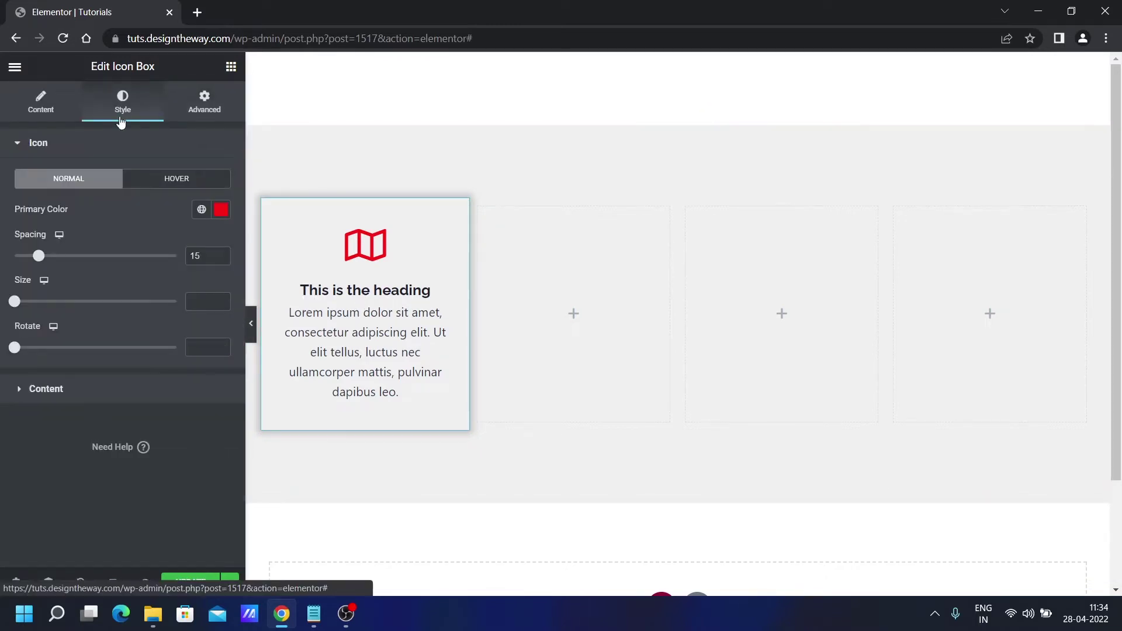
pyautogui.click(87, 391)
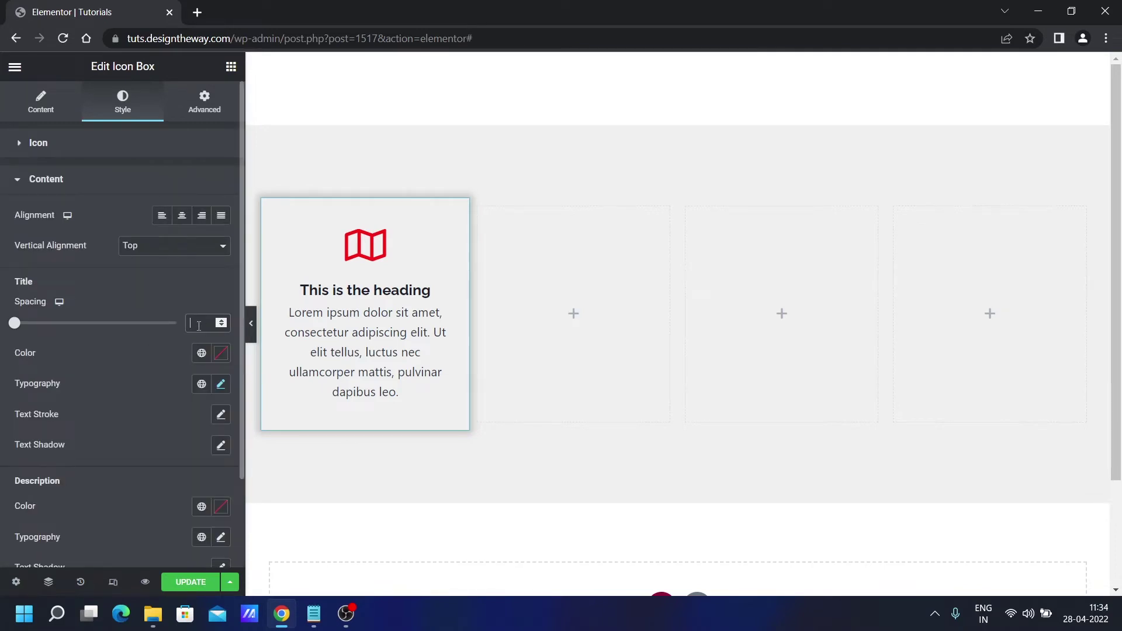
pyautogui.write('10')
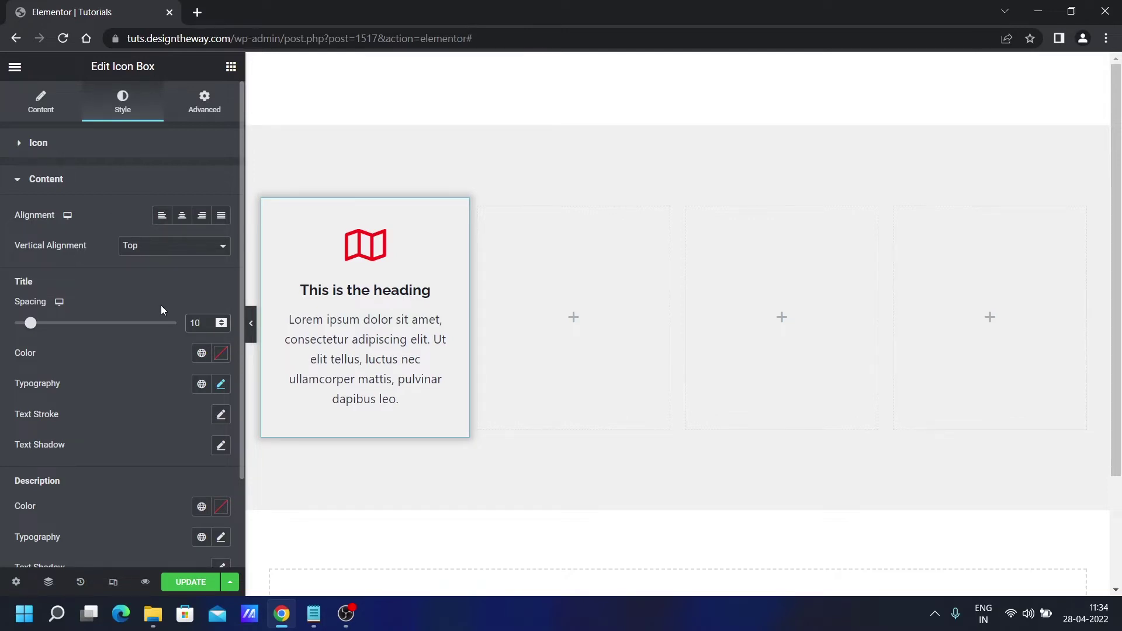
# Assign the CSS class "card" to the icon box and set its Z-Index to 1.
pyautogui.click(200, 108)
pyautogui.scroll(-6, 166, 320)
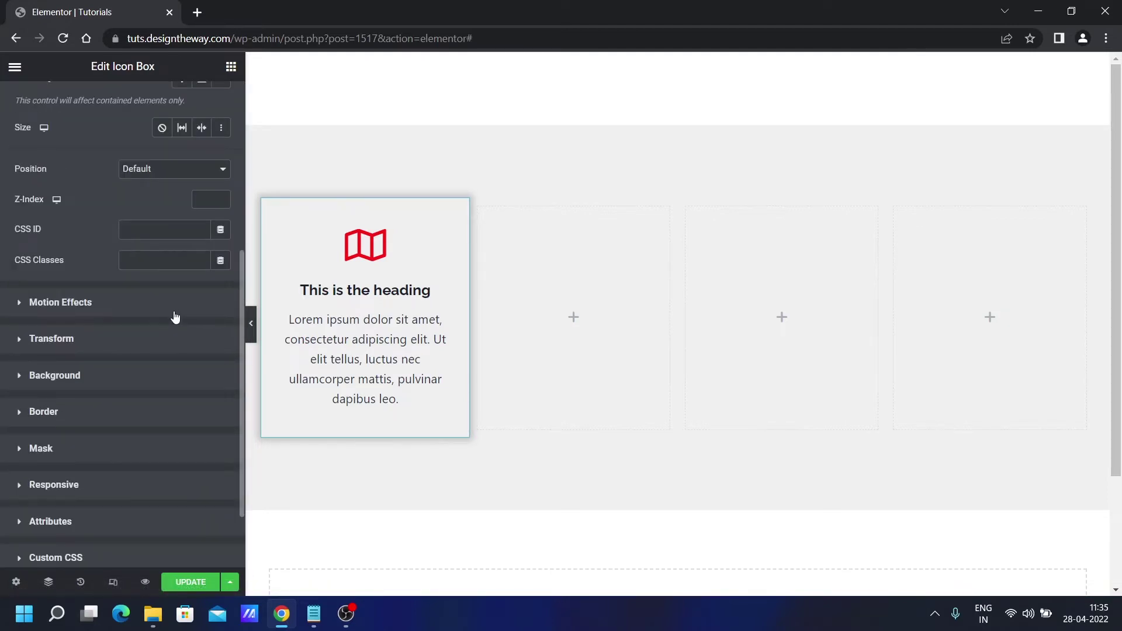
pyautogui.click(163, 259)
pyautogui.write('card')
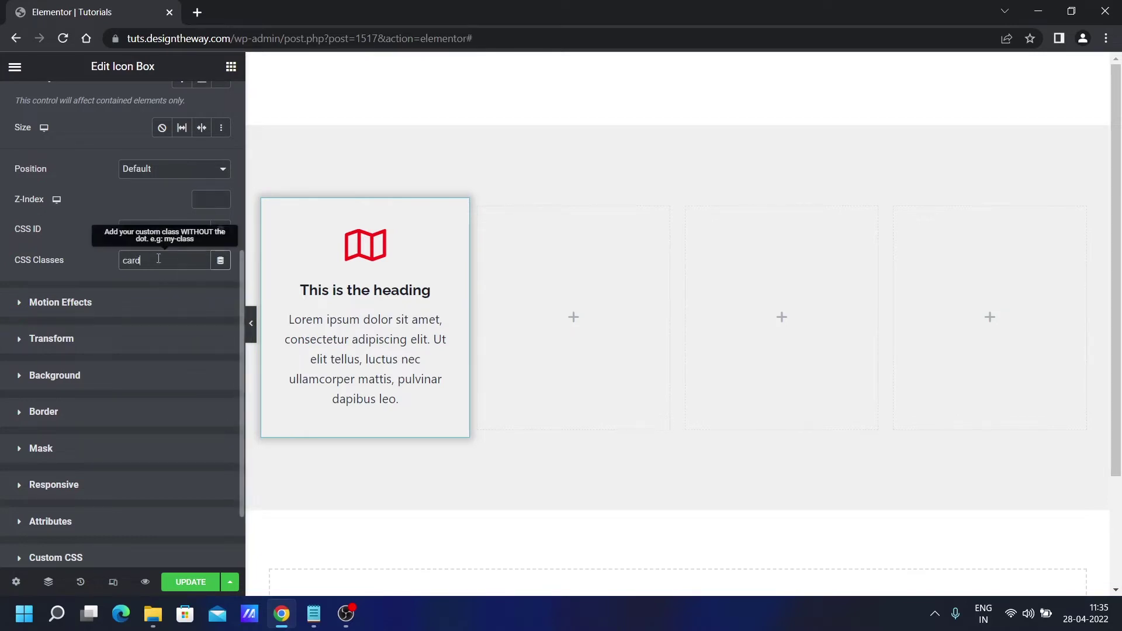
pyautogui.moveTo(145, 259); pyautogui.dragTo(106, 261)
pyautogui.click(106, 261)
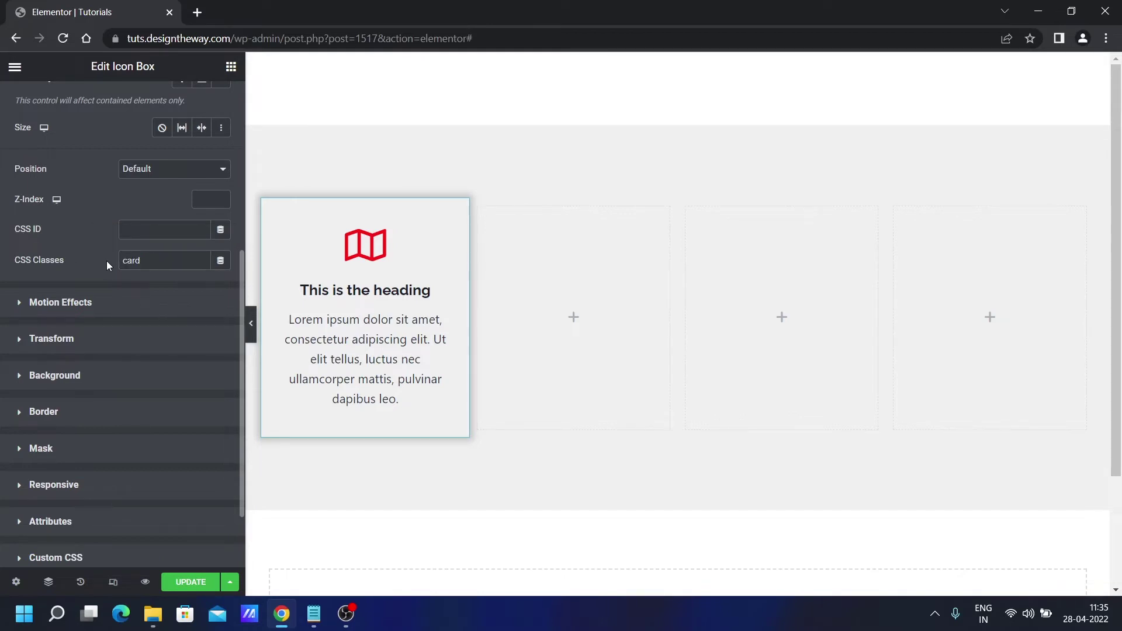
pyautogui.click(222, 199)
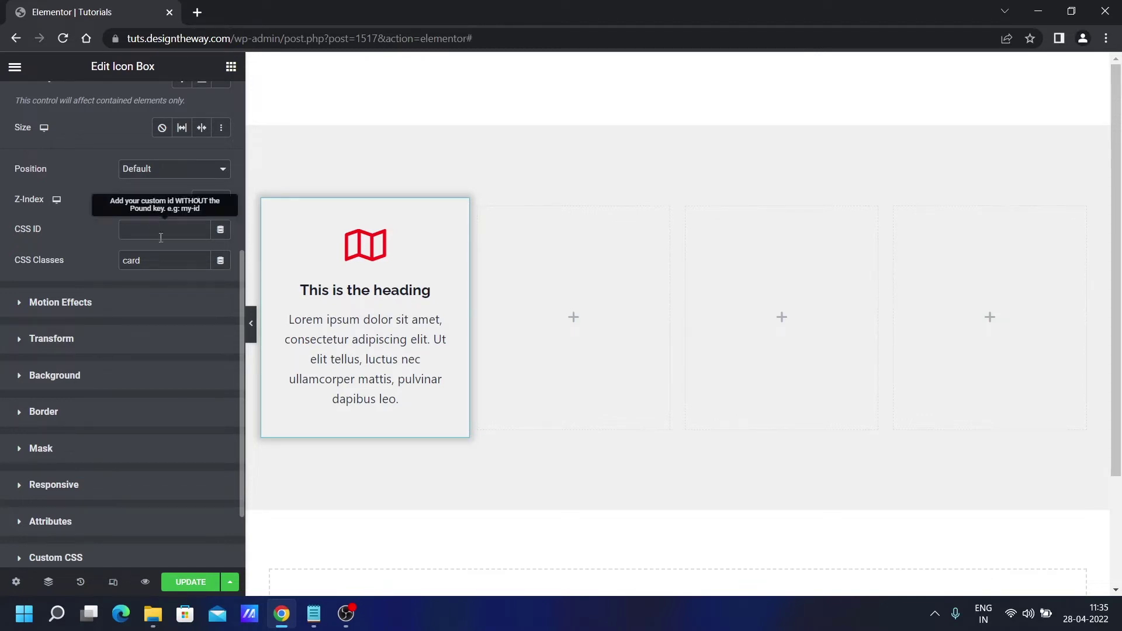
# Add custom CSS to the icon box's parent container, defining #FF5454 to #E90840 background and card gradients, a 0.5s transition and #fff hover text.
pyautogui.rightClick(430, 260)
pyautogui.click(472, 436)
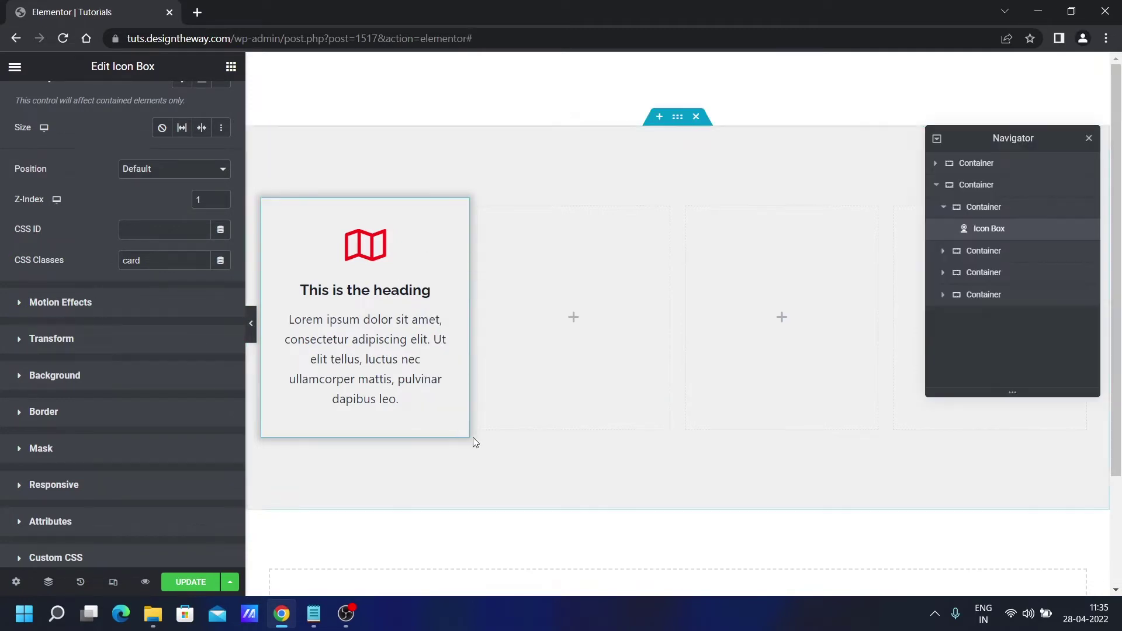
pyautogui.click(981, 209)
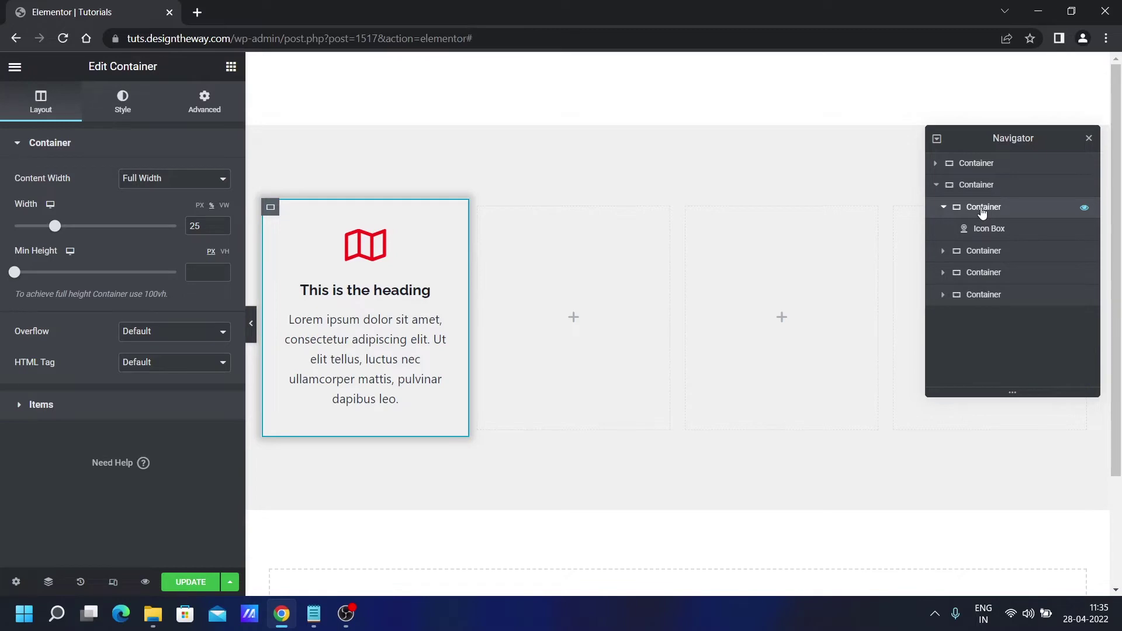
pyautogui.click(201, 109)
pyautogui.scroll(-5, 150, 423)
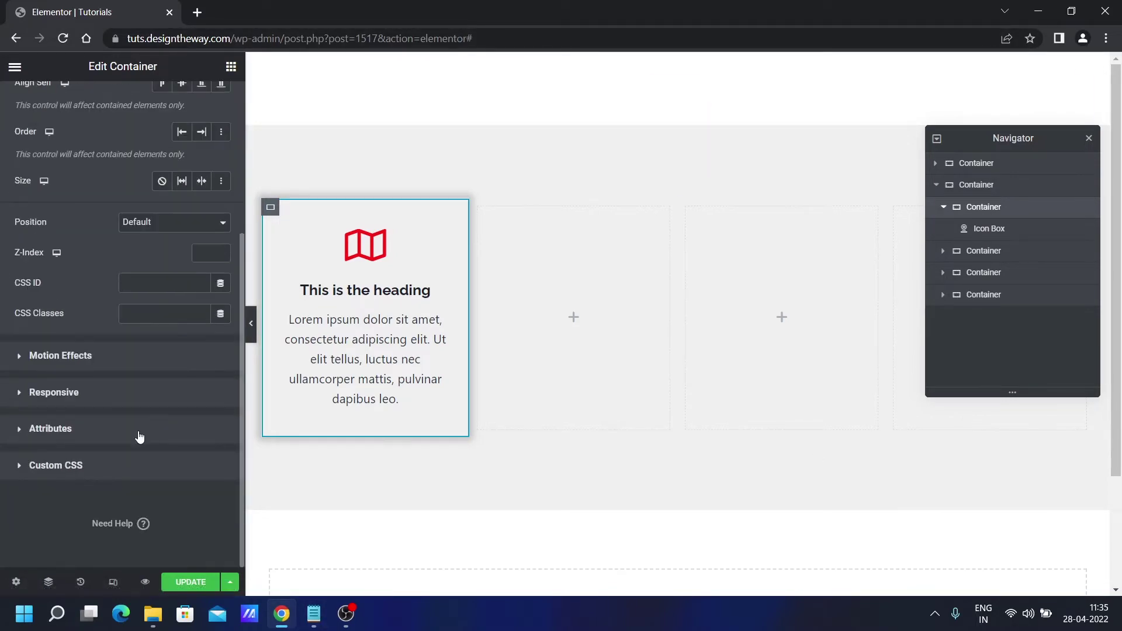
pyautogui.click(114, 472)
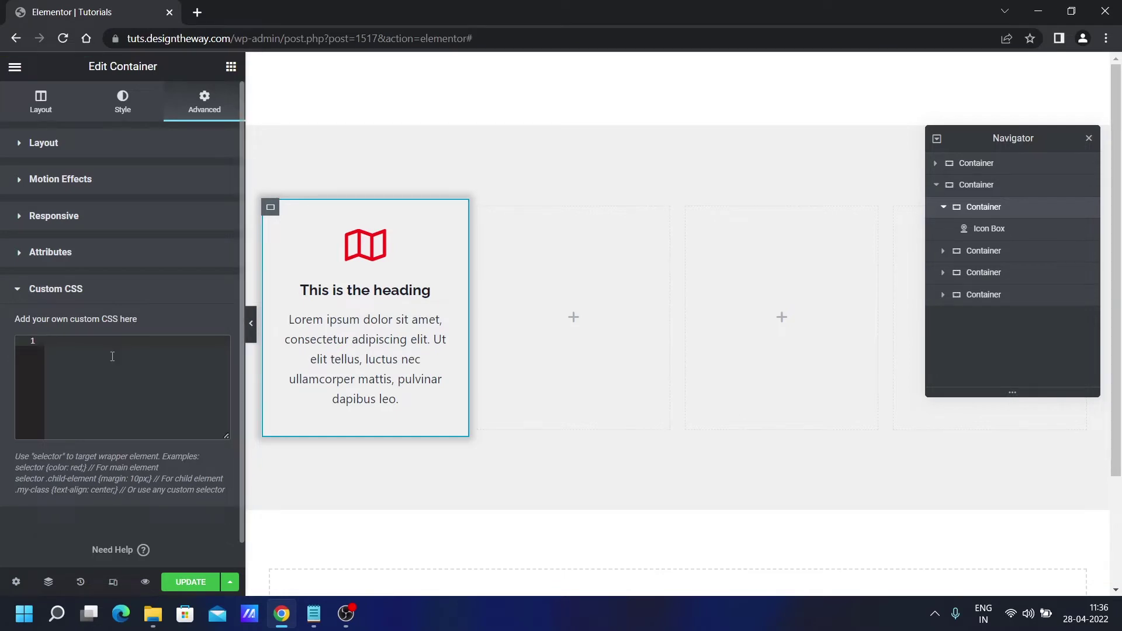
pyautogui.hotkey('ctrl', 'v')
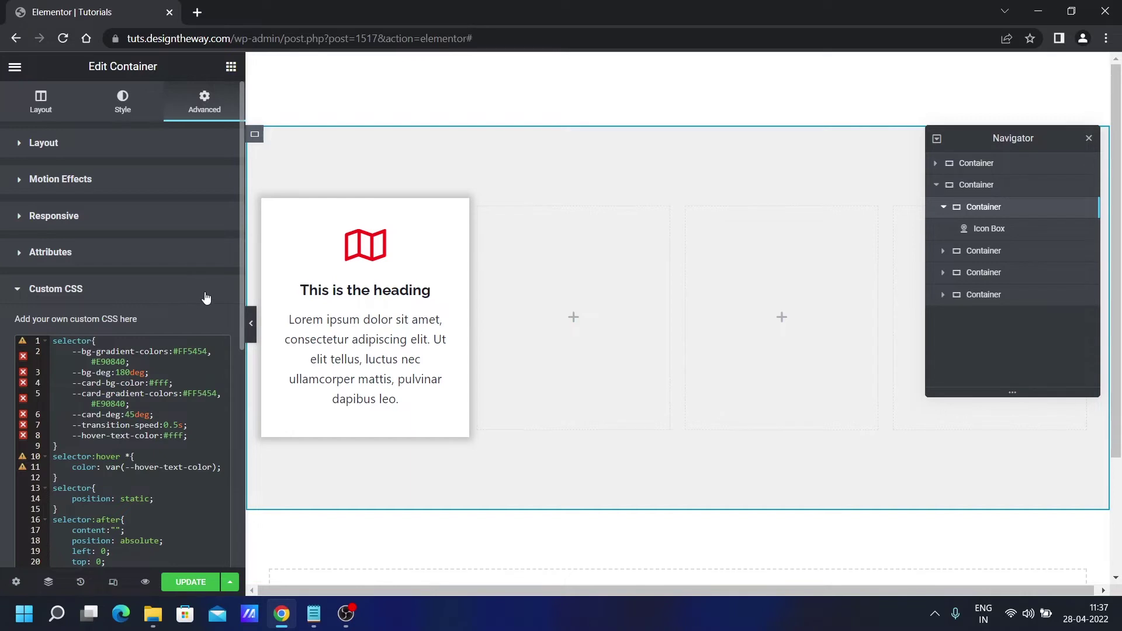
pyautogui.scroll(-3, 208, 298)
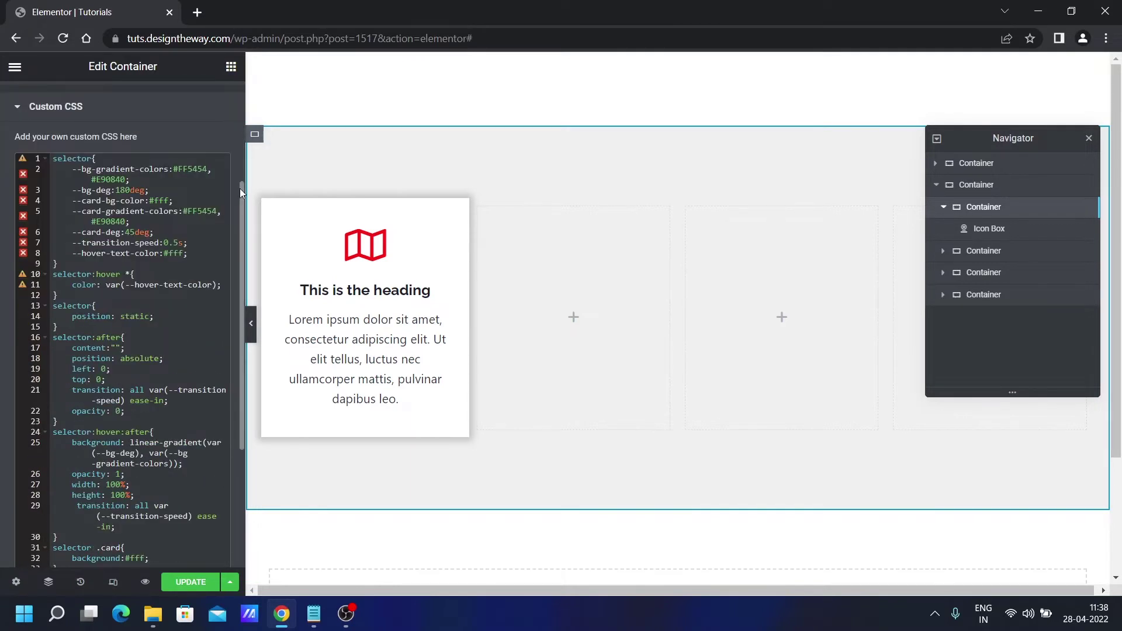
pyautogui.moveTo(240, 190); pyautogui.dragTo(241, 212)
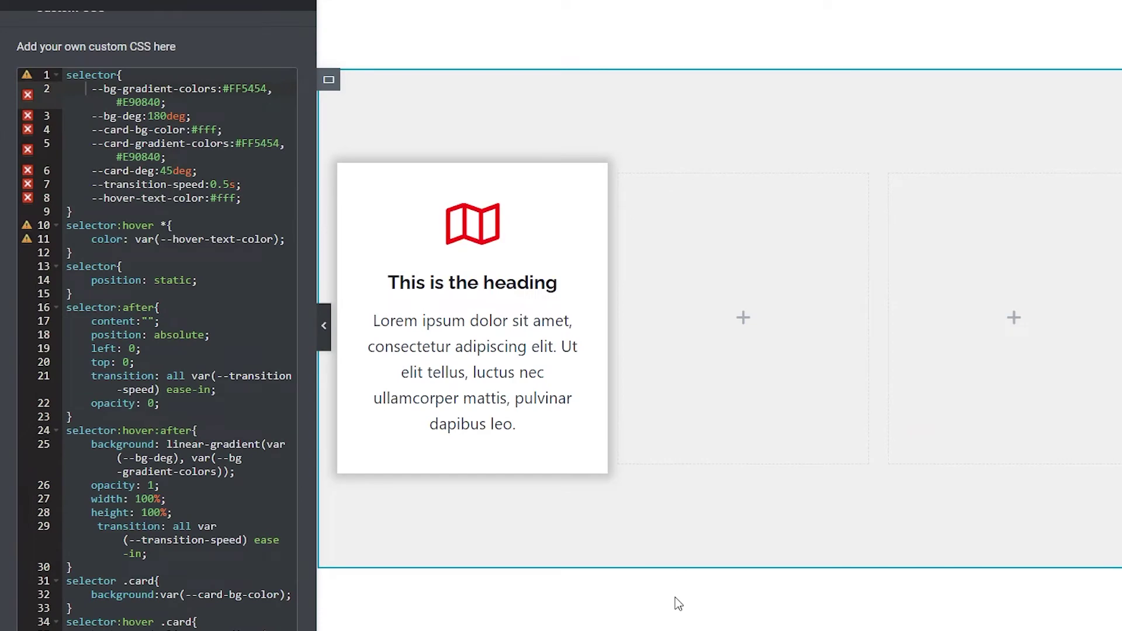
pyautogui.moveTo(451, 309)
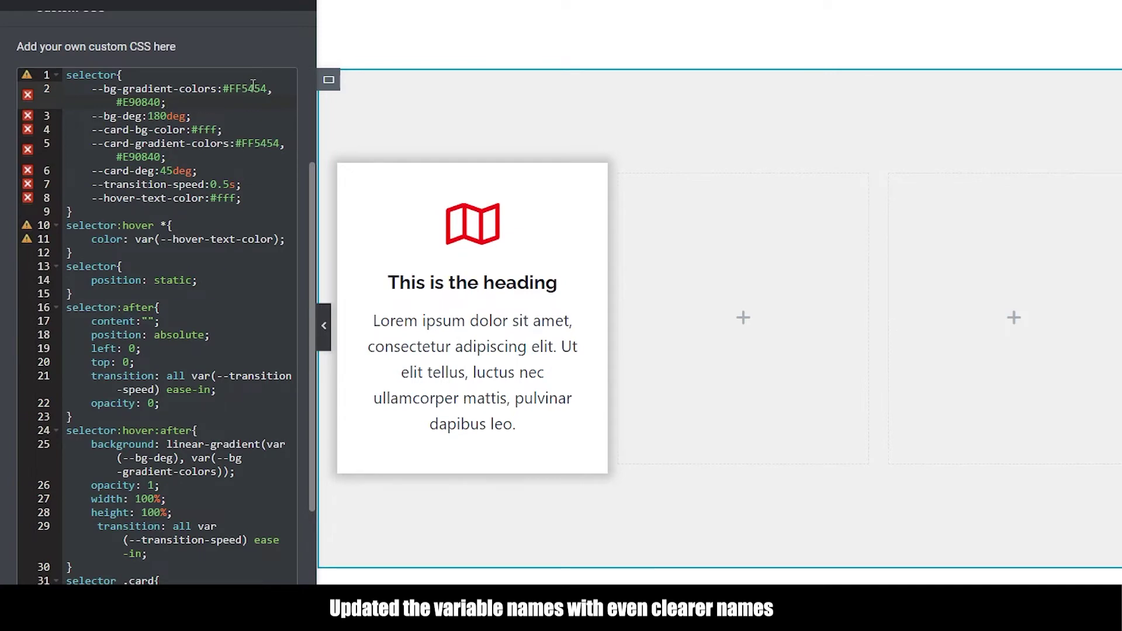
pyautogui.moveTo(250, 89); pyautogui.dragTo(265, 86)
pyautogui.press('BackSpace')
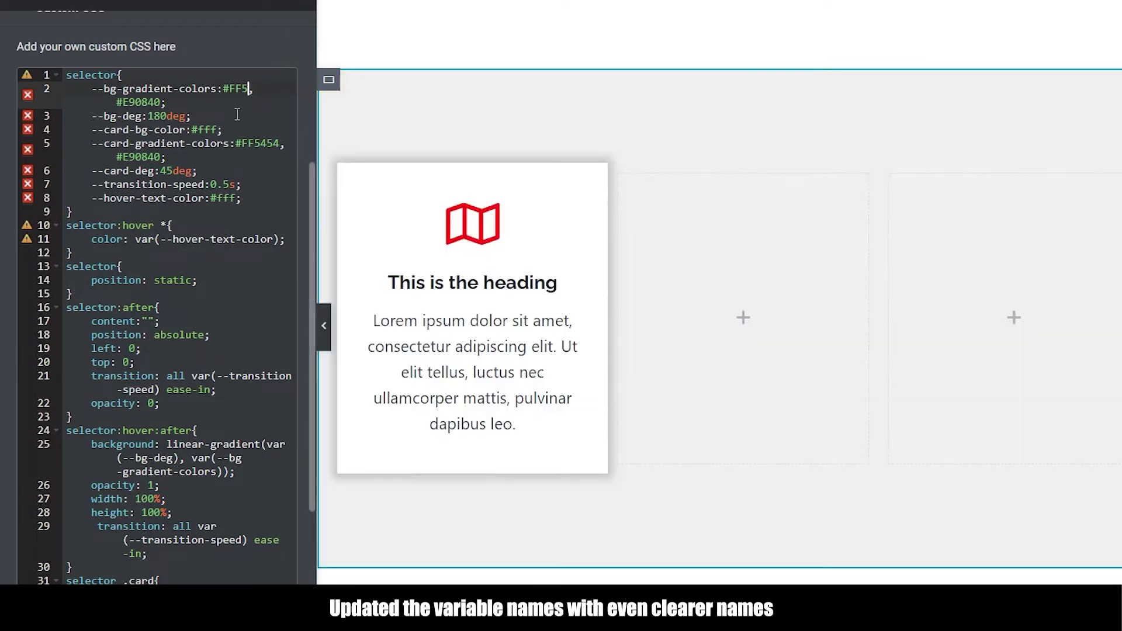
pyautogui.click(238, 114)
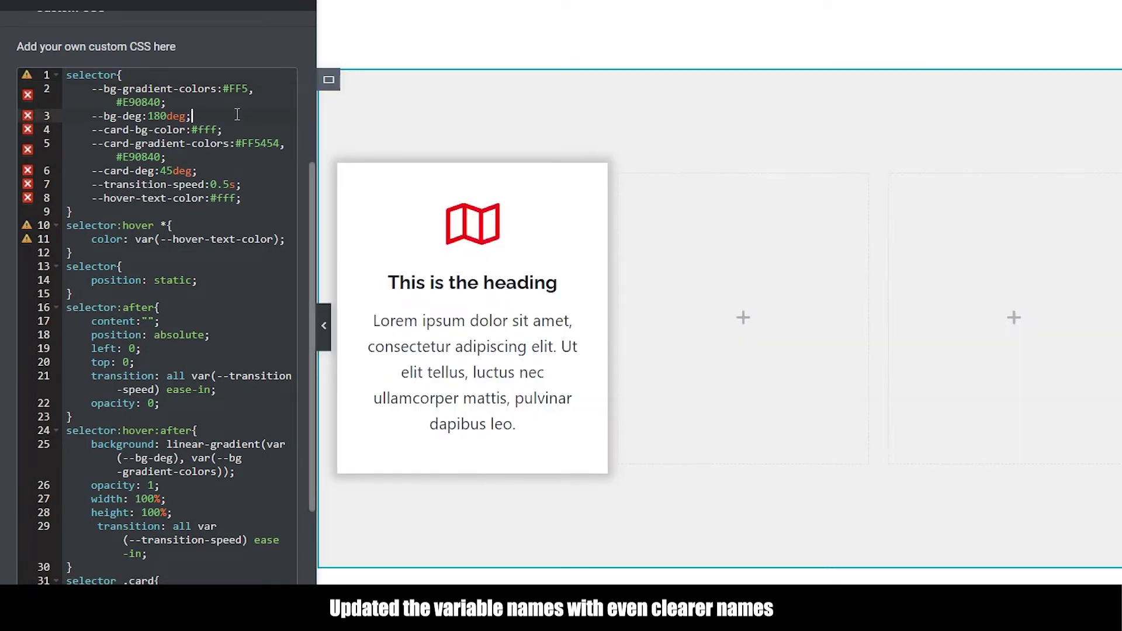
pyautogui.click(248, 88)
pyautogui.write('454')
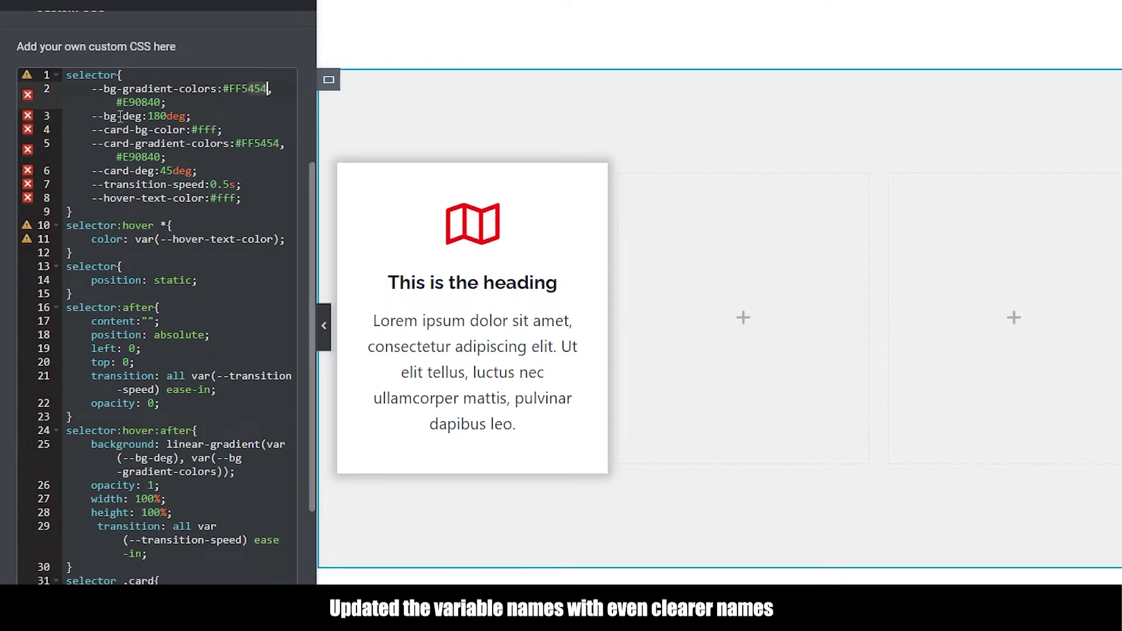
pyautogui.click(161, 116)
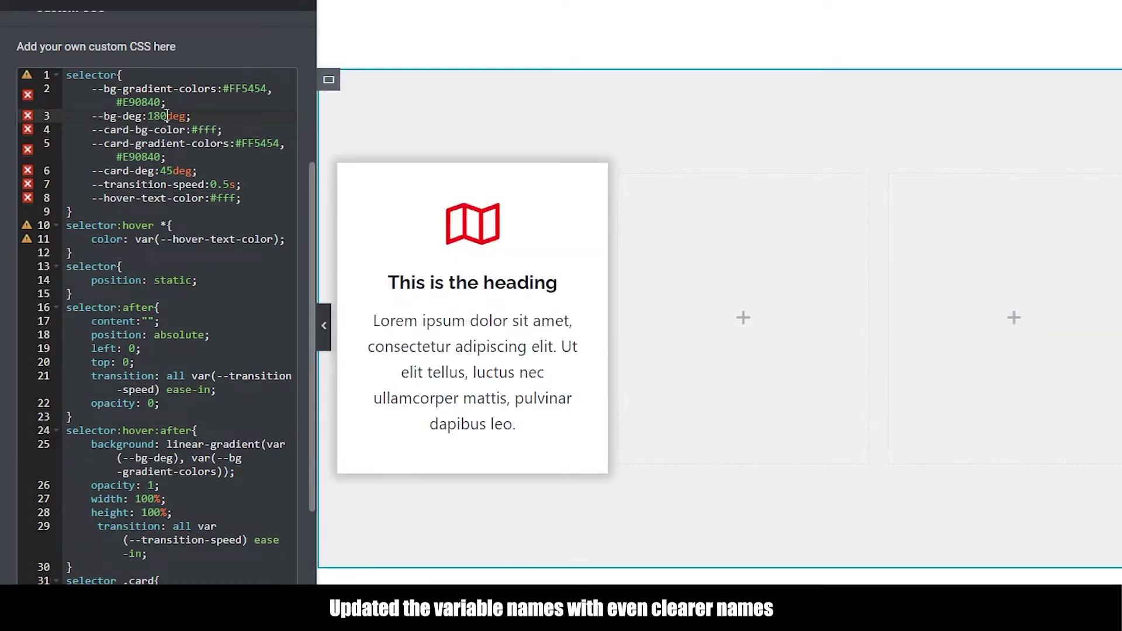
# Try 45deg for the --bg-deg variable in the custom CSS and restore it to 180deg.
pyautogui.doubleClick(154, 115)
pyautogui.write('45')
pyautogui.click(228, 114)
pyautogui.click(157, 116)
pyautogui.press('BackSpace')
pyautogui.press('BackSpace')
pyautogui.write('180')
pyautogui.click(211, 157)
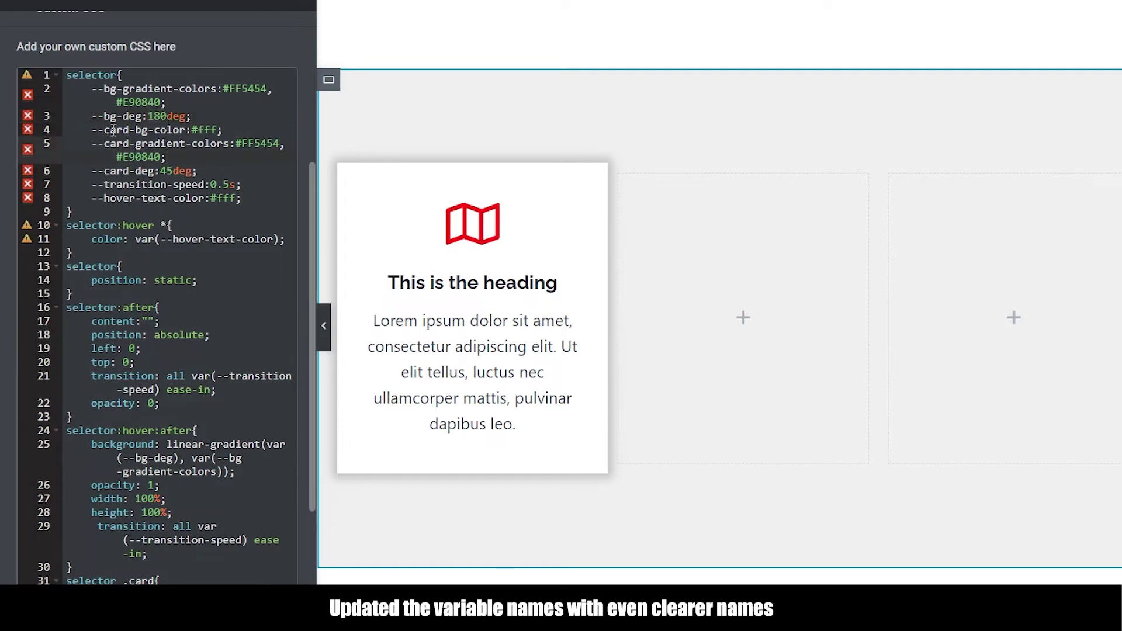
# Try #ffa as the --card-bg-color value and restore it to #fff.
pyautogui.click(217, 129)
pyautogui.press('Left')
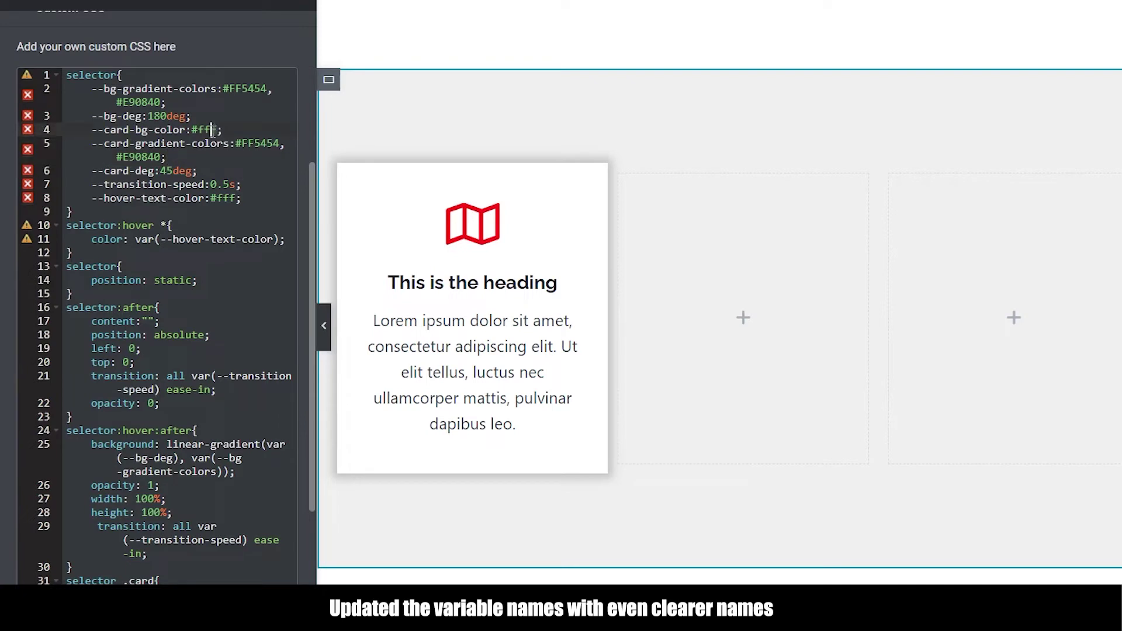
pyautogui.press('Delete')
pyautogui.write('a')
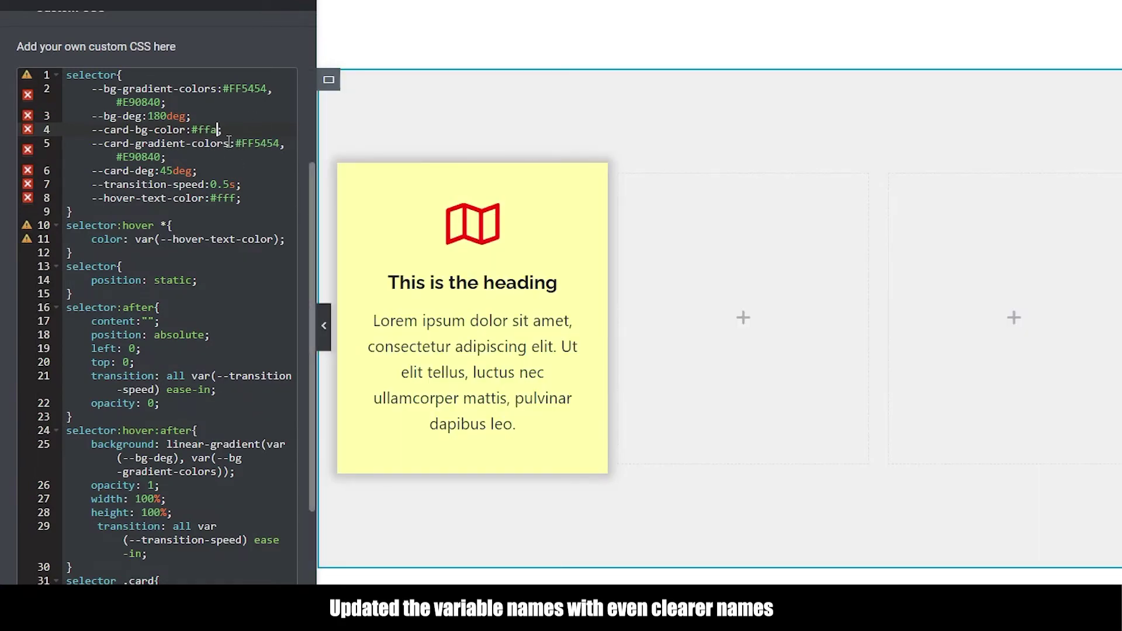
pyautogui.press('BackSpace')
pyautogui.write('f')
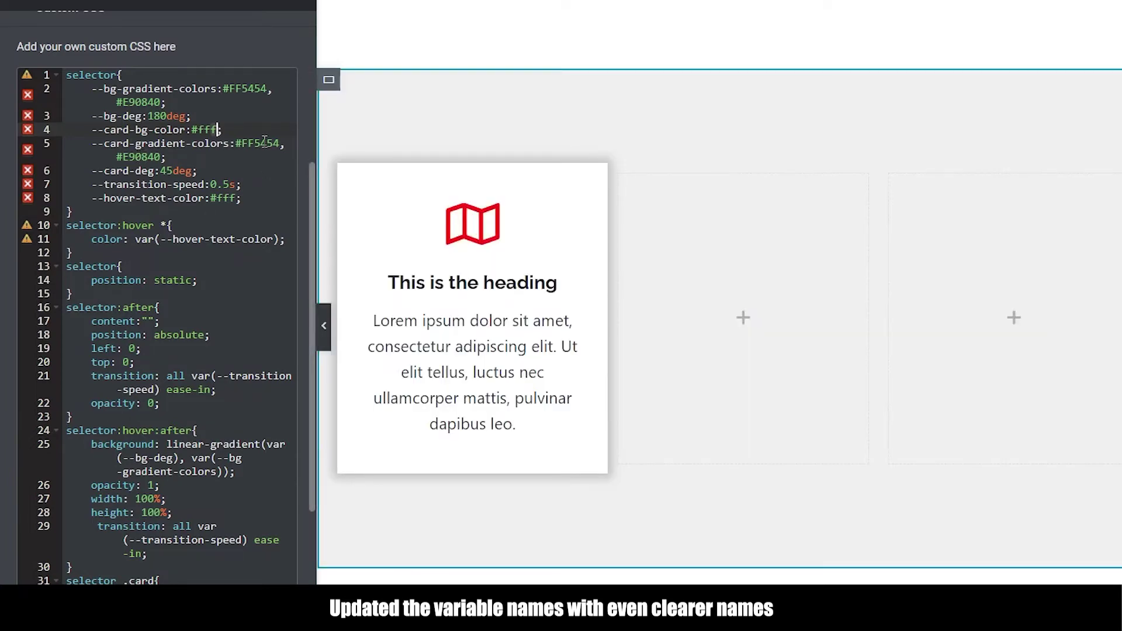
# Try #FF5 as the first colour of --card-gradient-colors and restore it to #FF5454.
pyautogui.click(262, 143)
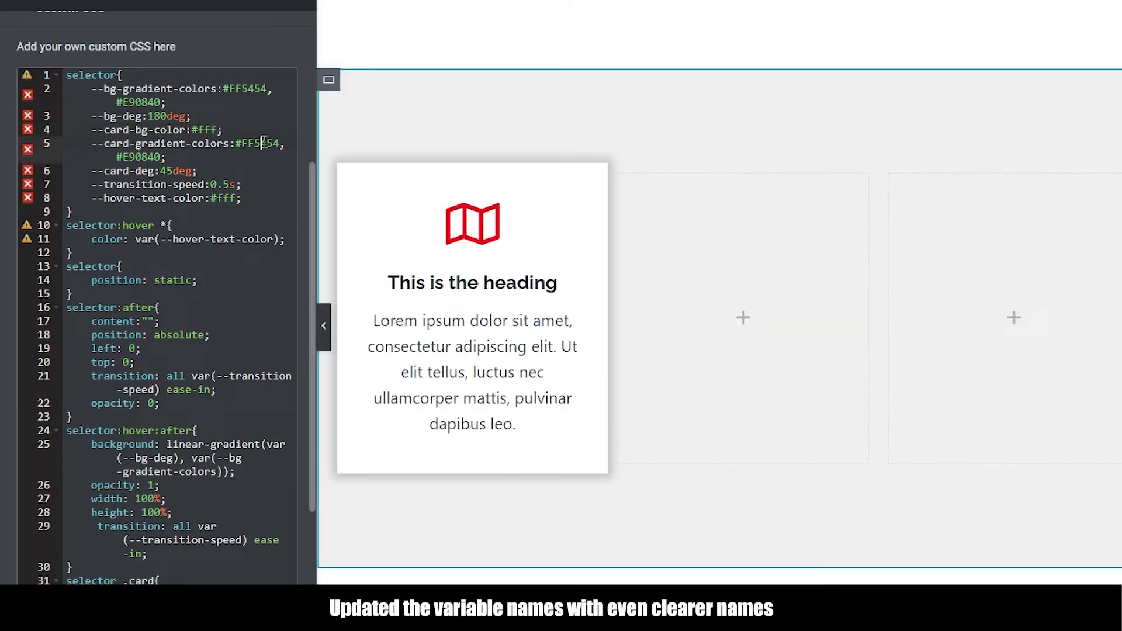
pyautogui.moveTo(263, 142); pyautogui.dragTo(280, 143)
pyautogui.press('BackSpace')
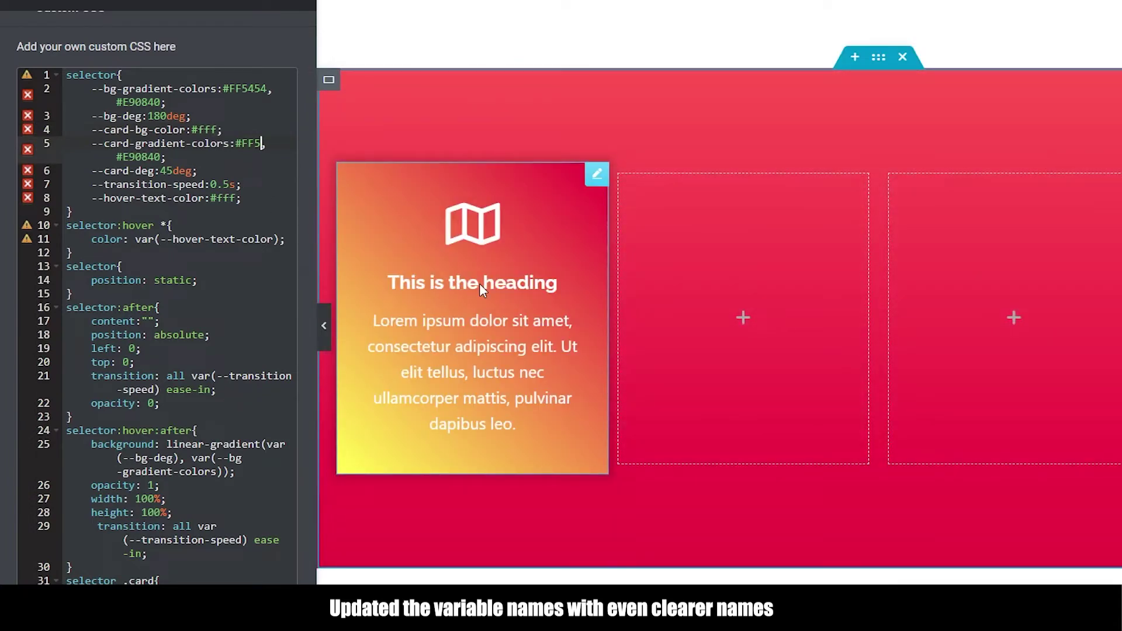
pyautogui.write('454')
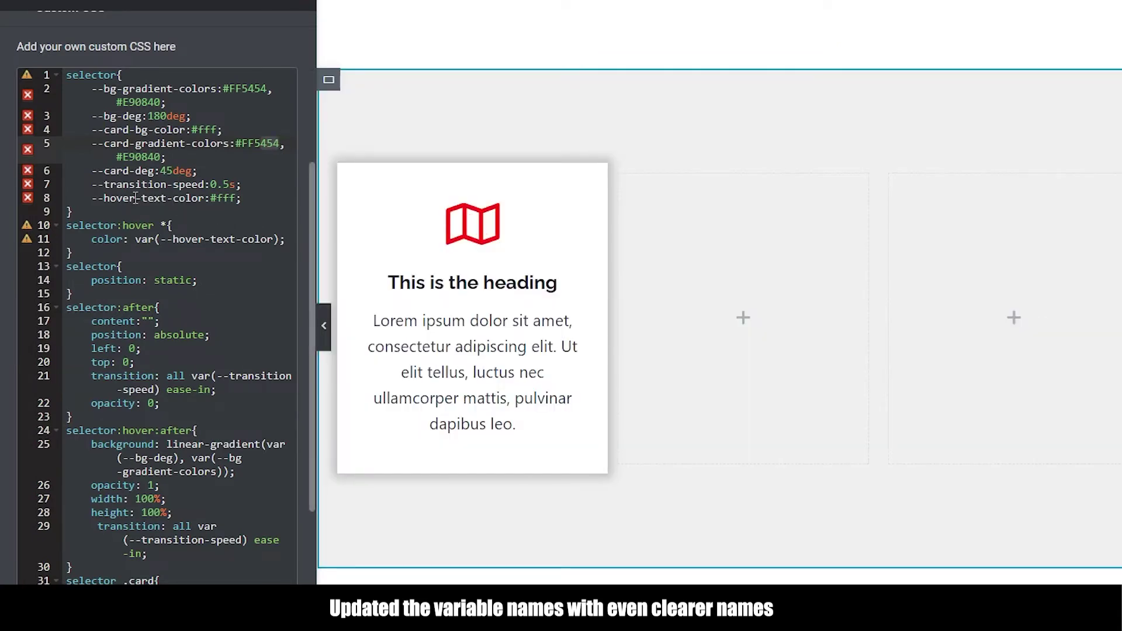
# Try a --transition-speed of 1s and restore it to 0.5s.
pyautogui.click(230, 181)
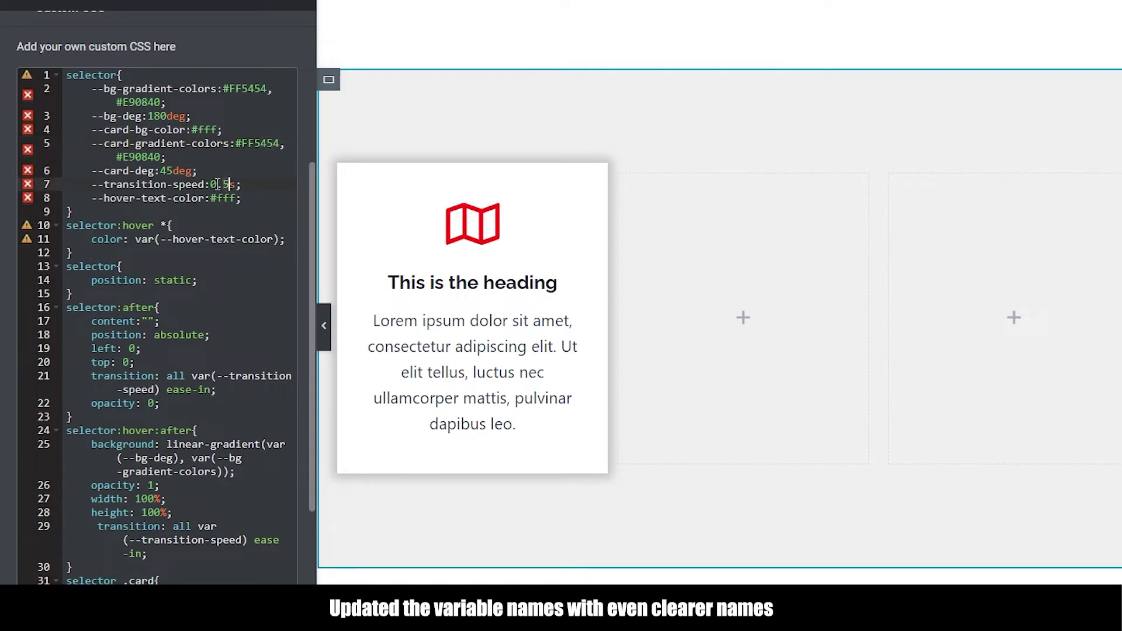
pyautogui.moveTo(212, 184); pyautogui.dragTo(230, 184)
pyautogui.write('1')
pyautogui.click(222, 270)
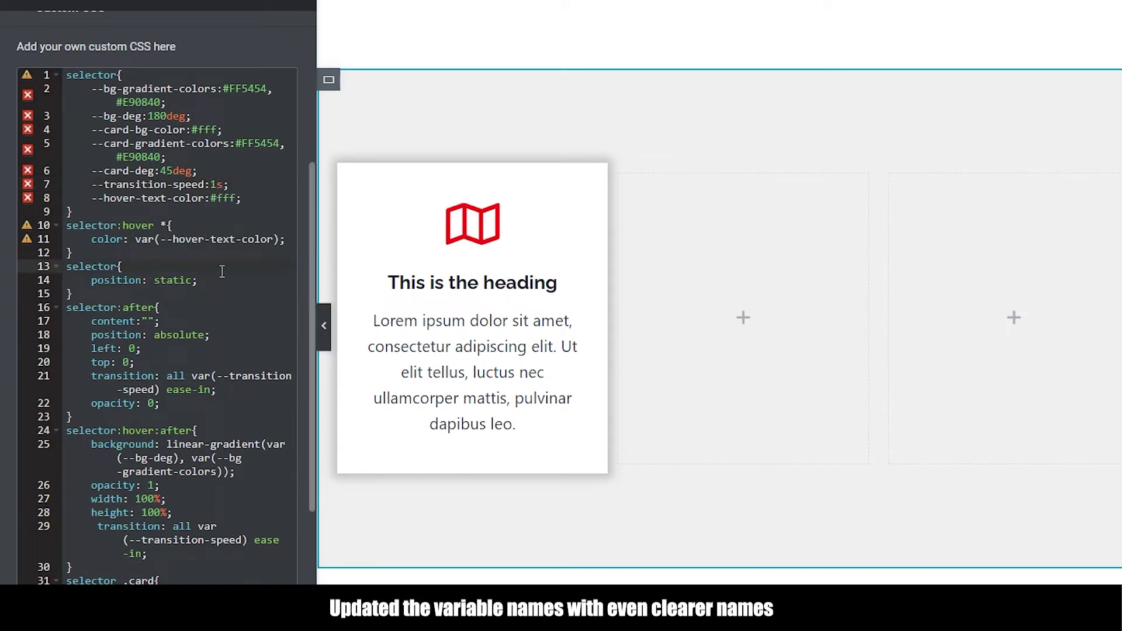
pyautogui.moveTo(419, 270)
pyautogui.click(217, 184)
pyautogui.press('BackSpace')
pyautogui.write('0.5')
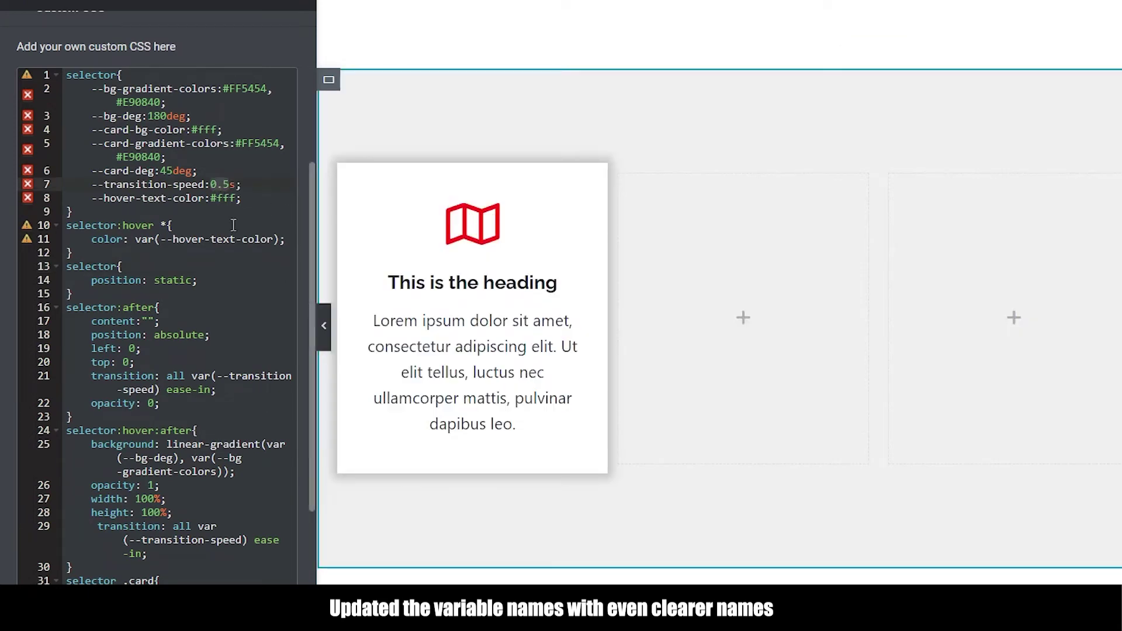
pyautogui.click(205, 210)
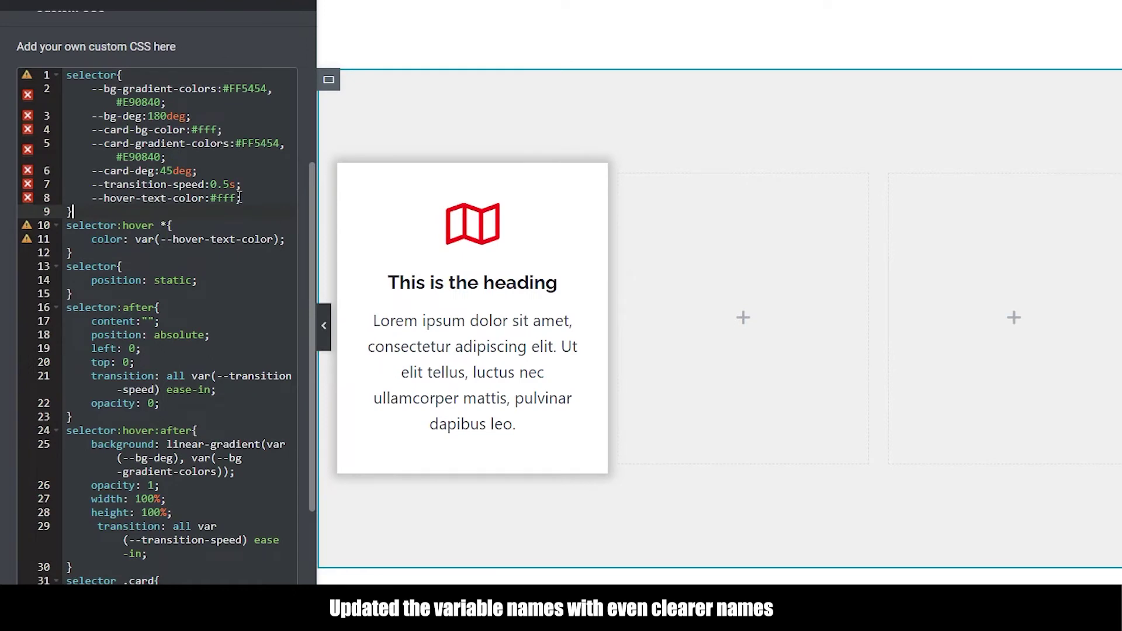
# Try #ff0 as the --hover-text-color value and restore it to #fff.
pyautogui.click(231, 198)
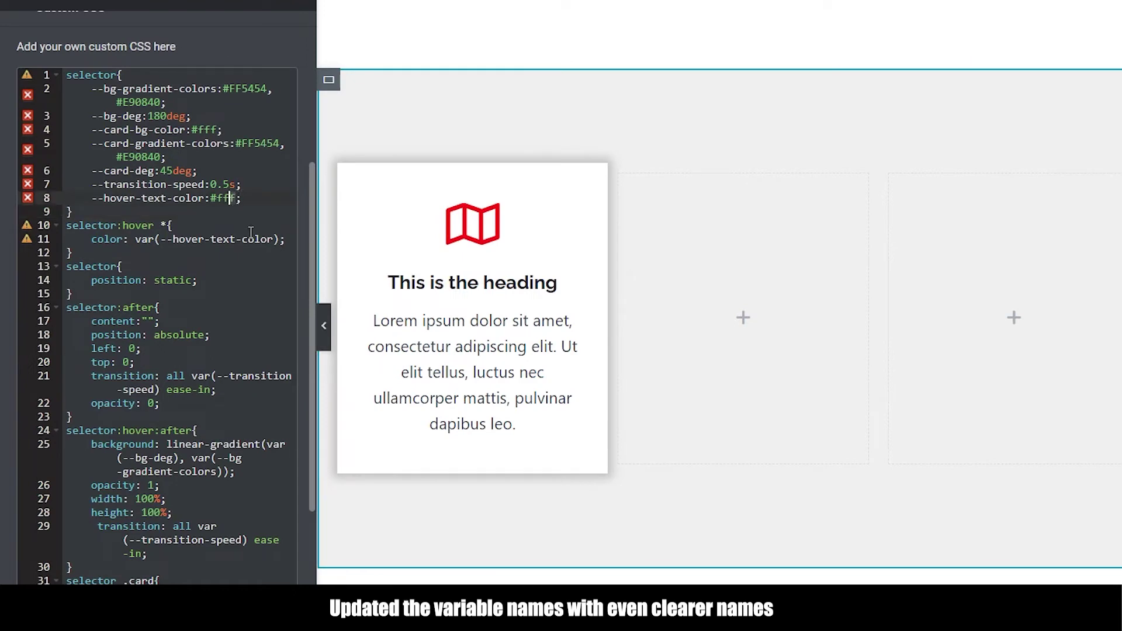
pyautogui.press('Delete')
pyautogui.write('0')
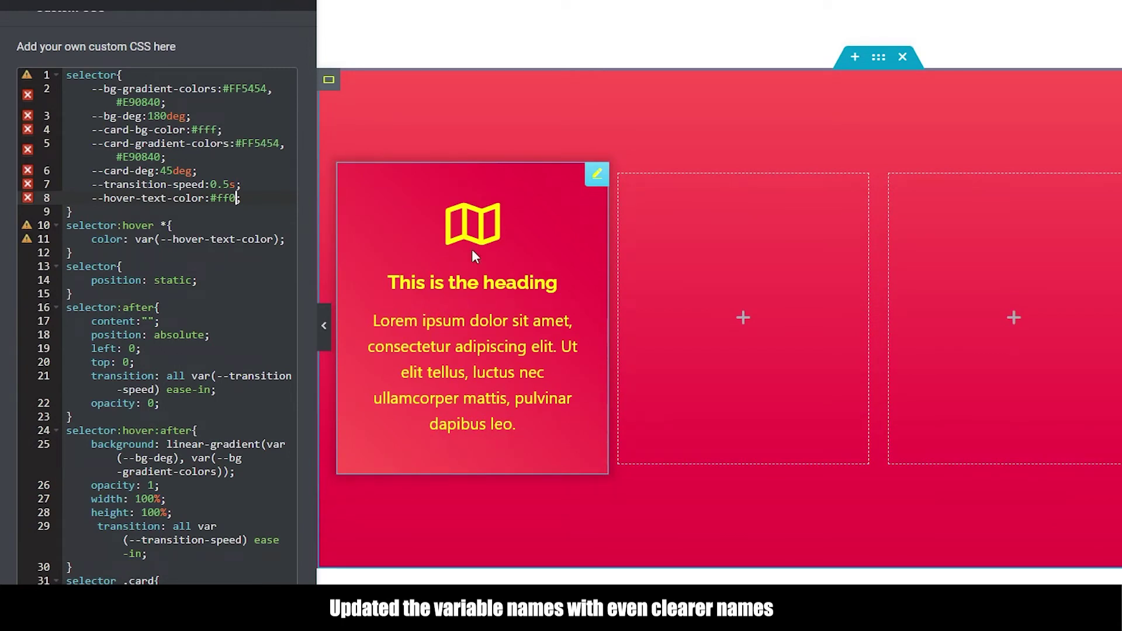
pyautogui.press('BackSpace')
pyautogui.write('f')
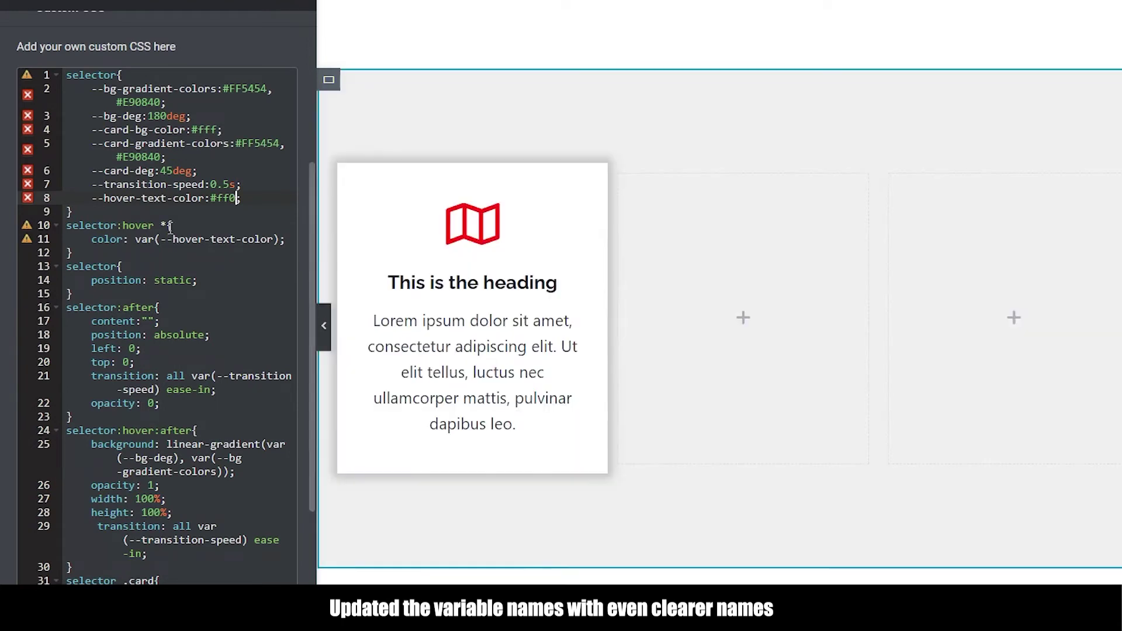
pyautogui.click(253, 216)
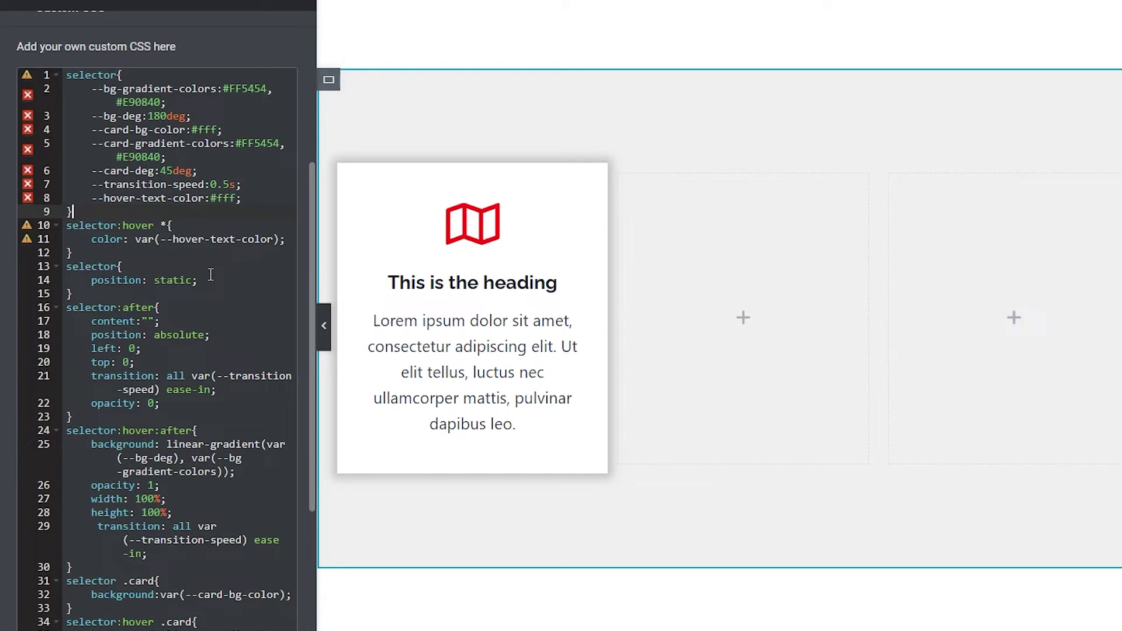
pyautogui.scroll(-2, 207, 259)
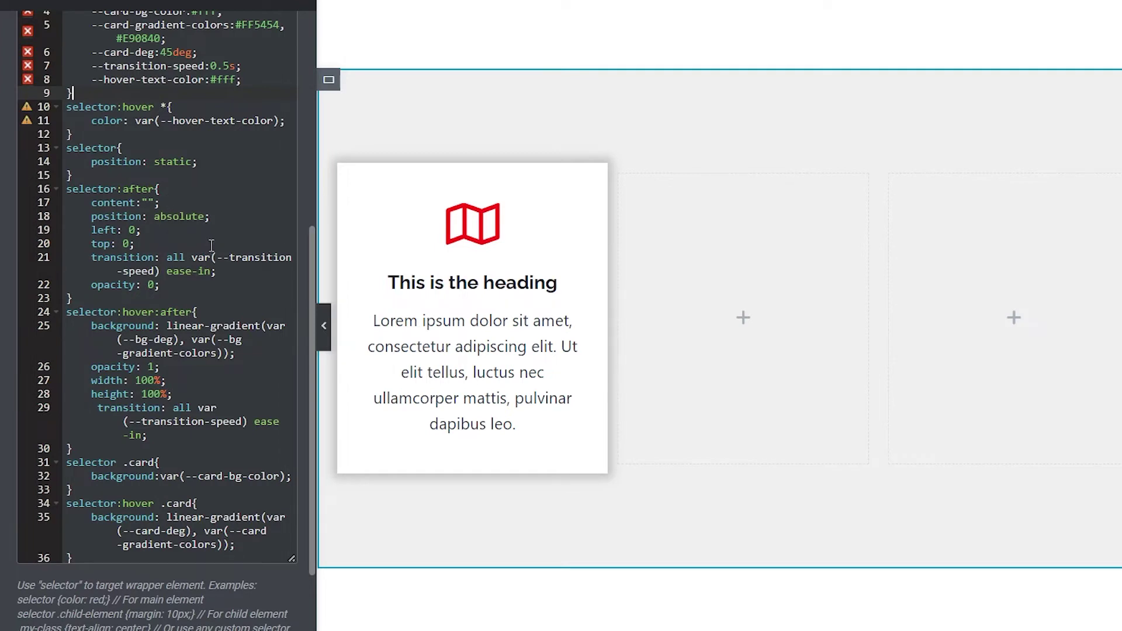
pyautogui.click(150, 285)
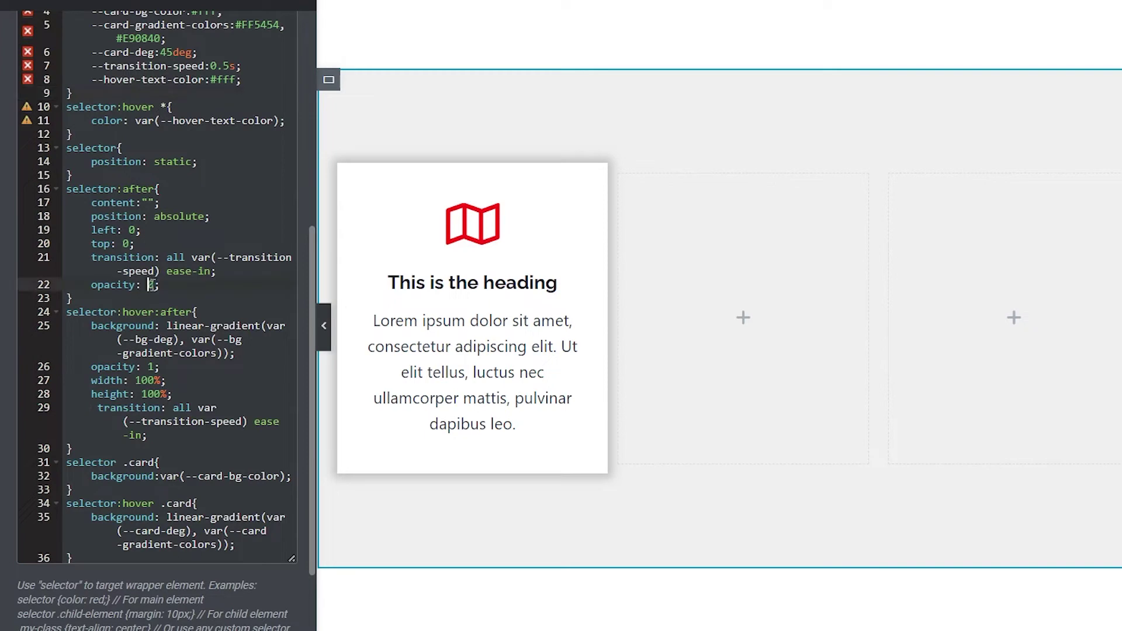
pyautogui.scroll(-2, 168, 317)
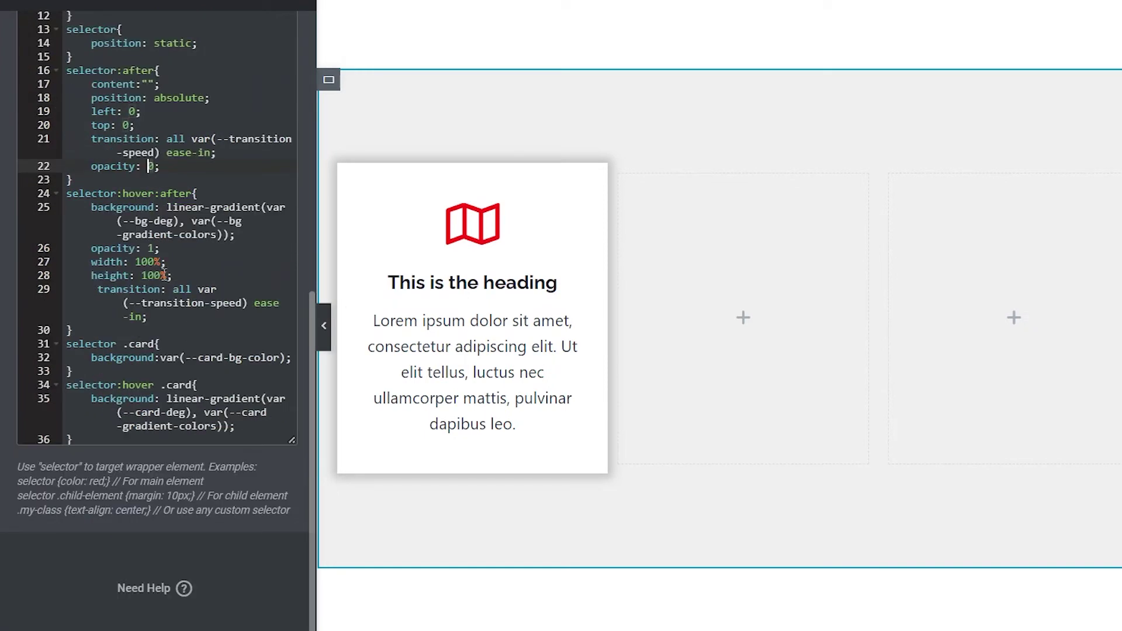
pyautogui.click(149, 248)
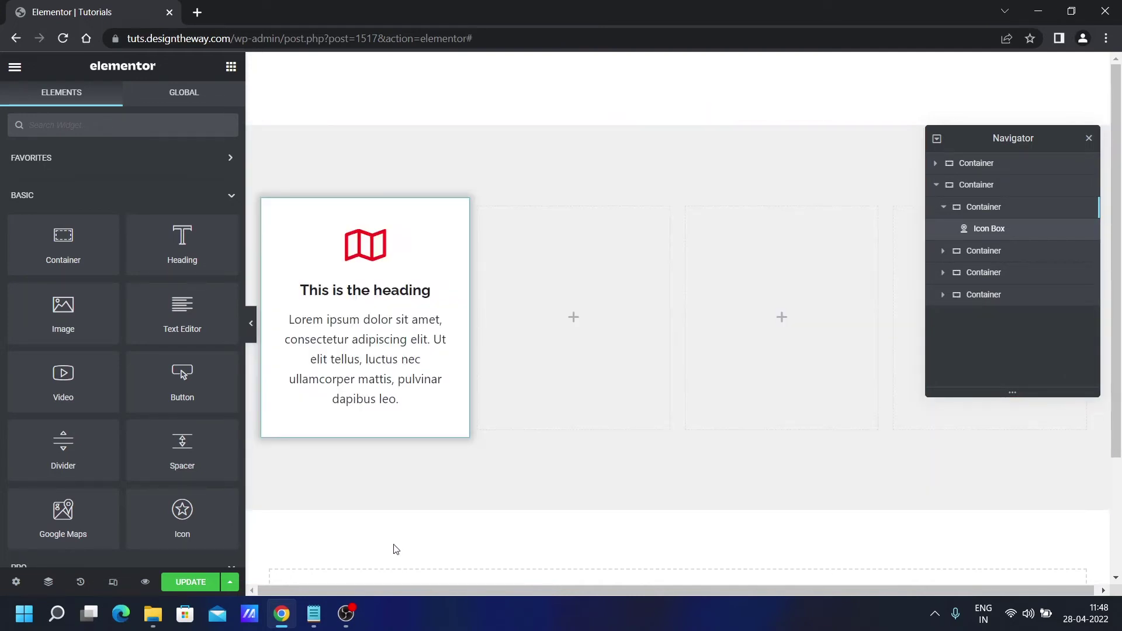
pyautogui.click(147, 124)
pyautogui.write('test')
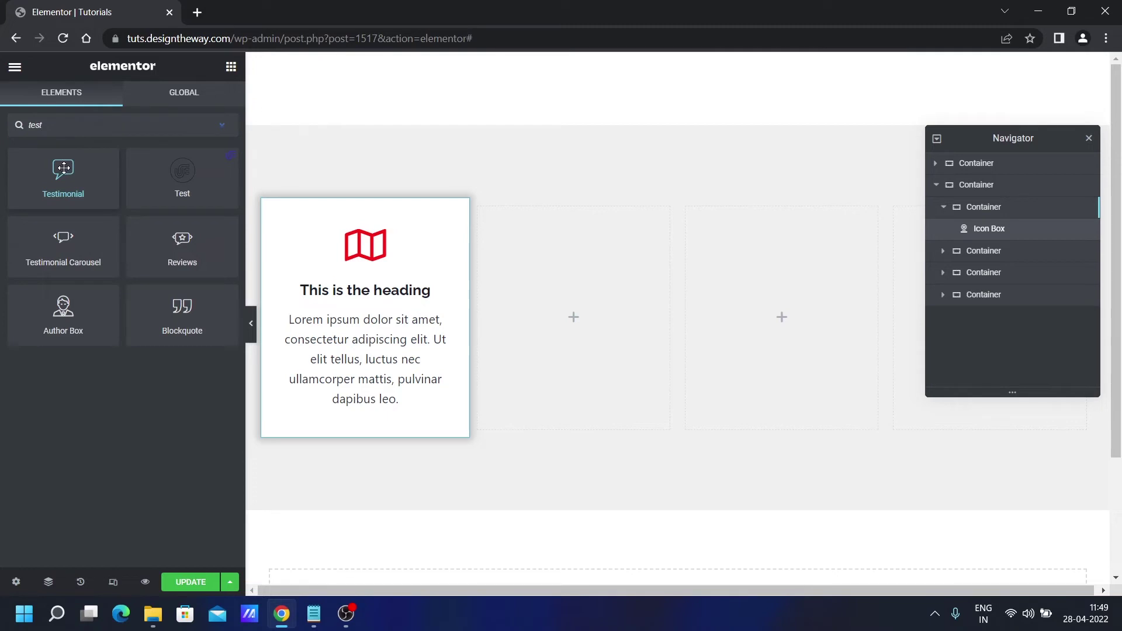
pyautogui.moveTo(63, 168); pyautogui.dragTo(990, 210)
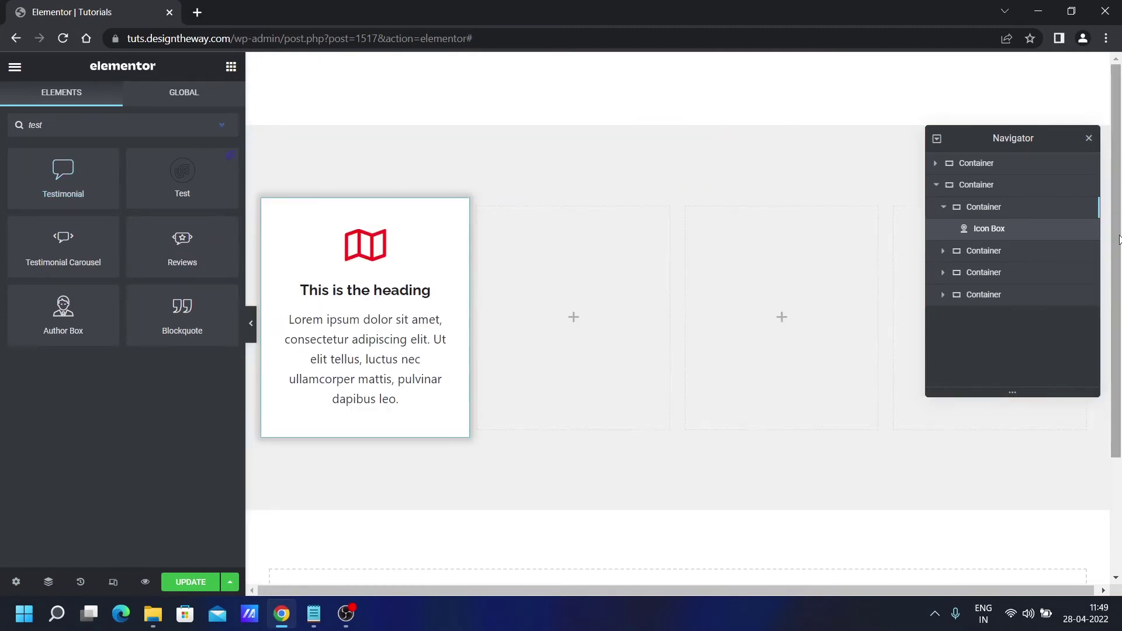
# Duplicate the container holding the icon box and delete one of the empty containers to keep four columns.
pyautogui.click(989, 210)
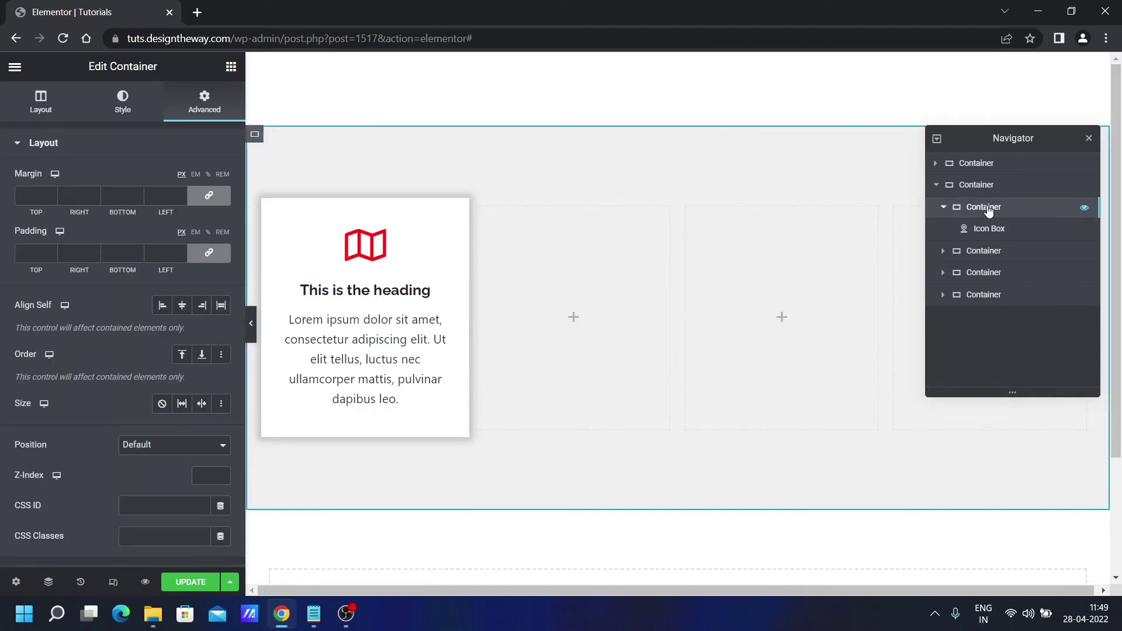
pyautogui.rightClick(988, 209)
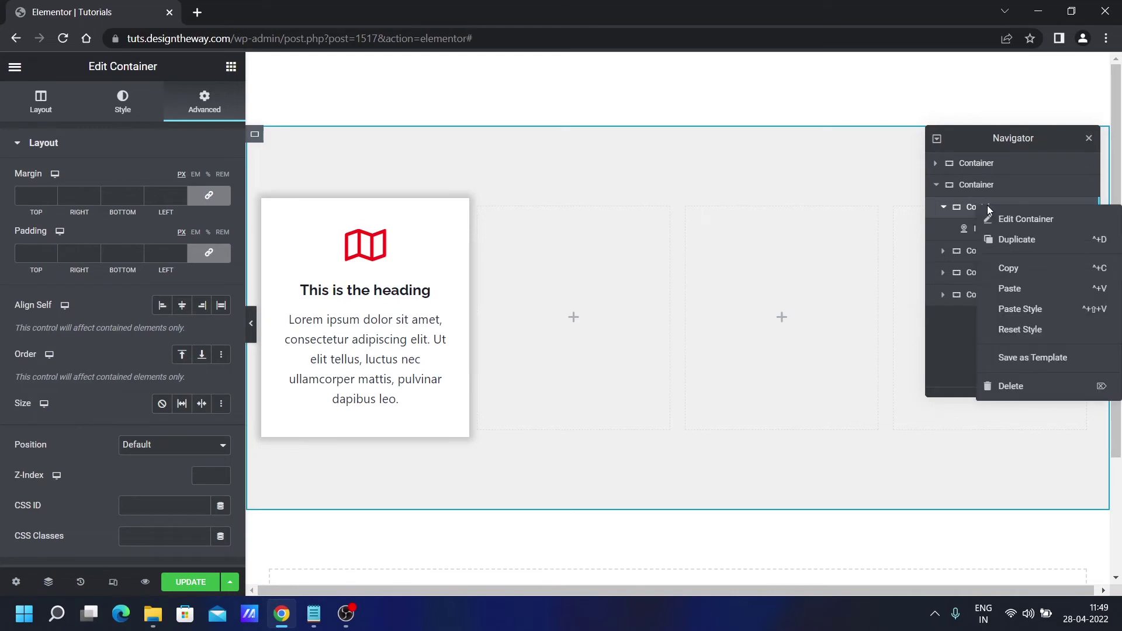
pyautogui.click(1025, 247)
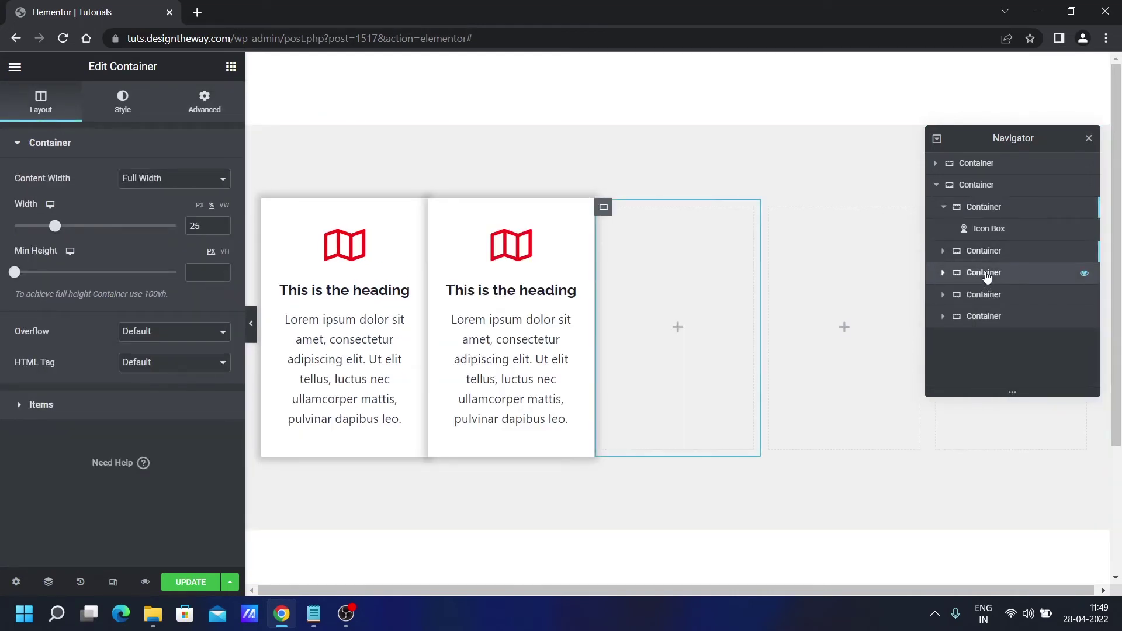
pyautogui.press('Delete')
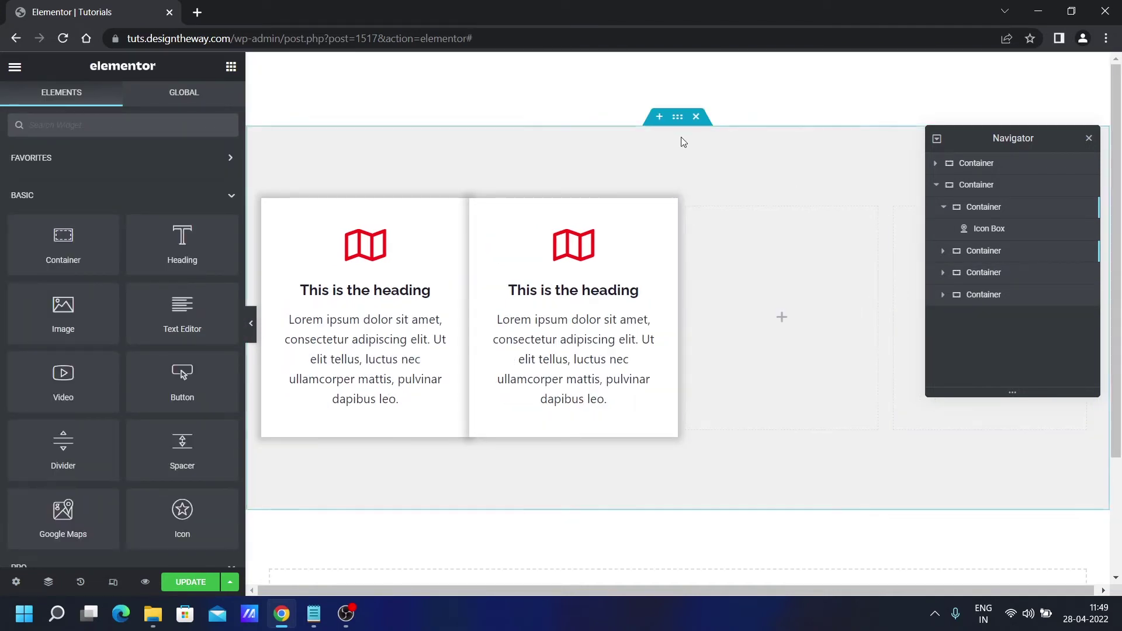
# Set the Elements Gap of the section's parent container to 20 px.
pyautogui.click(523, 143)
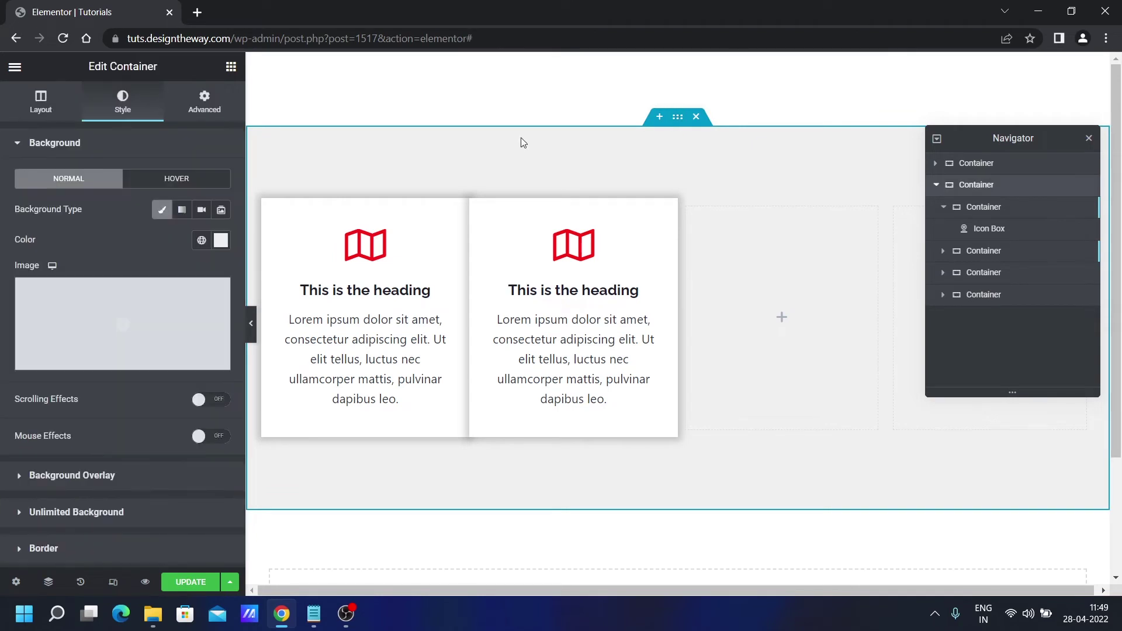
pyautogui.click(40, 104)
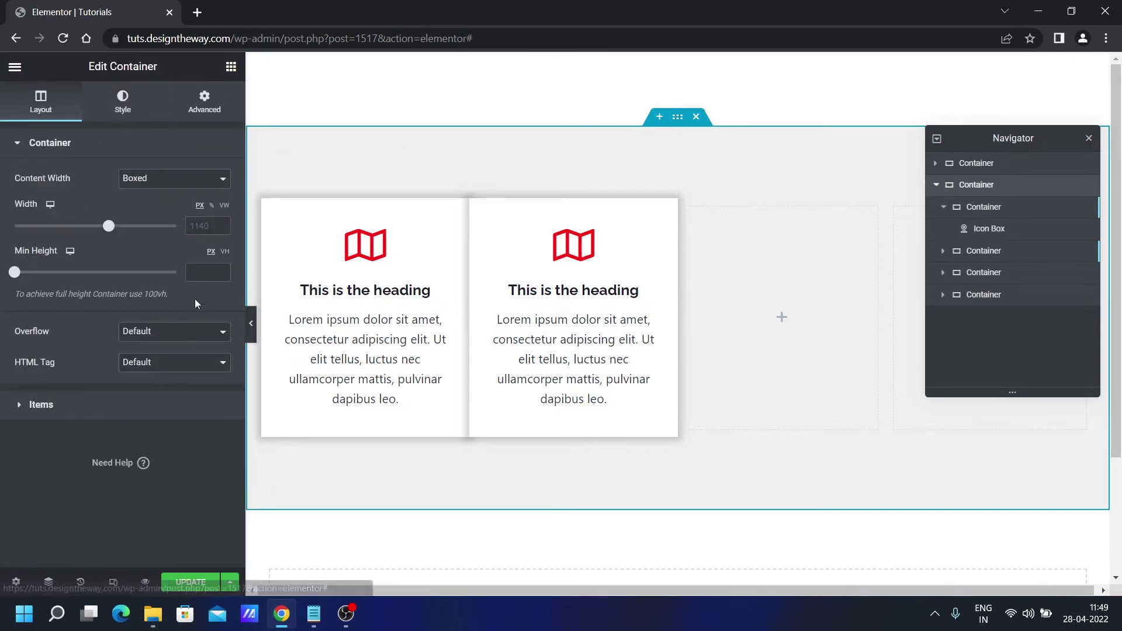
pyautogui.click(55, 406)
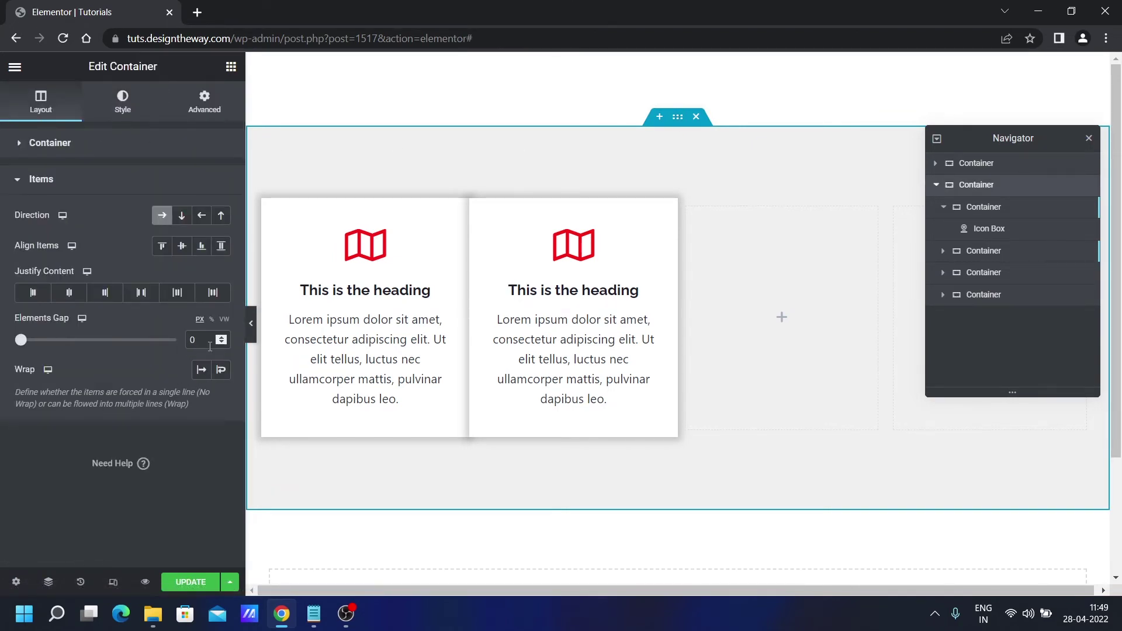
pyautogui.moveTo(205, 343); pyautogui.dragTo(189, 348)
pyautogui.write('20')
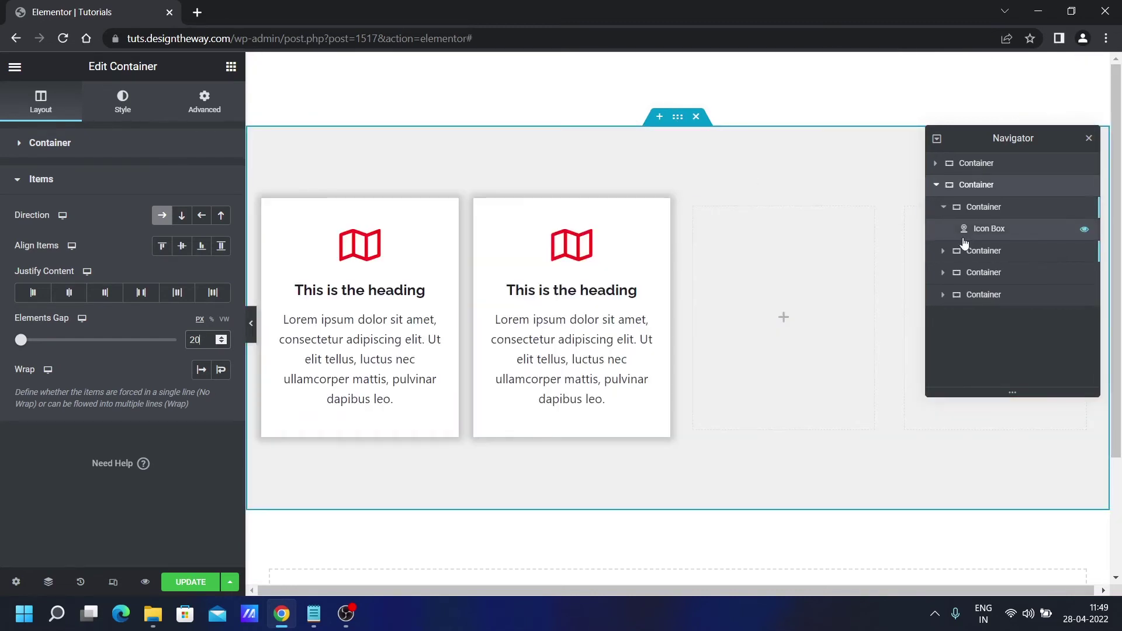
# Replace the icon box in the second column with a Testimonial widget.
pyautogui.click(945, 253)
pyautogui.click(950, 255)
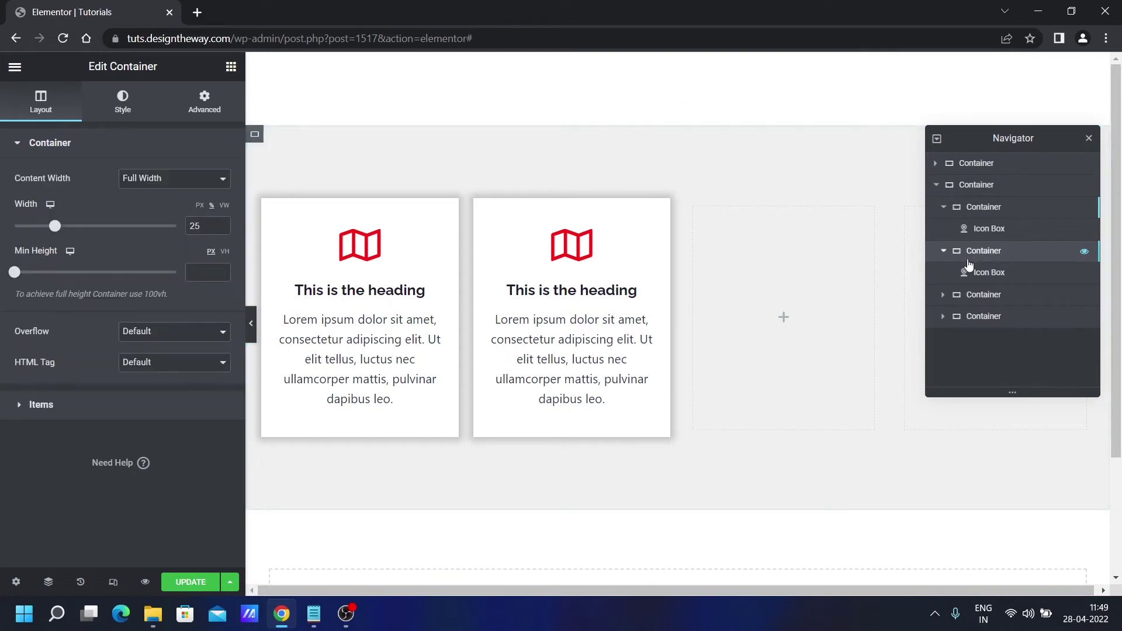
pyautogui.rightClick(659, 213)
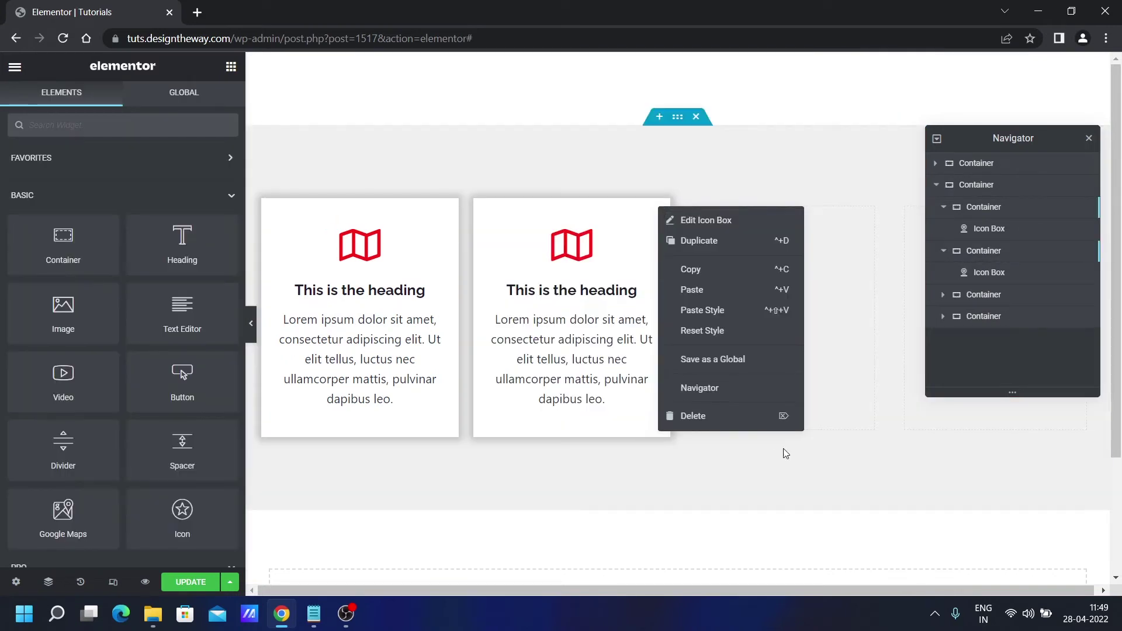
pyautogui.click(709, 426)
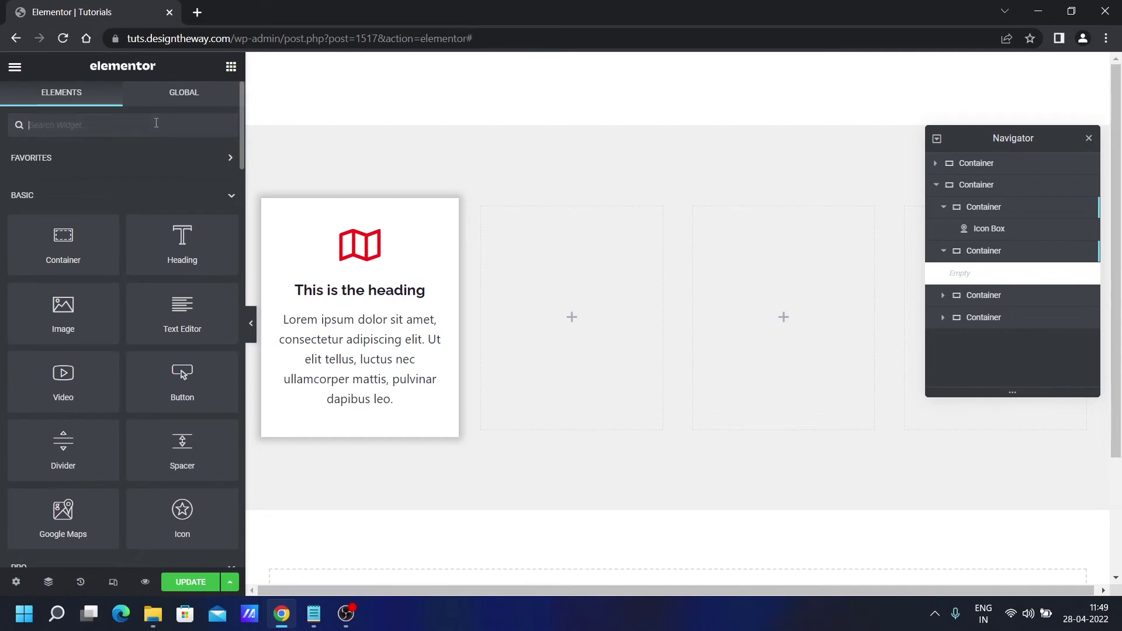
pyautogui.write('test')
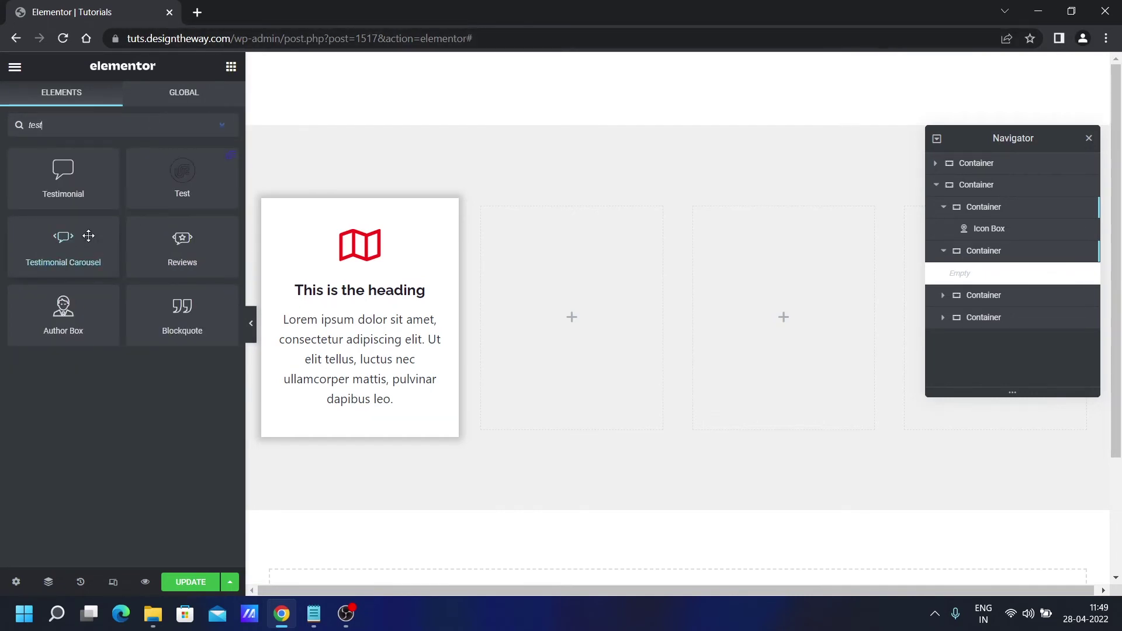
pyautogui.moveTo(59, 174); pyautogui.dragTo(583, 315)
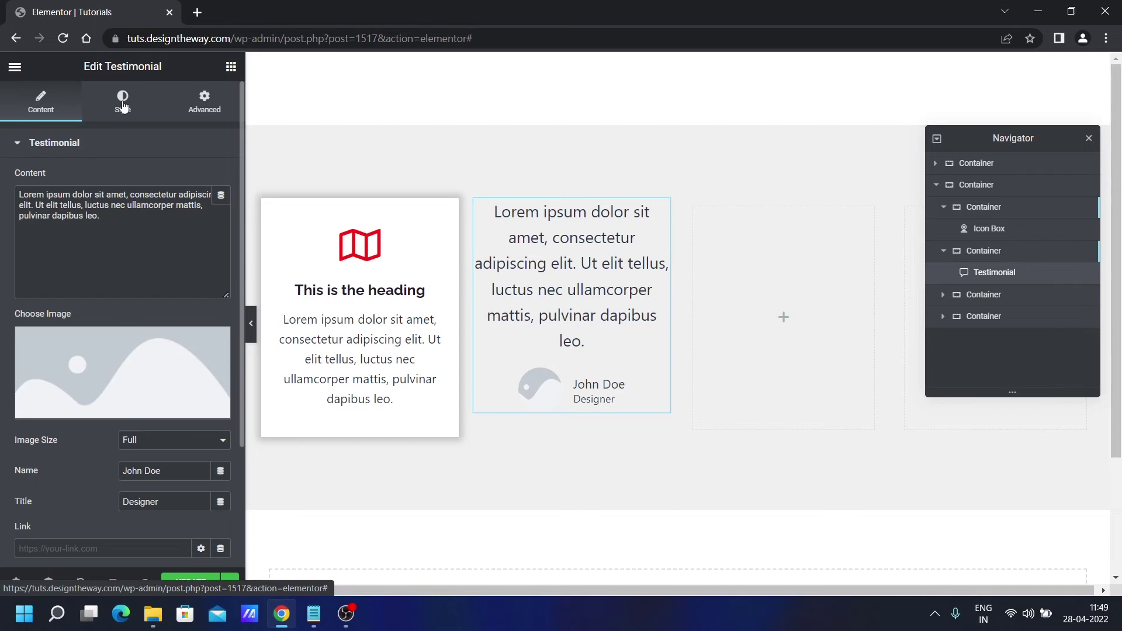
# Assign the CSS class card to the Testimonial widget and set its Z-Index to 1.
pyautogui.click(199, 108)
pyautogui.scroll(-6, 195, 418)
pyautogui.scroll(3, 187, 409)
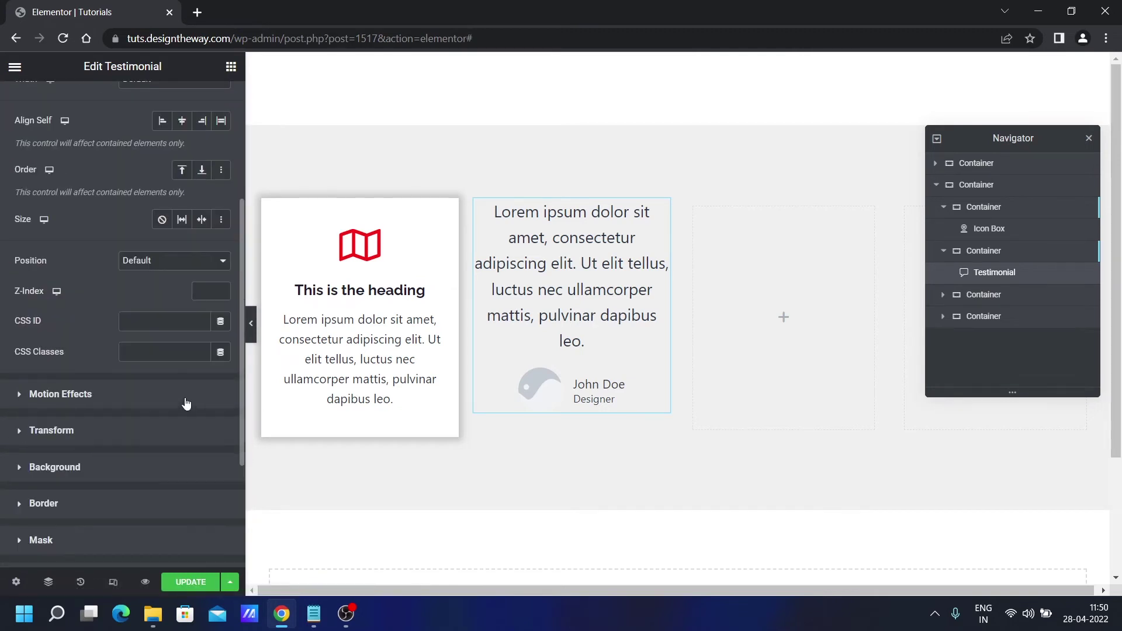
pyautogui.click(164, 355)
pyautogui.write('c')
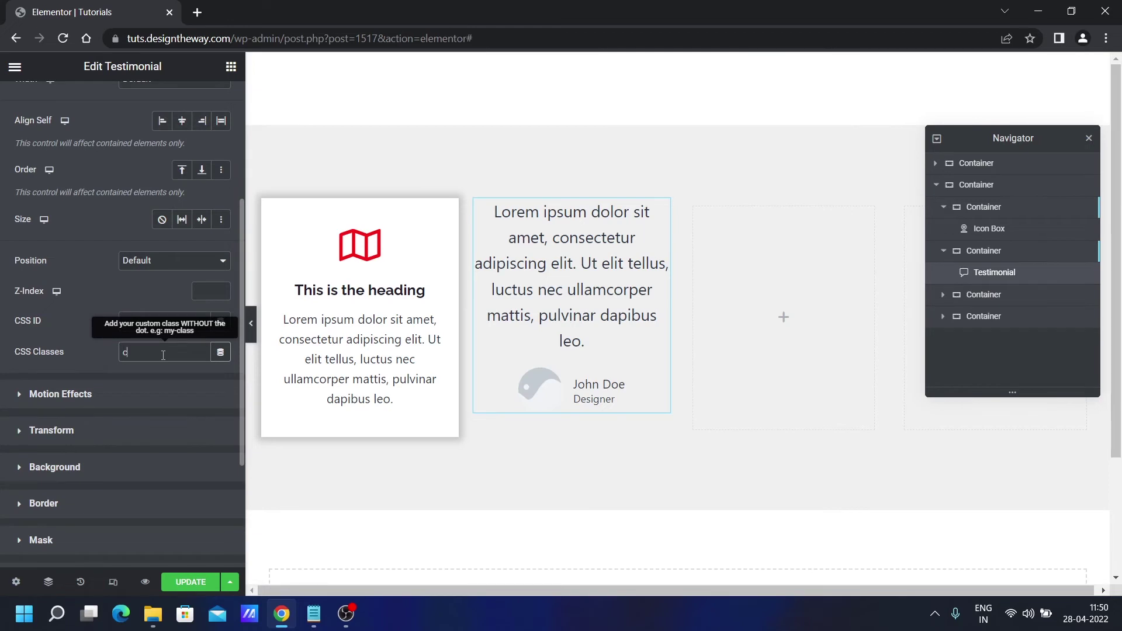
pyautogui.write('ard')
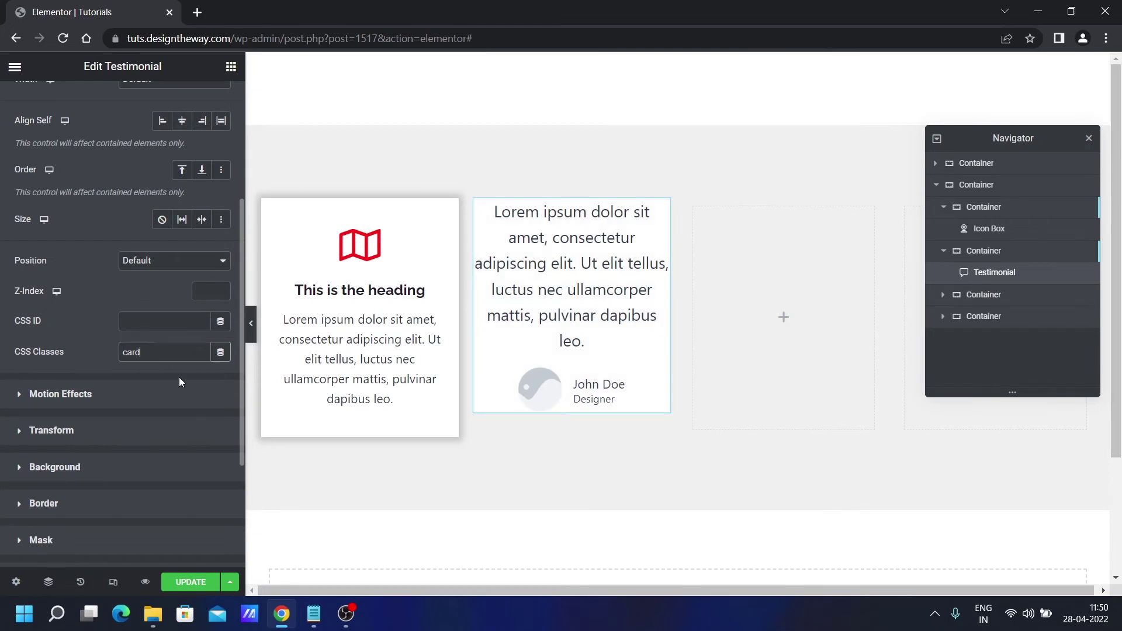
pyautogui.click(221, 290)
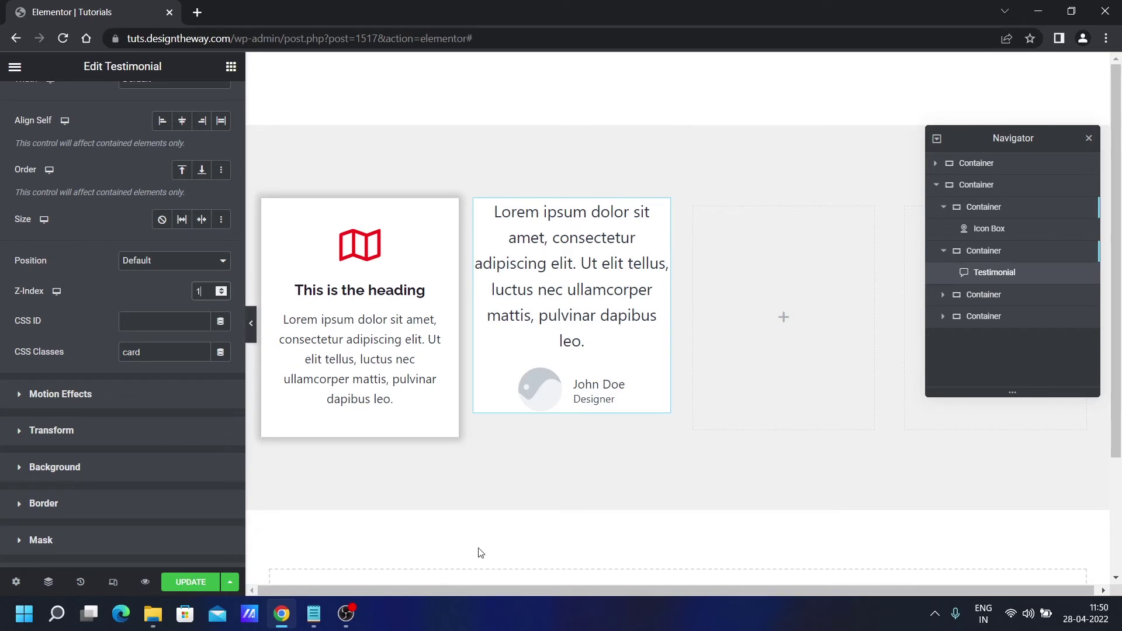
# Set the Testimonial widget's padding to 15 px on all sides.
pyautogui.scroll(3, 149, 343)
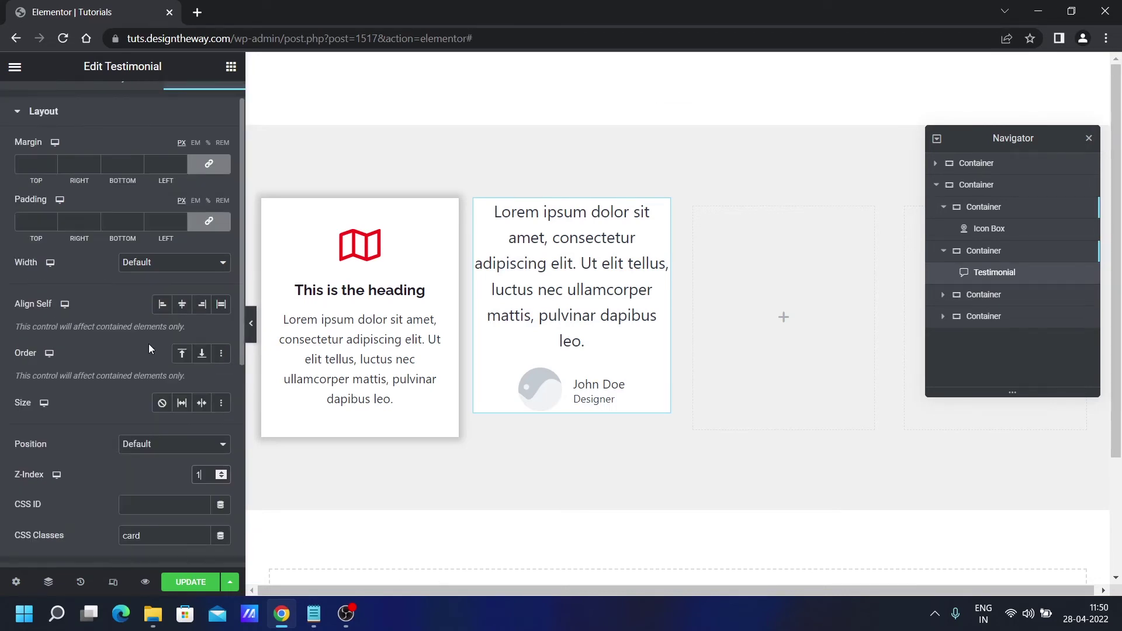
pyautogui.click(30, 221)
pyautogui.write('15')
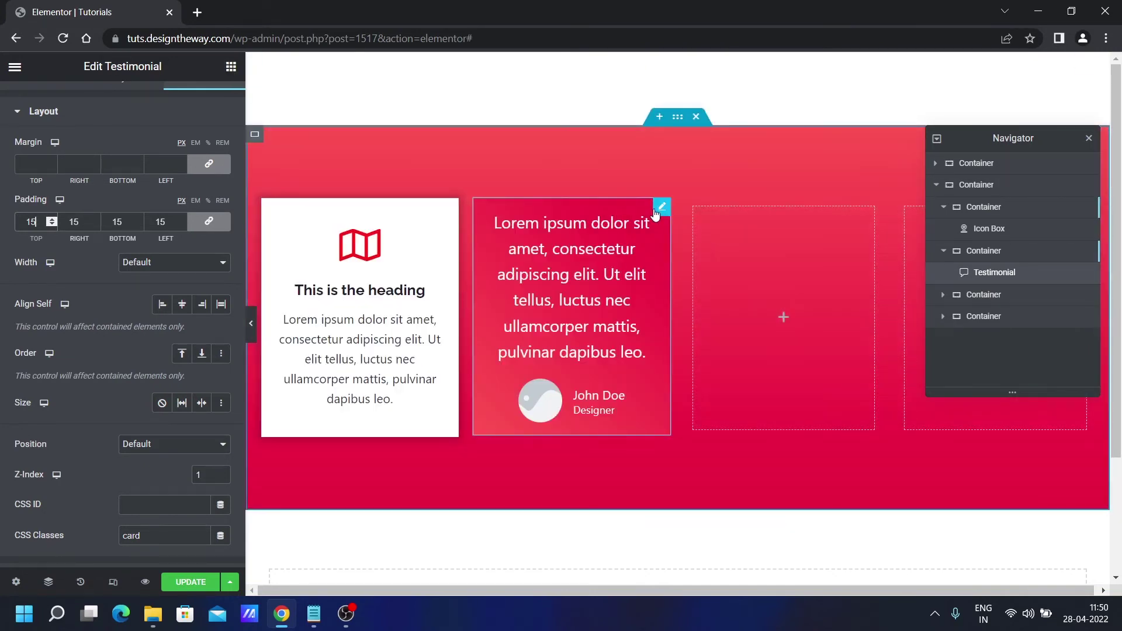
# Replace the Testimonial widget in the second column with a nested Container.
pyautogui.rightClick(662, 208)
pyautogui.click(725, 414)
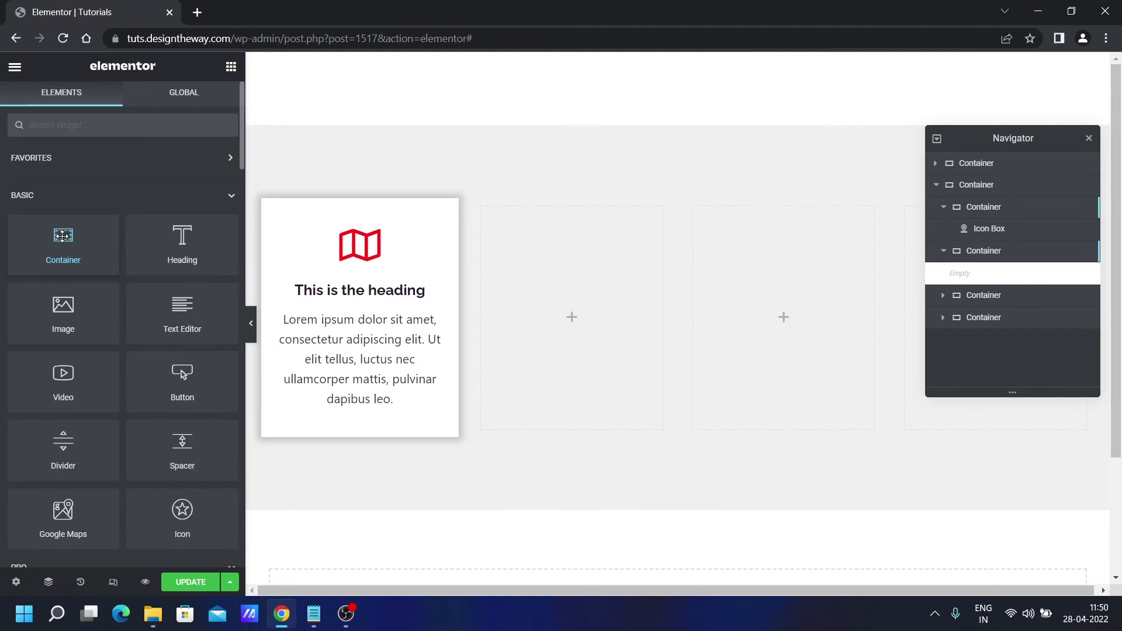
pyautogui.moveTo(66, 237); pyautogui.dragTo(581, 308)
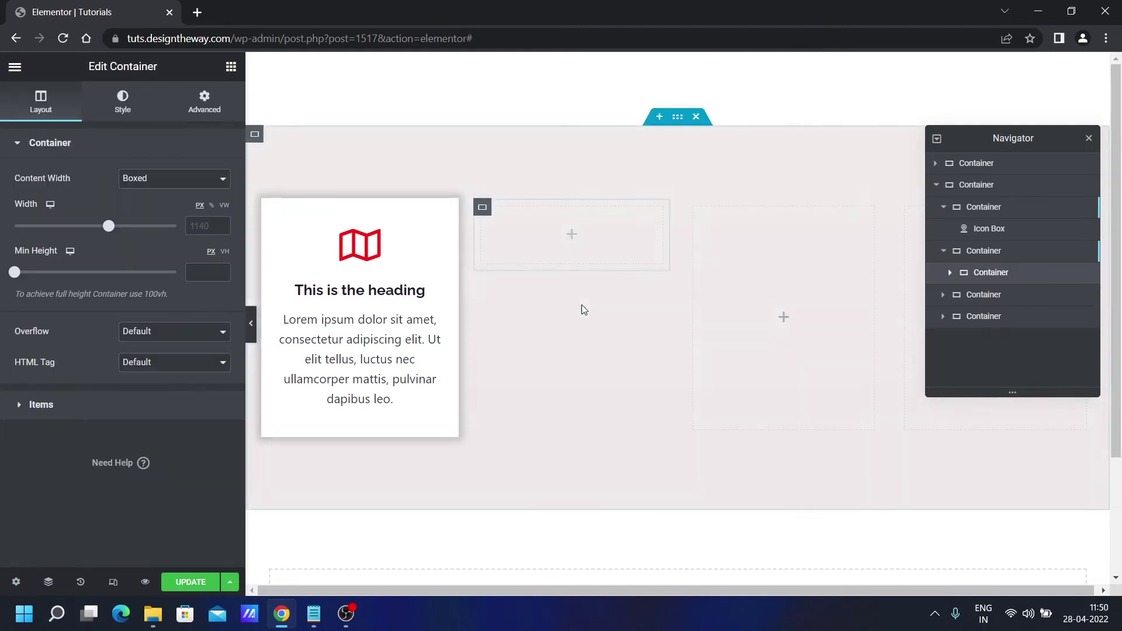
# Assign the CSS class card to the nested container in the second column and set its Z-Index to 1.
pyautogui.click(202, 109)
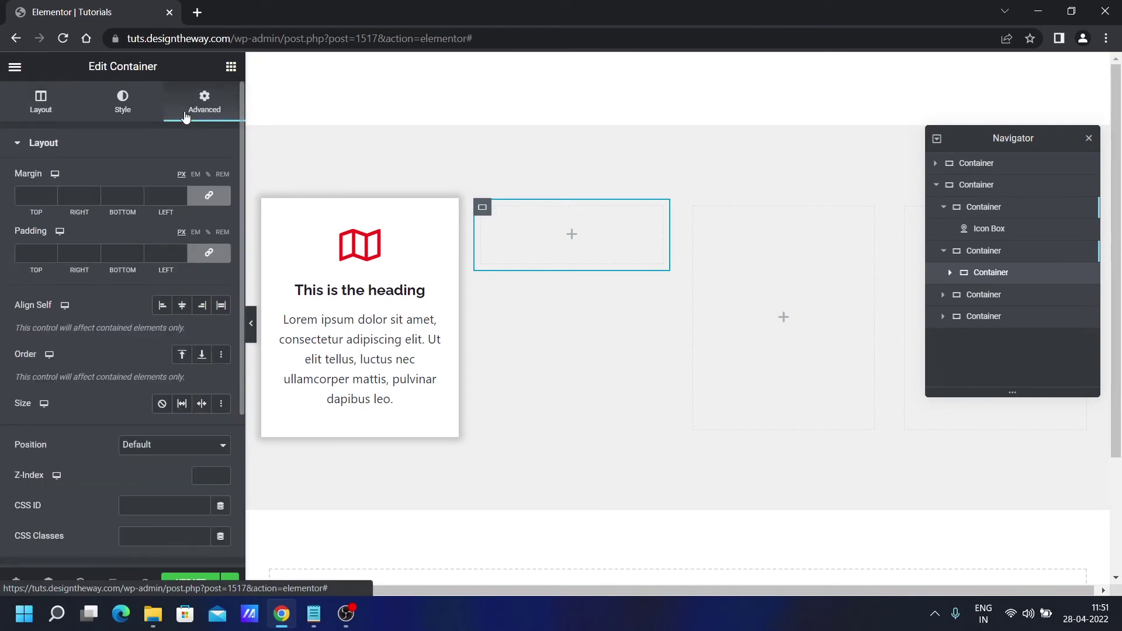
pyautogui.scroll(-4, 178, 338)
pyautogui.click(168, 310)
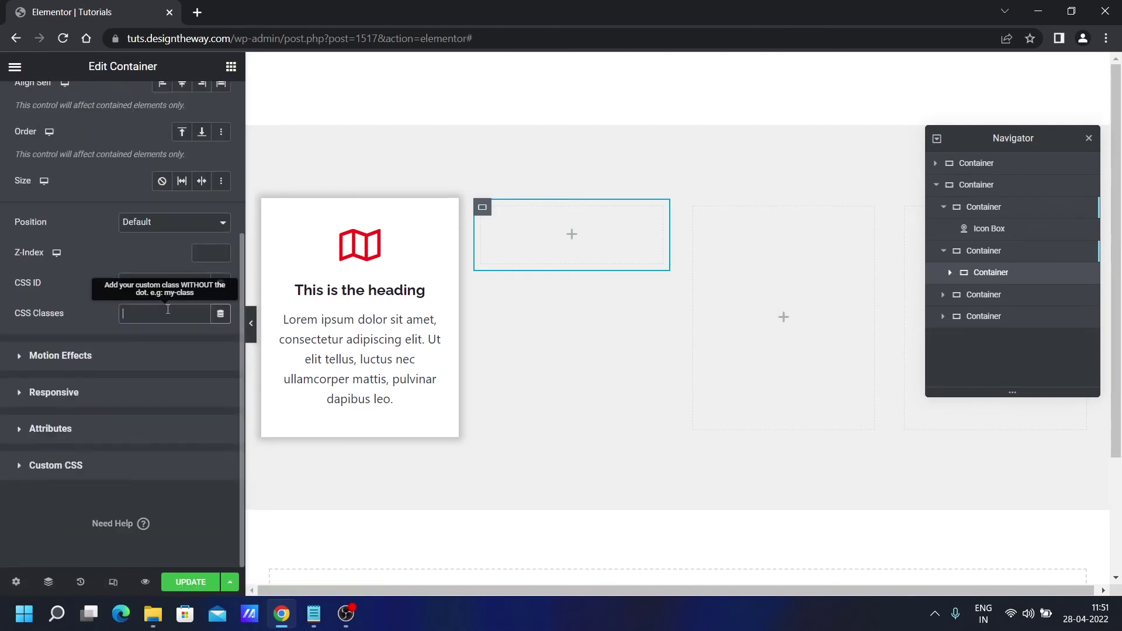
pyautogui.write('card')
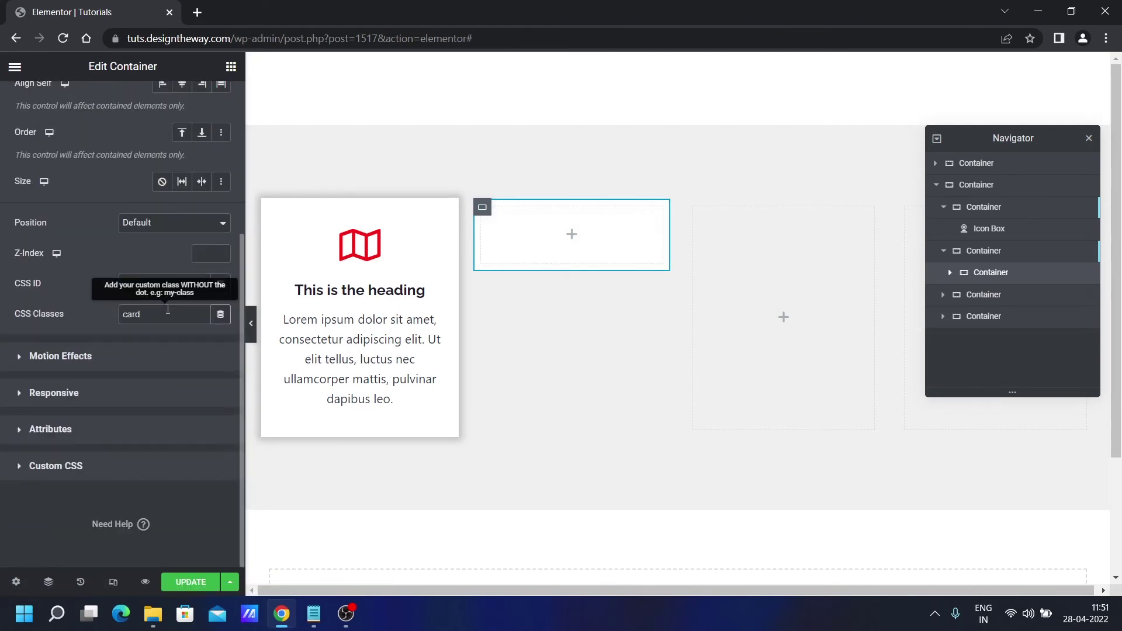
pyautogui.click(221, 251)
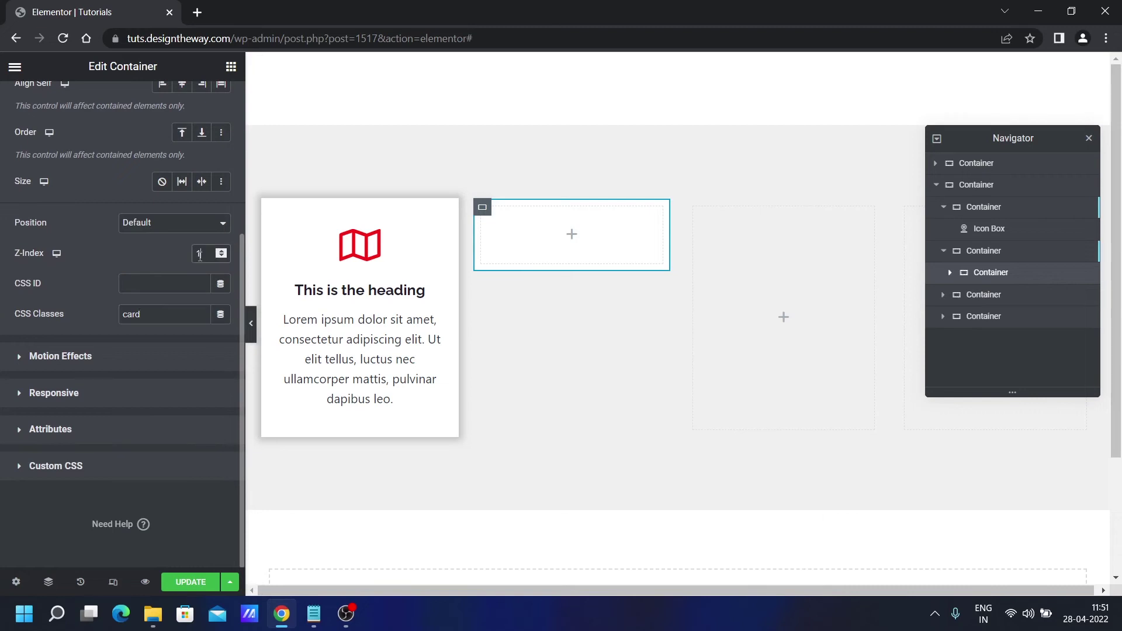
pyautogui.scroll(4, 121, 243)
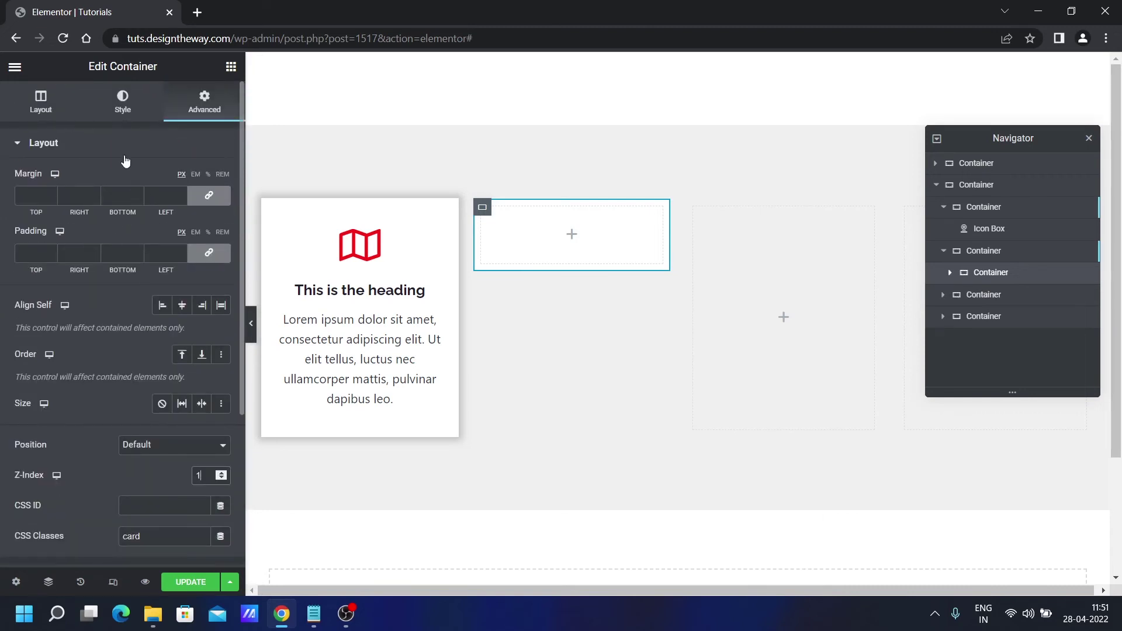
# Fill the nested container with an Icon, a Heading below it and a center-aligned Button at the end.
pyautogui.click(231, 66)
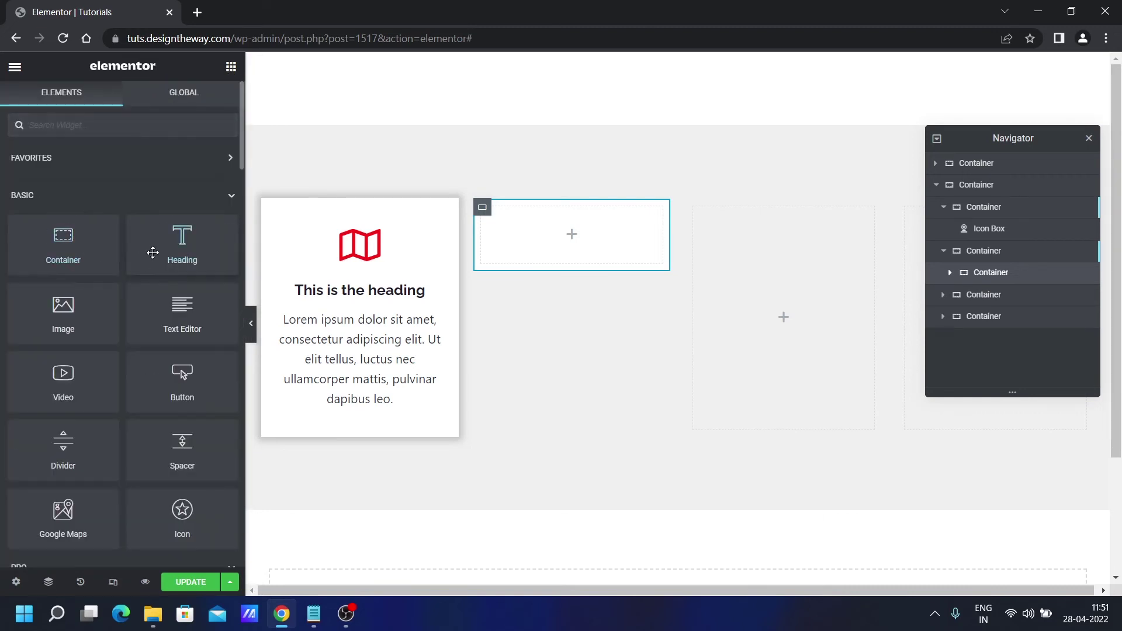
pyautogui.moveTo(175, 236); pyautogui.dragTo(591, 230)
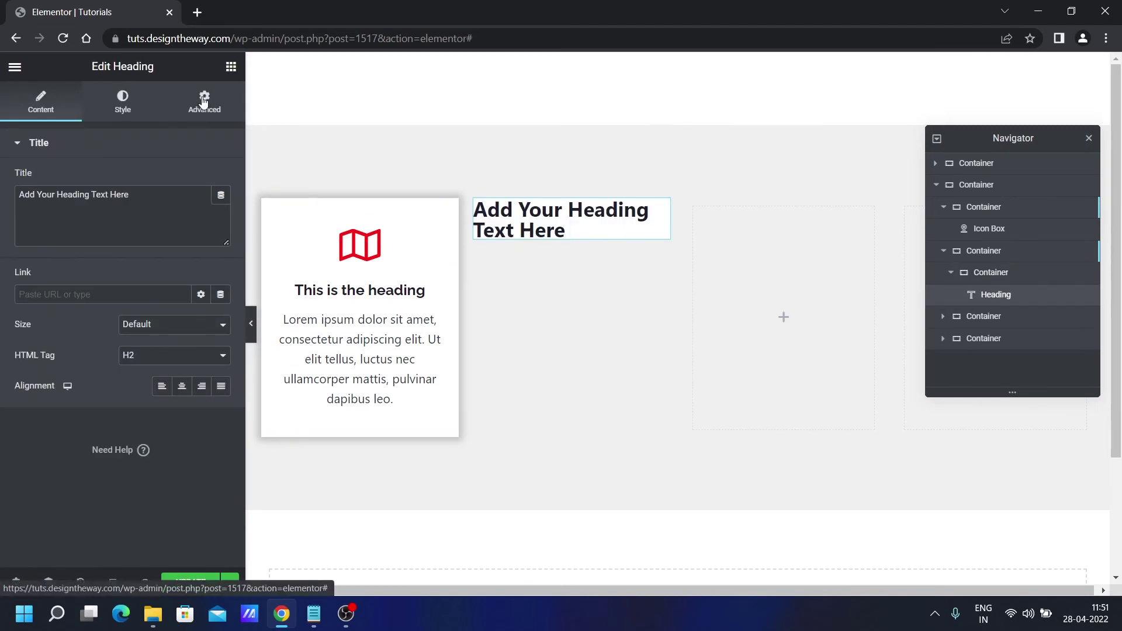
pyautogui.click(231, 67)
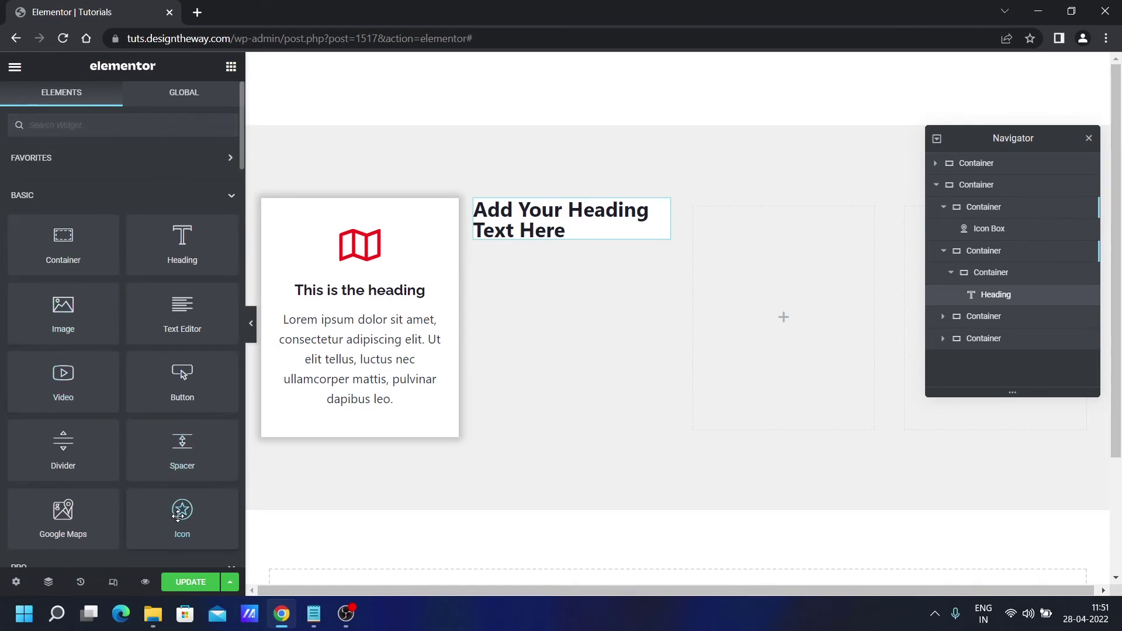
pyautogui.moveTo(178, 515); pyautogui.dragTo(553, 216)
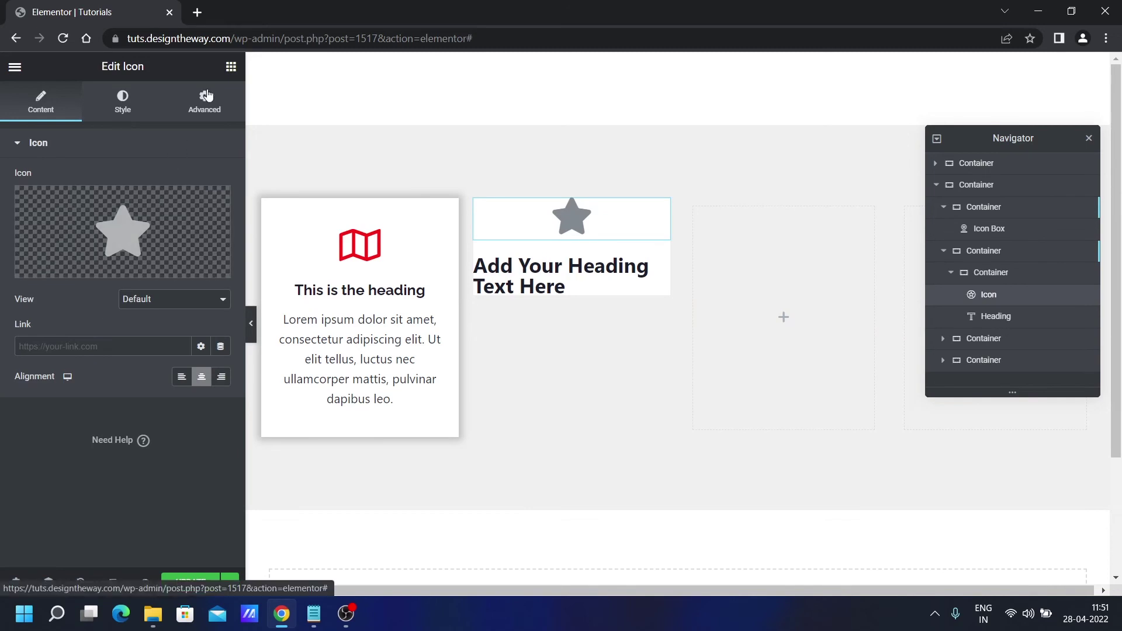
pyautogui.click(231, 66)
pyautogui.moveTo(181, 377); pyautogui.dragTo(571, 290)
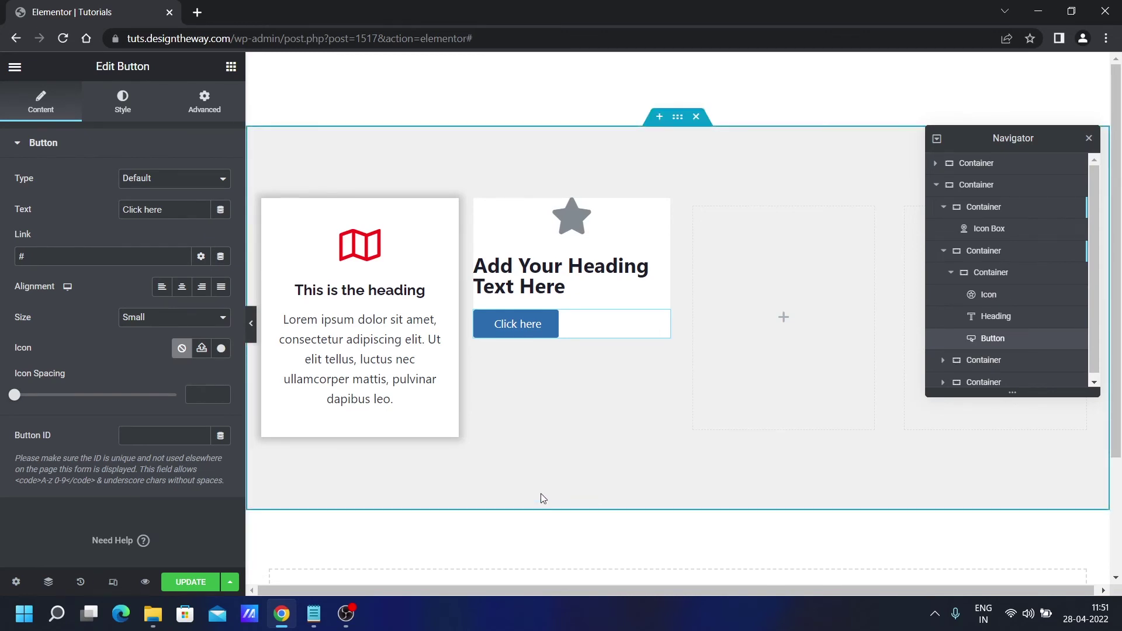
pyautogui.click(182, 286)
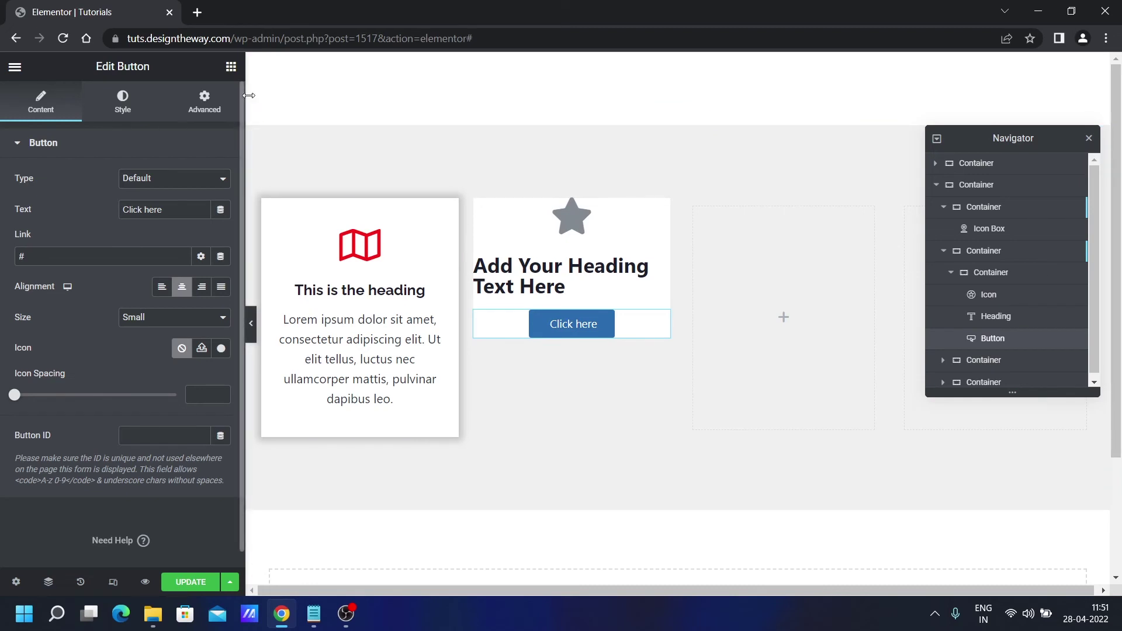
# Set the nested container's padding to 15 px on all sides and center-align its heading.
pyautogui.click(990, 275)
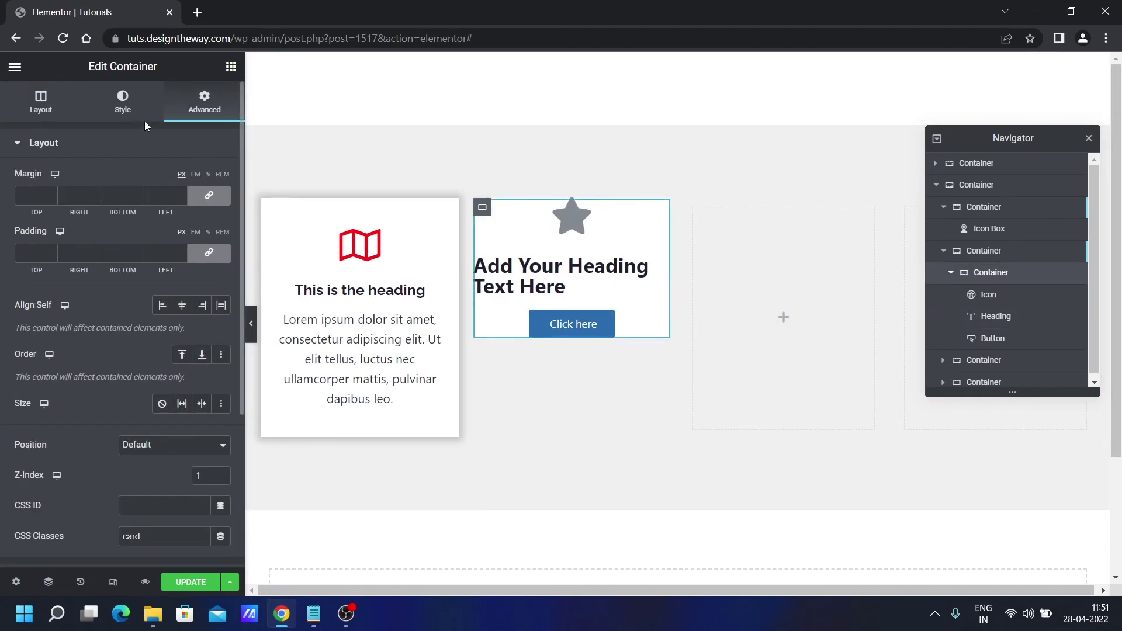
pyautogui.click(29, 252)
pyautogui.write('15')
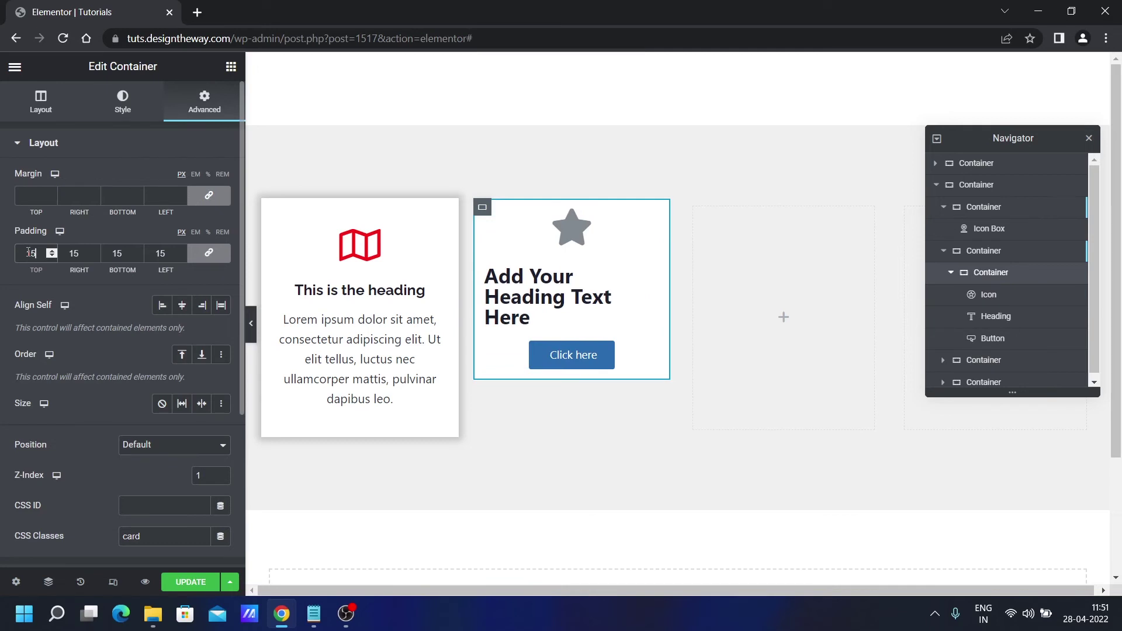
pyautogui.click(123, 104)
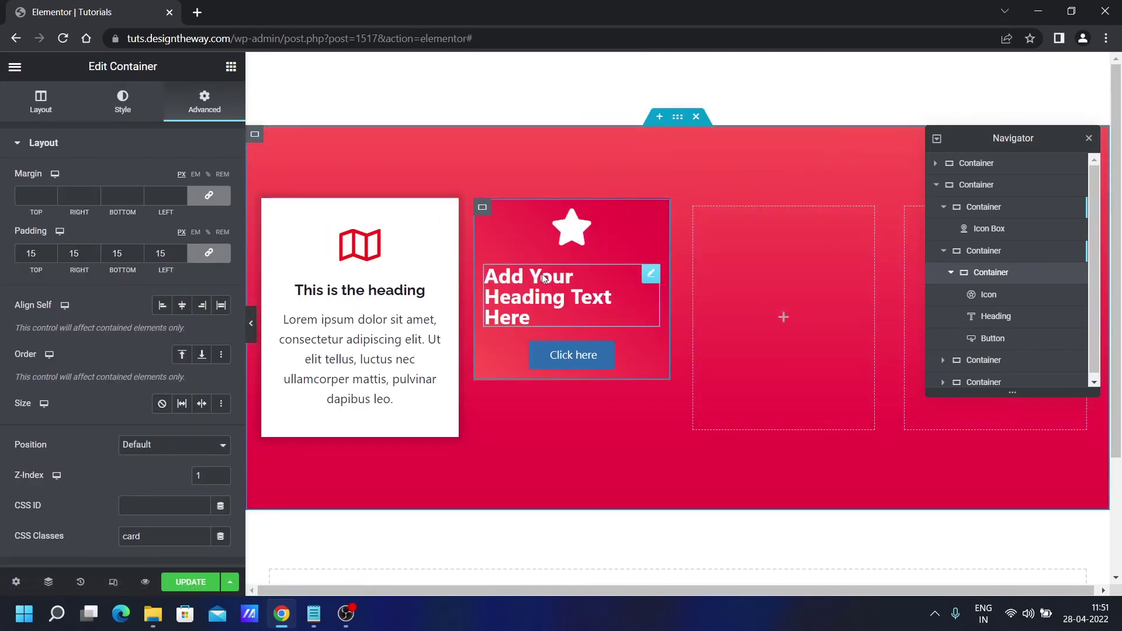
pyautogui.click(653, 275)
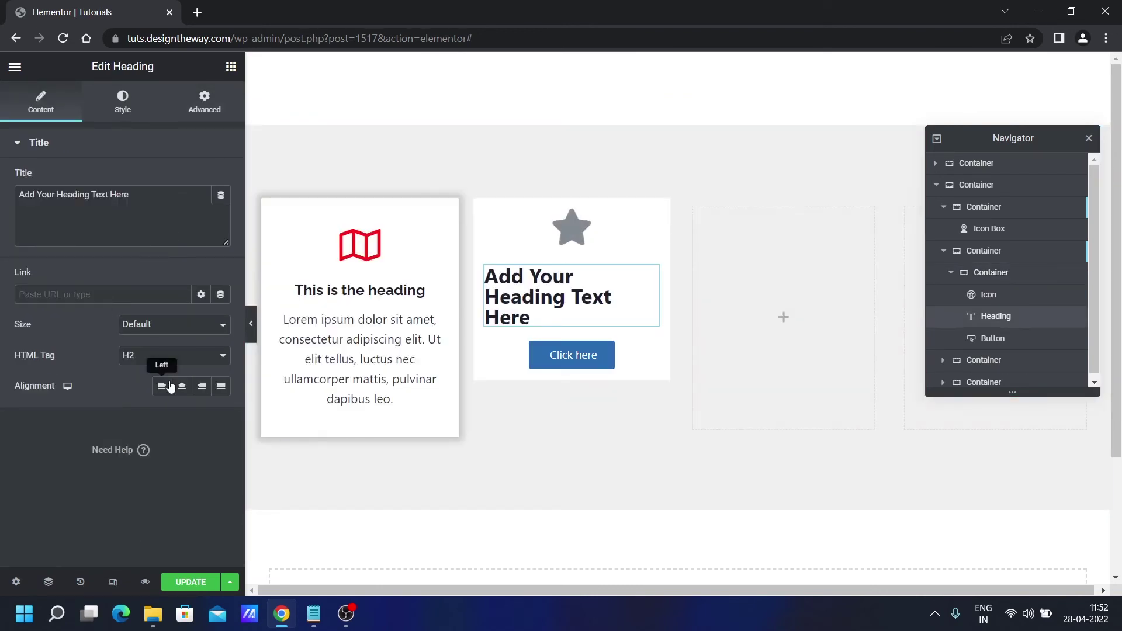
pyautogui.click(181, 386)
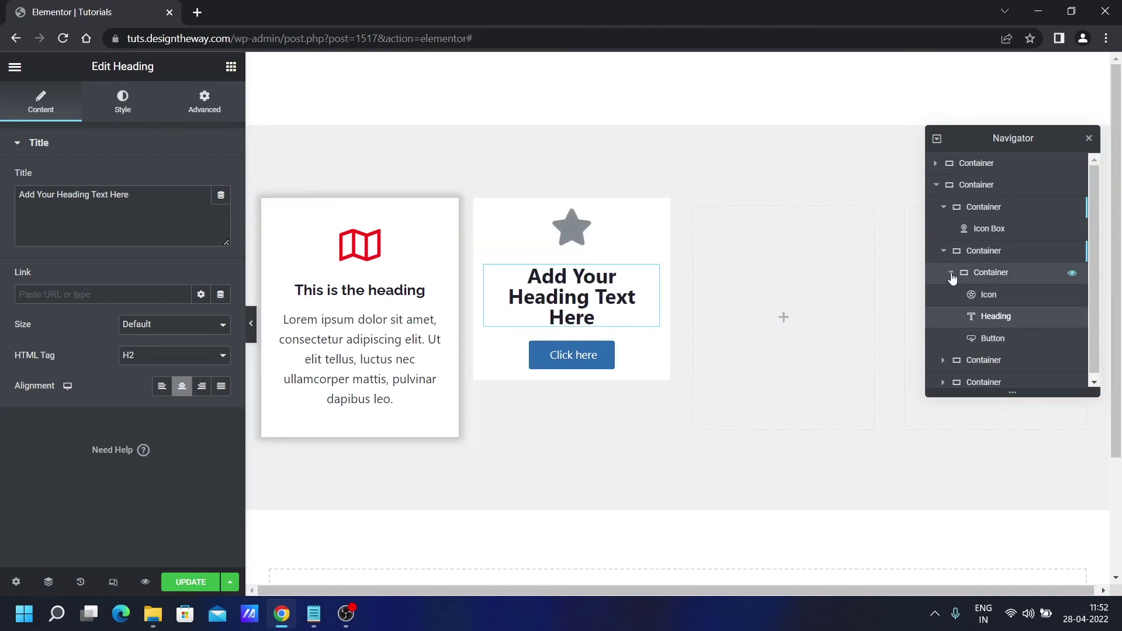
# Replace the nested container in the second column with a copy of the first column's icon box.
pyautogui.click(986, 279)
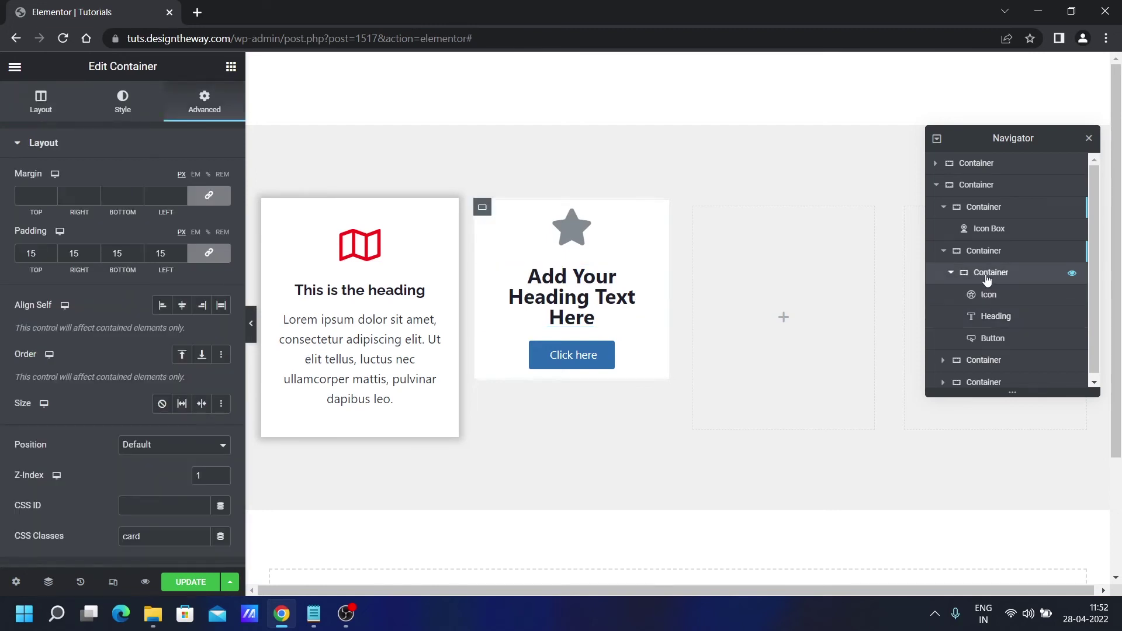
pyautogui.press('Delete')
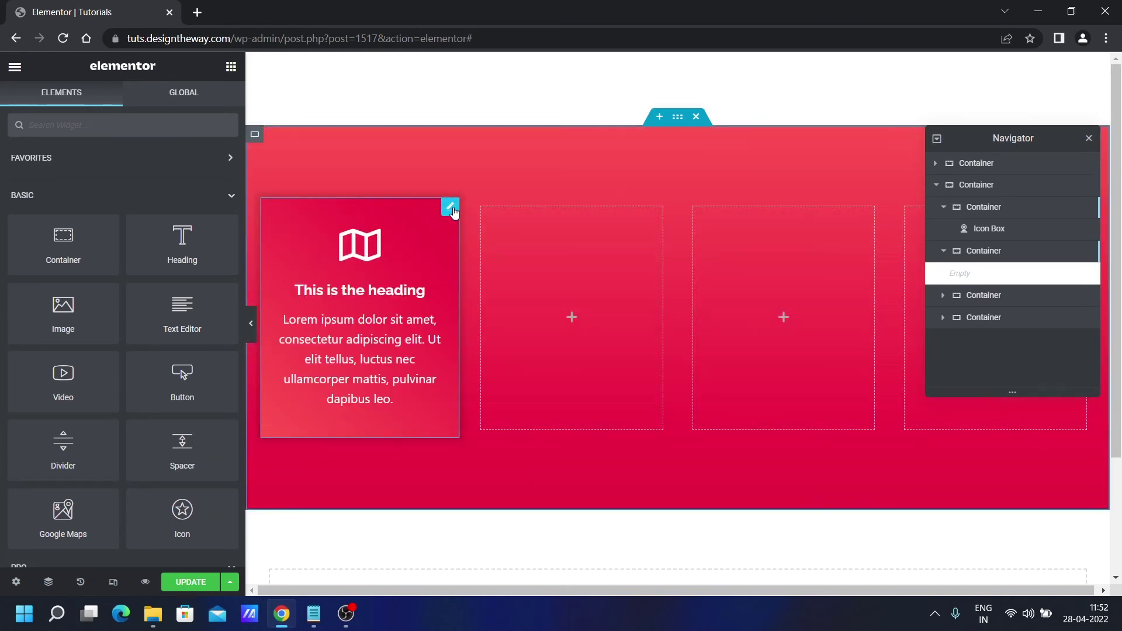
pyautogui.rightClick(453, 211)
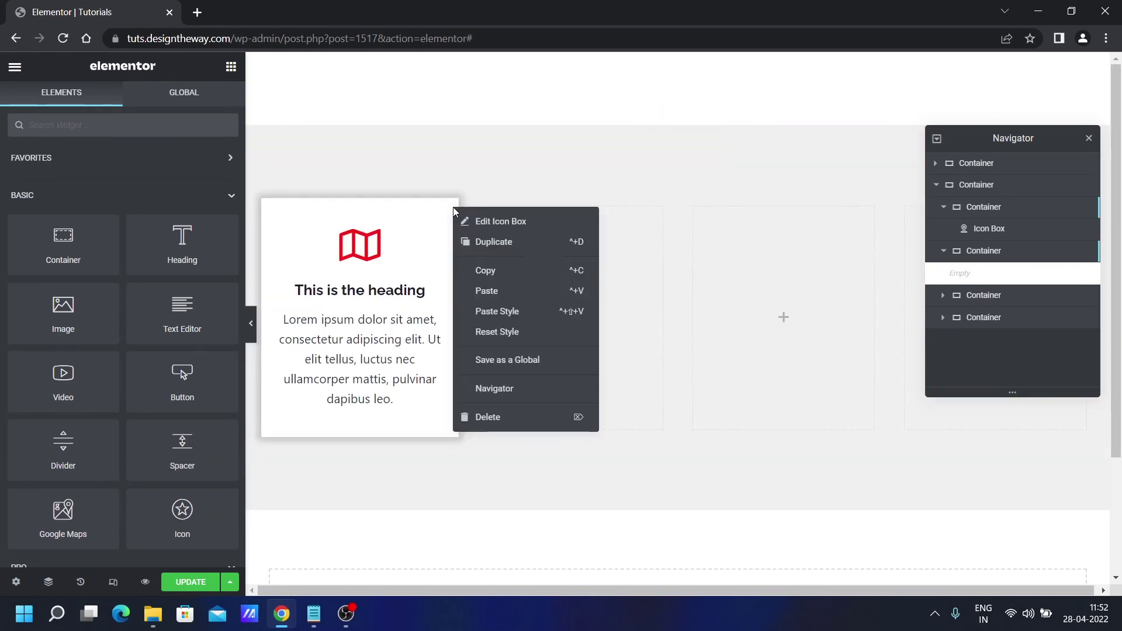
pyautogui.click(498, 269)
pyautogui.rightClick(563, 253)
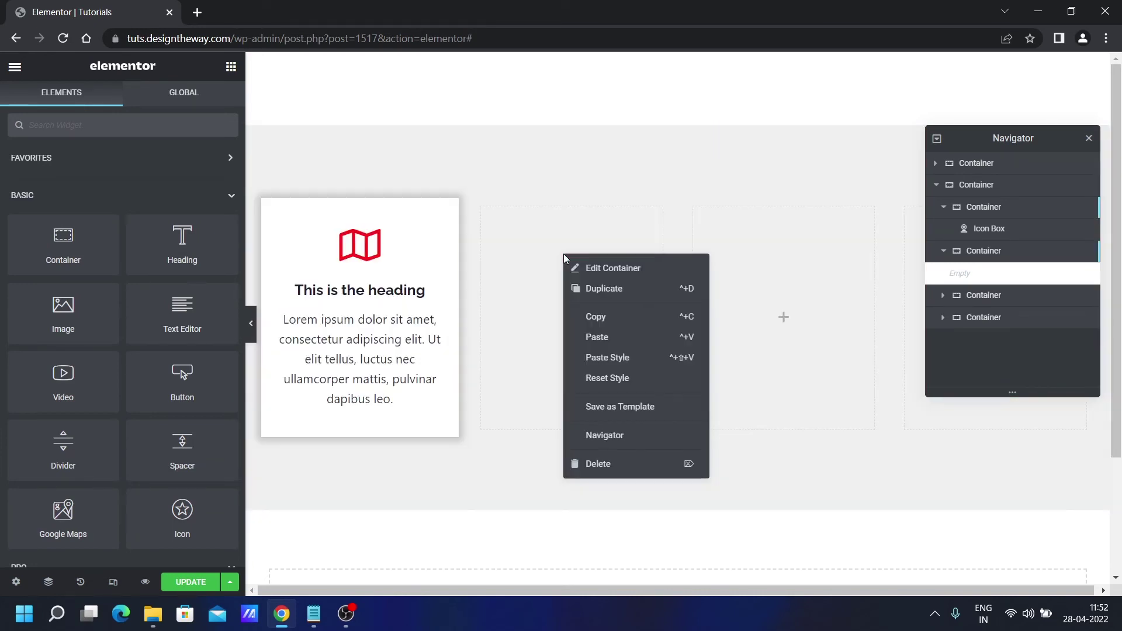
pyautogui.click(603, 346)
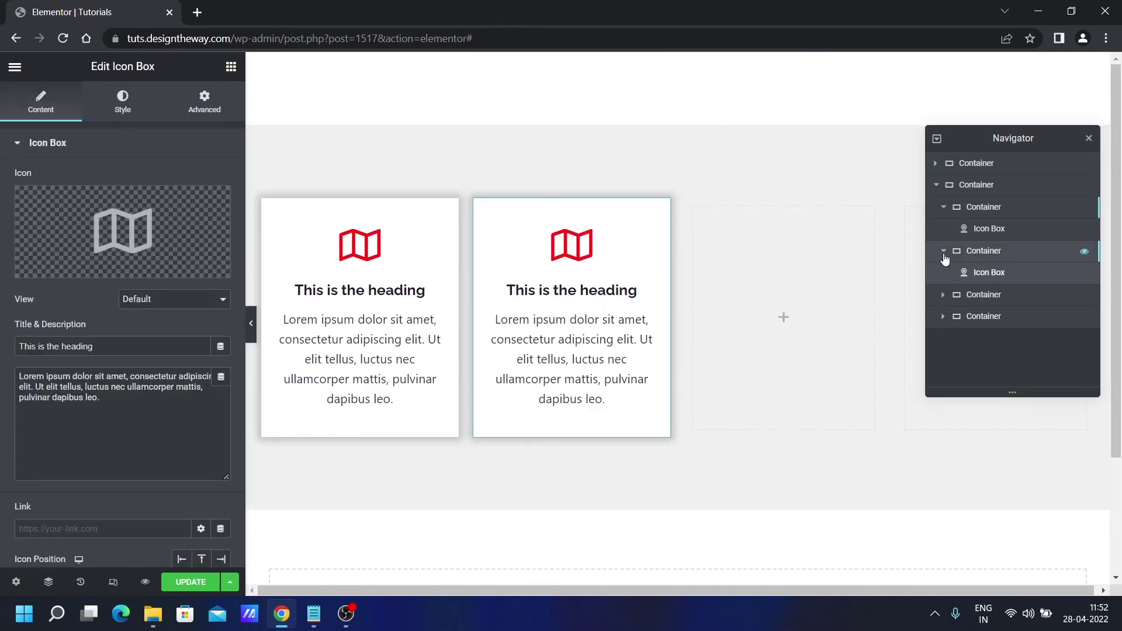
# Duplicate the second column's container twice to get four icon box columns.
pyautogui.click(942, 253)
pyautogui.click(942, 207)
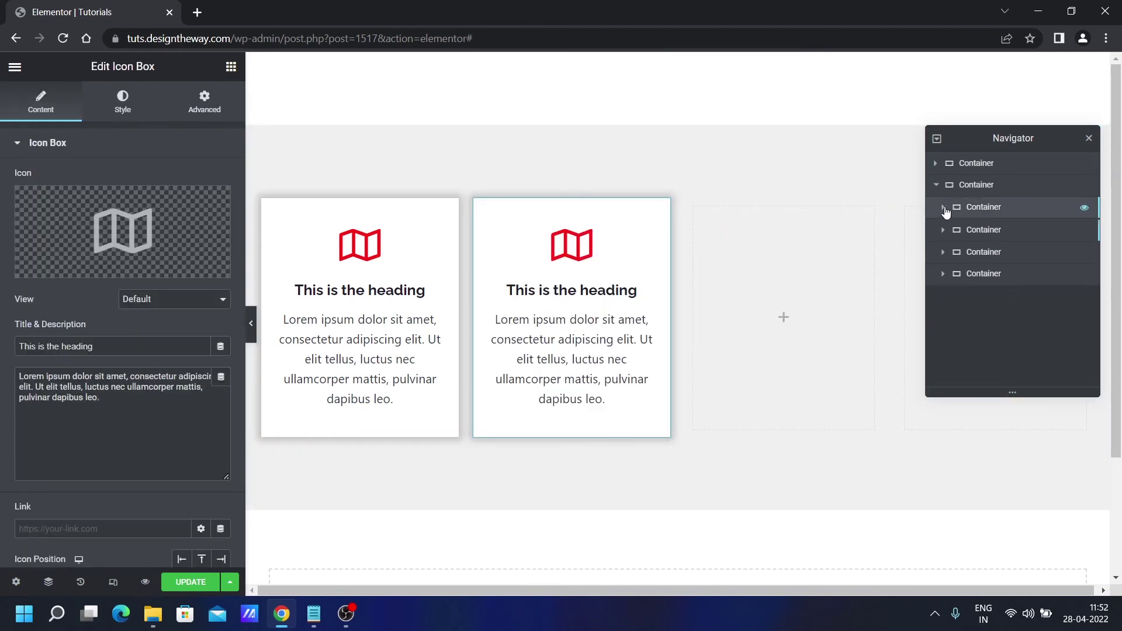
pyautogui.click(980, 234)
pyautogui.rightClick(981, 232)
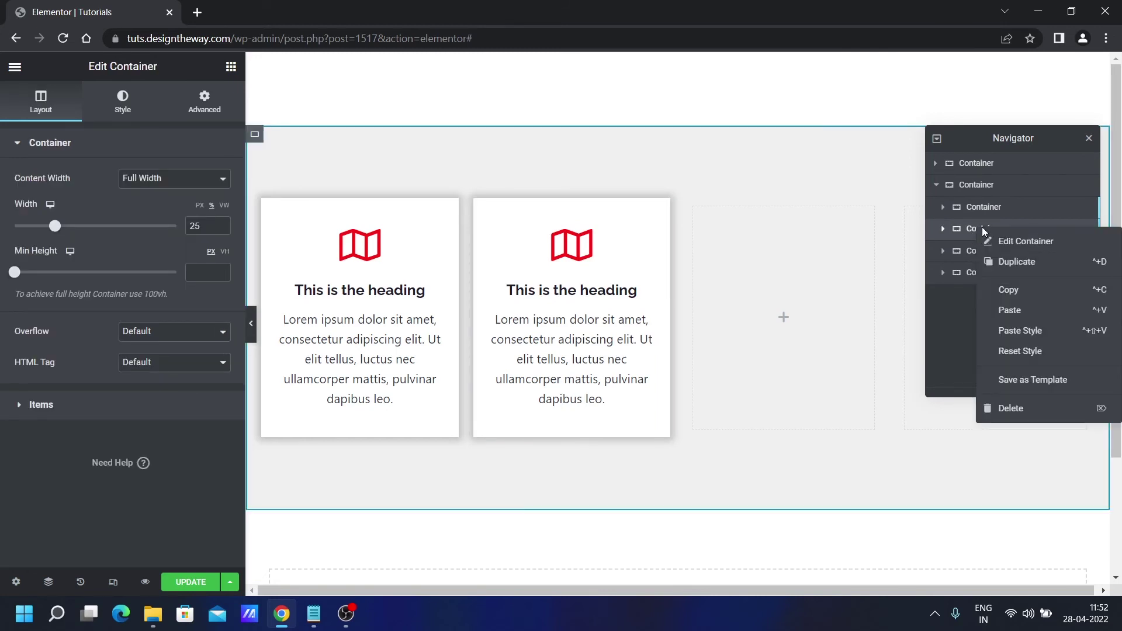
pyautogui.click(1018, 266)
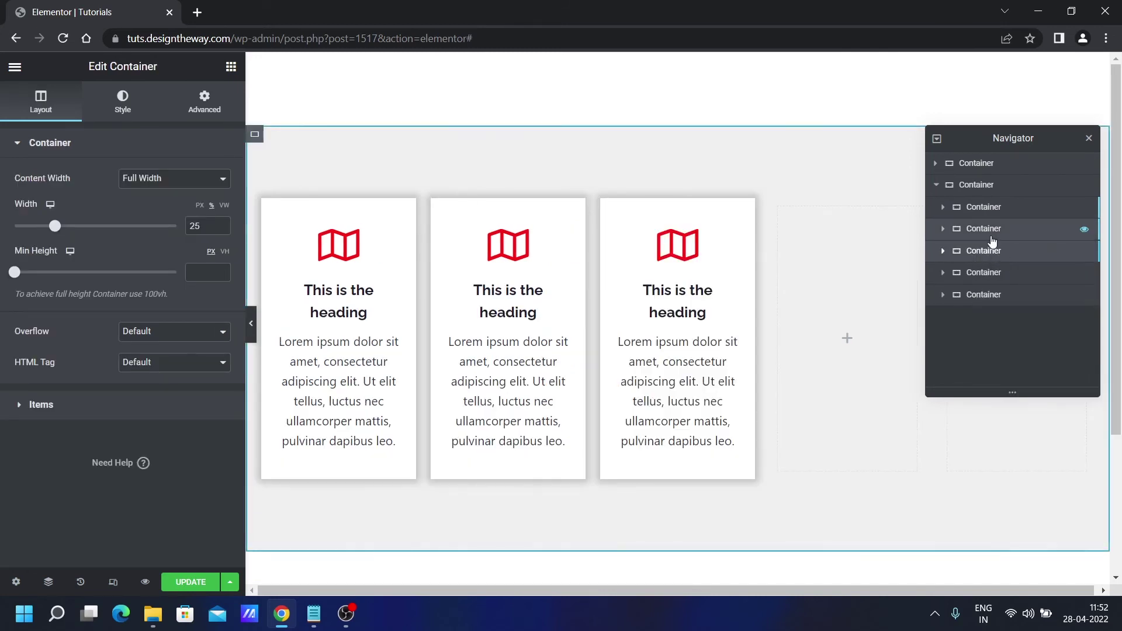
pyautogui.rightClick(988, 235)
pyautogui.click(1017, 266)
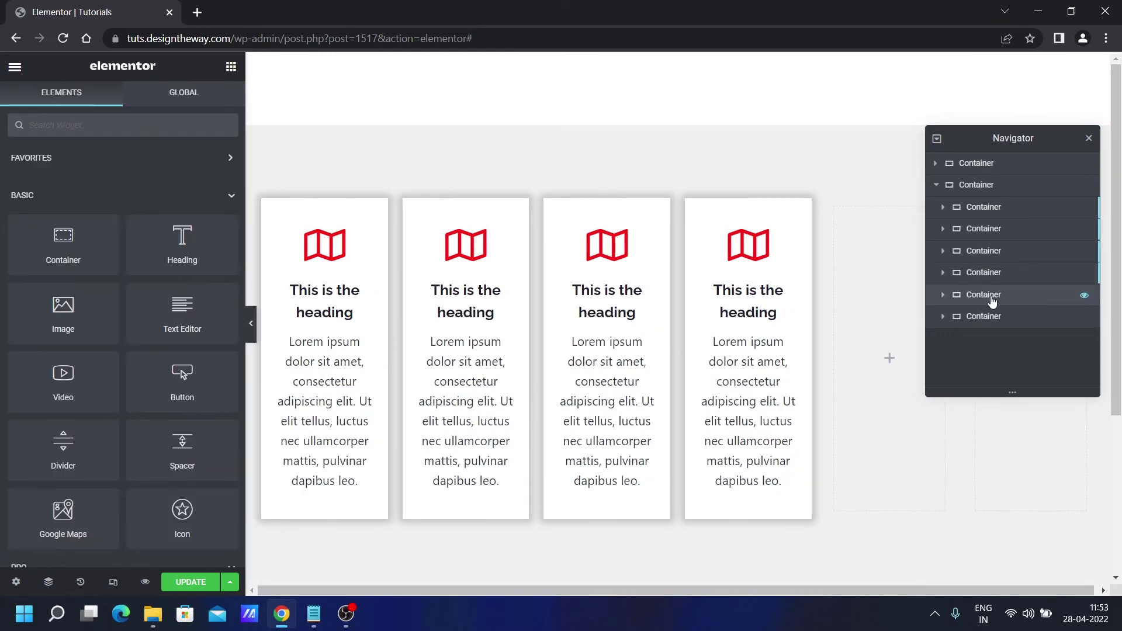
# Delete the two empty containers after the icon box columns.
pyautogui.click(987, 295)
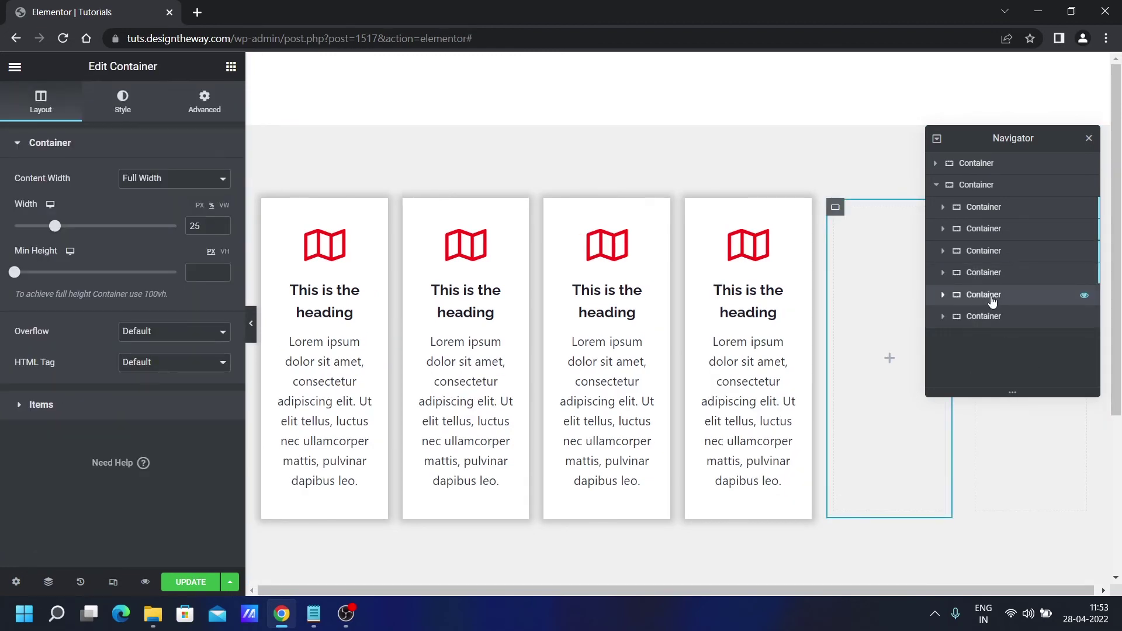
pyautogui.press('Delete')
pyautogui.click(991, 300)
pyautogui.press('Delete')
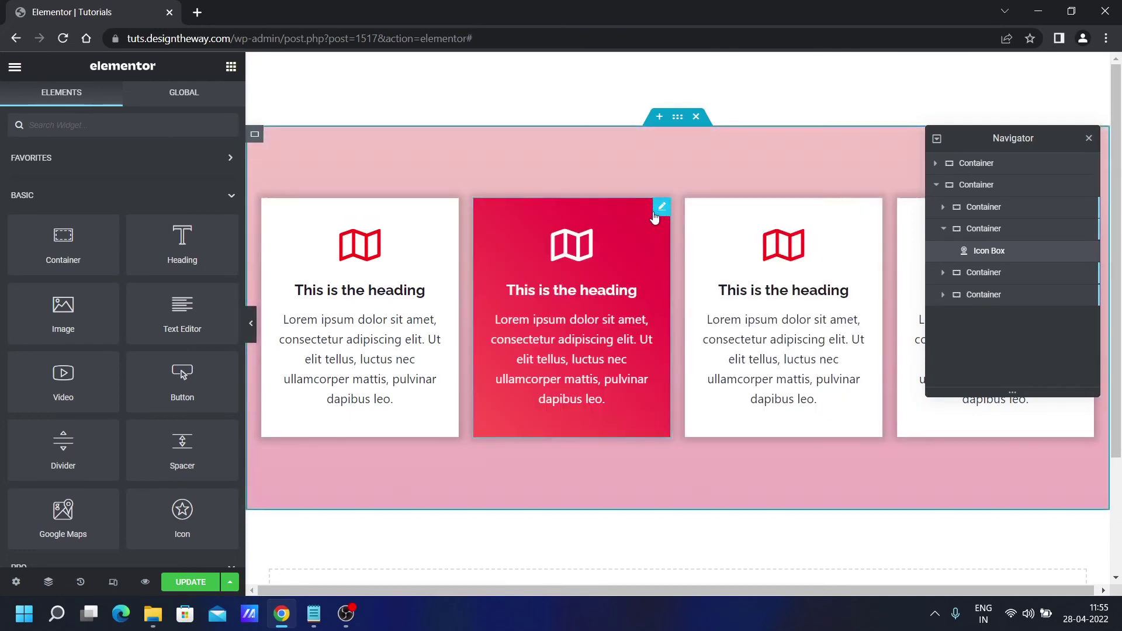
# Replace the second column's icon box icon with the paper plane icon from the icon library.
pyautogui.click(662, 209)
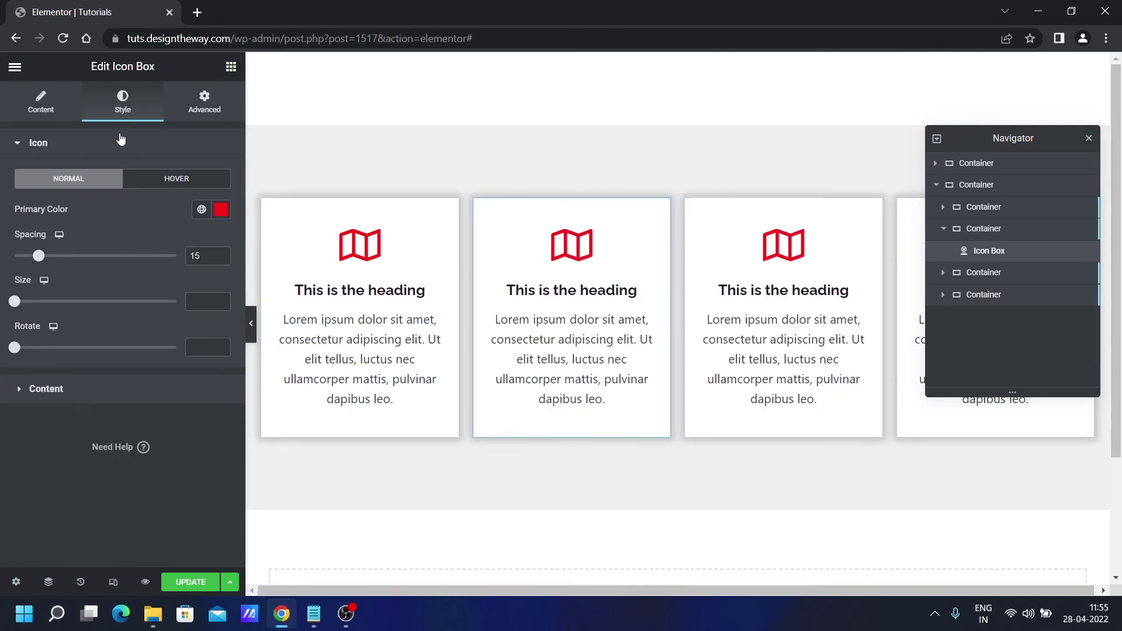
pyautogui.click(41, 103)
pyautogui.click(152, 232)
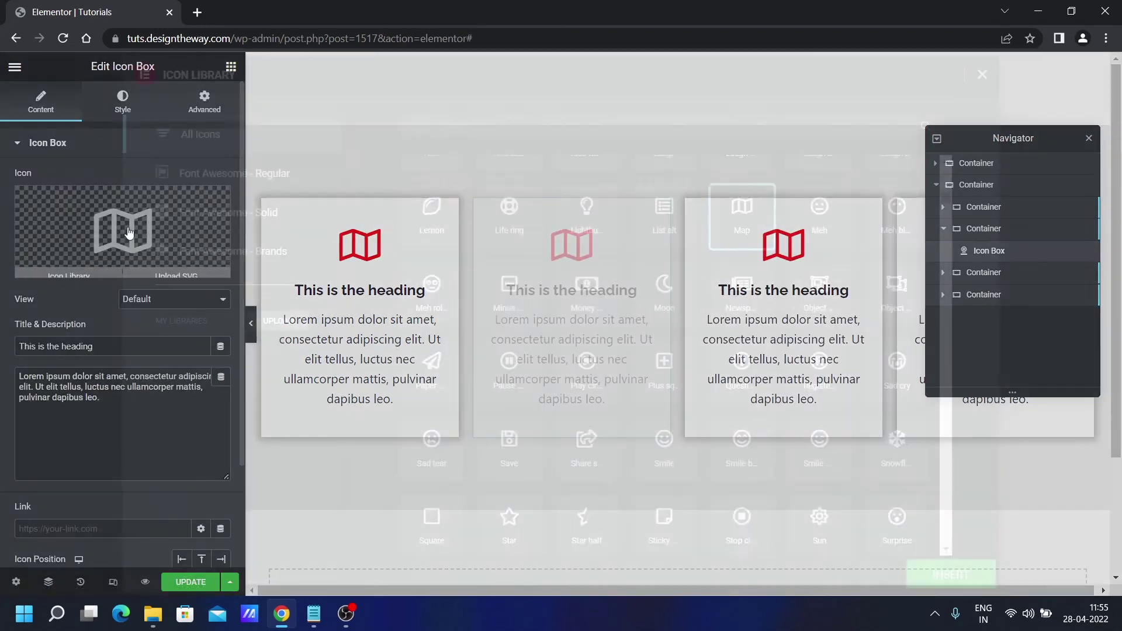
pyautogui.click(449, 388)
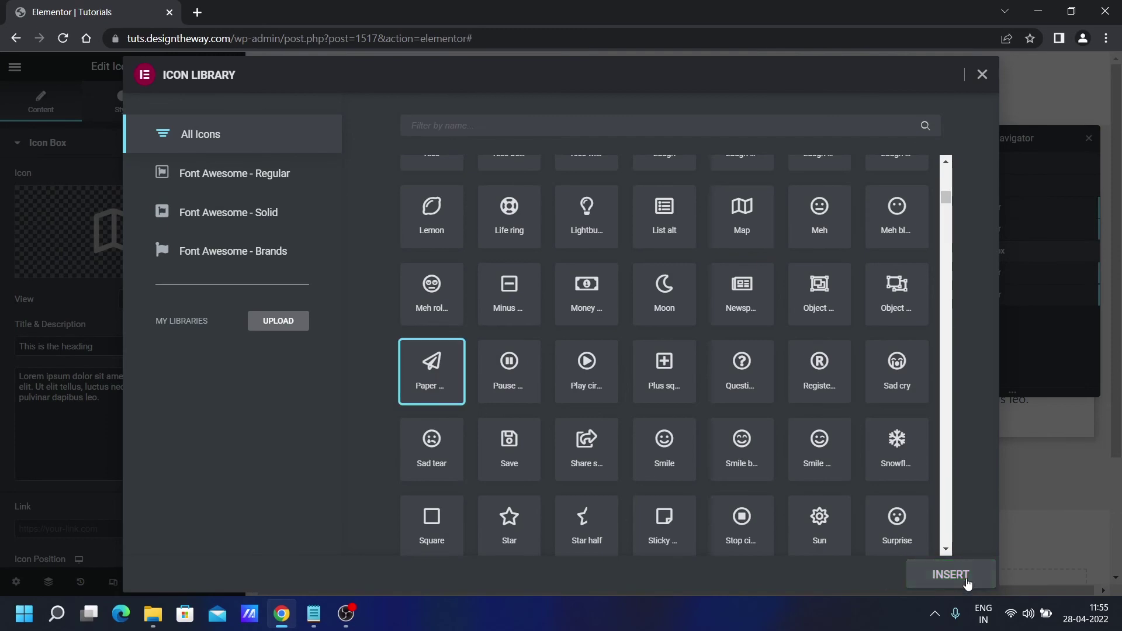
pyautogui.click(961, 578)
# Change the primary color of the second column's paper plane icon to a violet-blue.
pyautogui.click(123, 105)
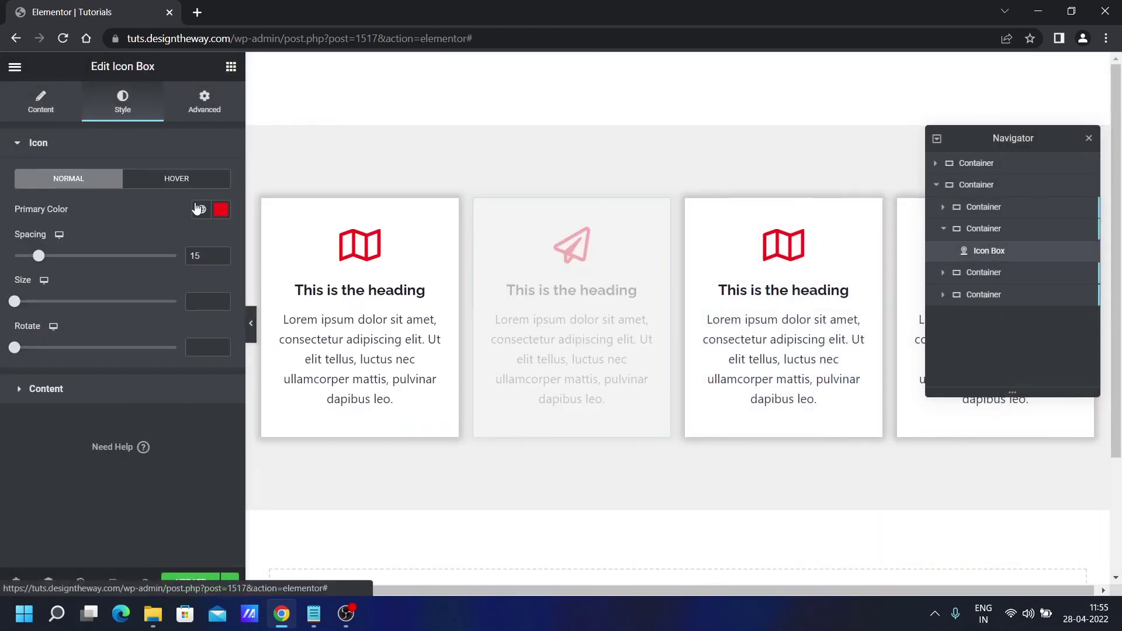
pyautogui.click(221, 209)
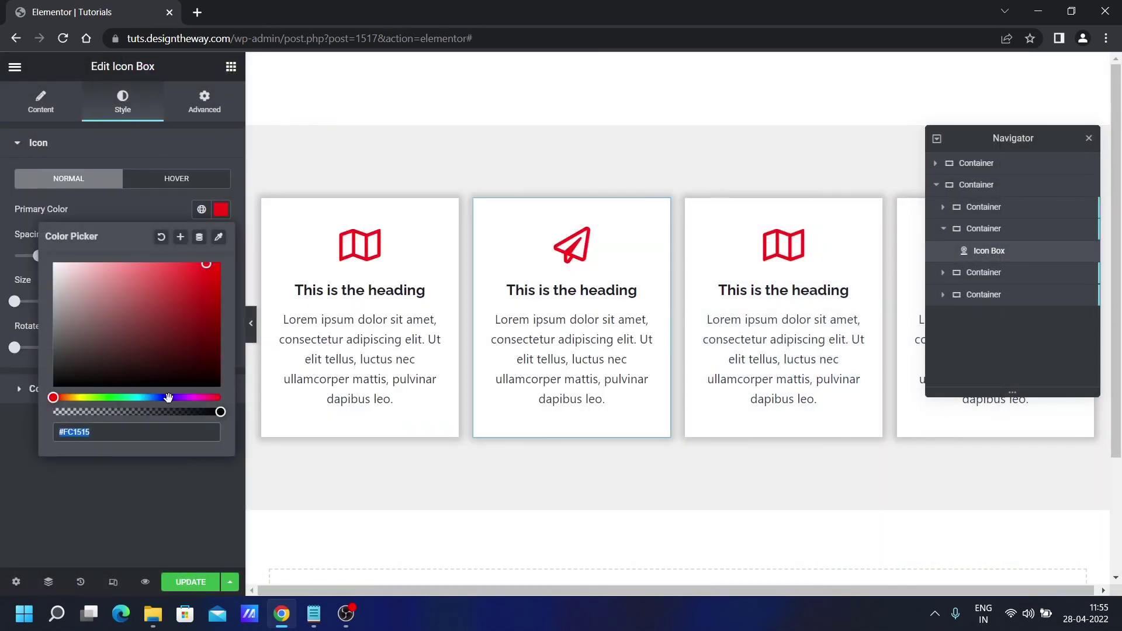
pyautogui.click(169, 398)
pyautogui.click(140, 208)
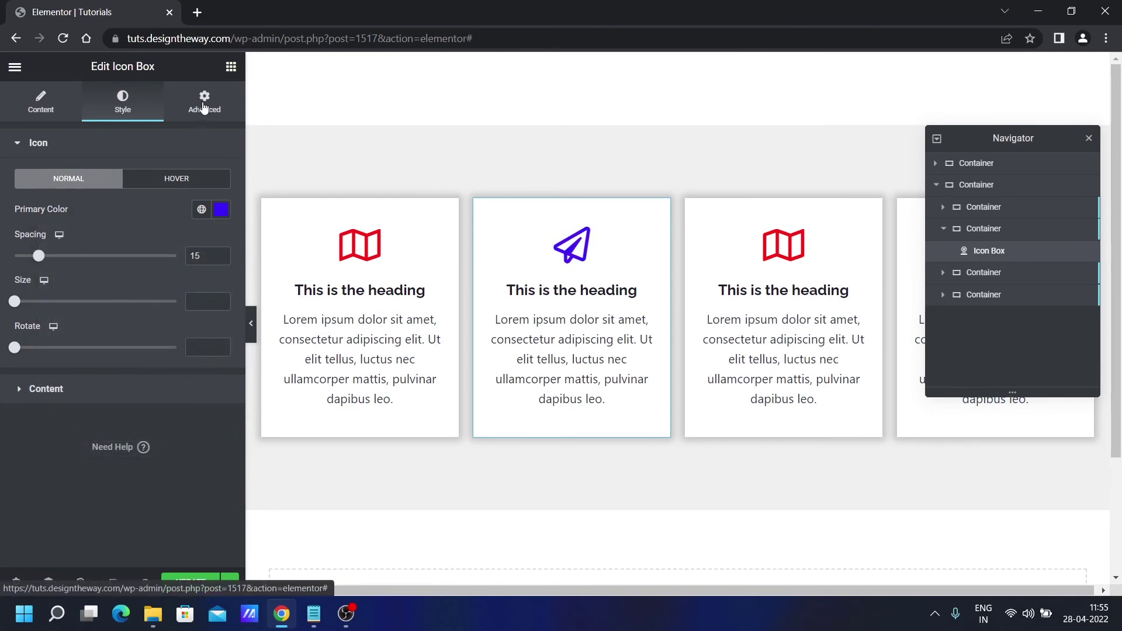
# Set --bg-gradient-colors to #4facfe and #1073ca in the custom CSS of the second column's container.
pyautogui.click(989, 230)
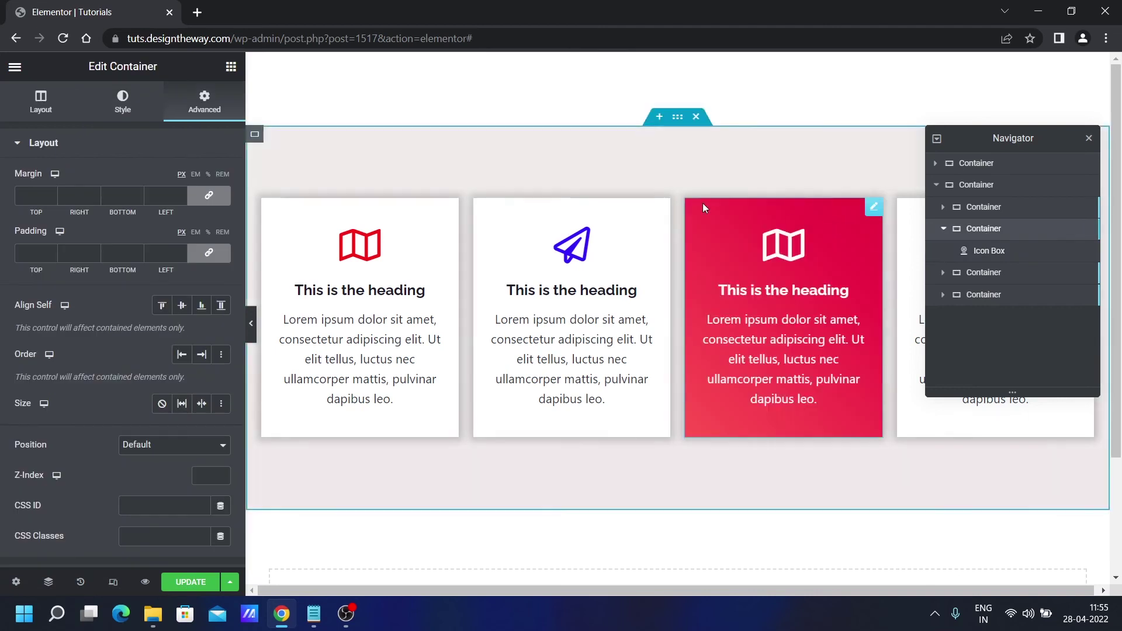
pyautogui.scroll(-5, 121, 421)
pyautogui.click(108, 466)
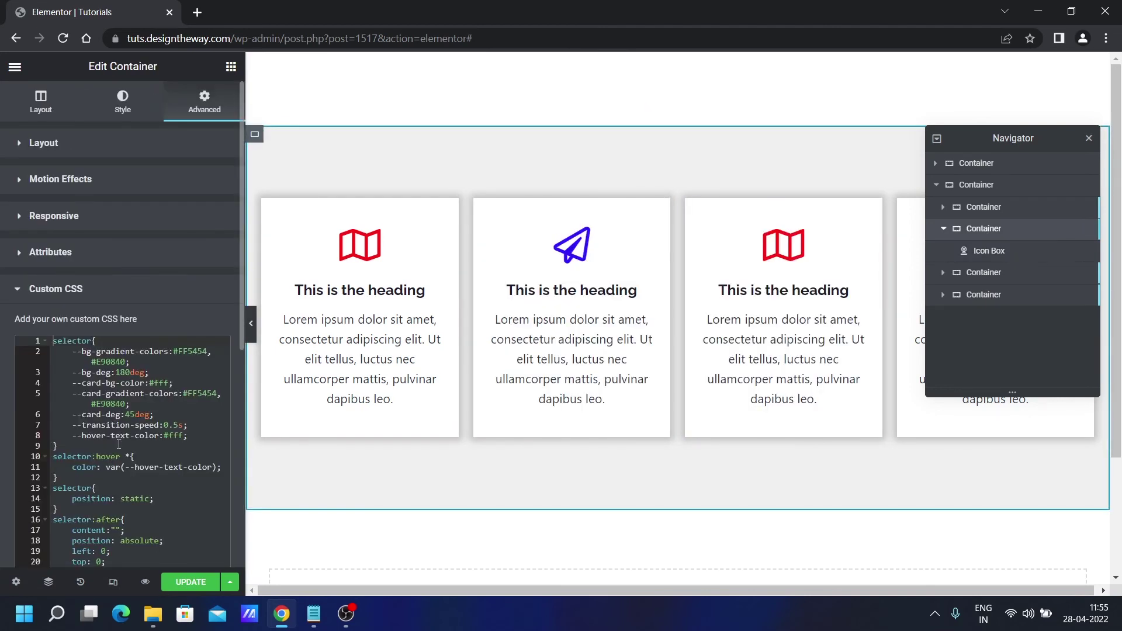
pyautogui.scroll(-4, 153, 334)
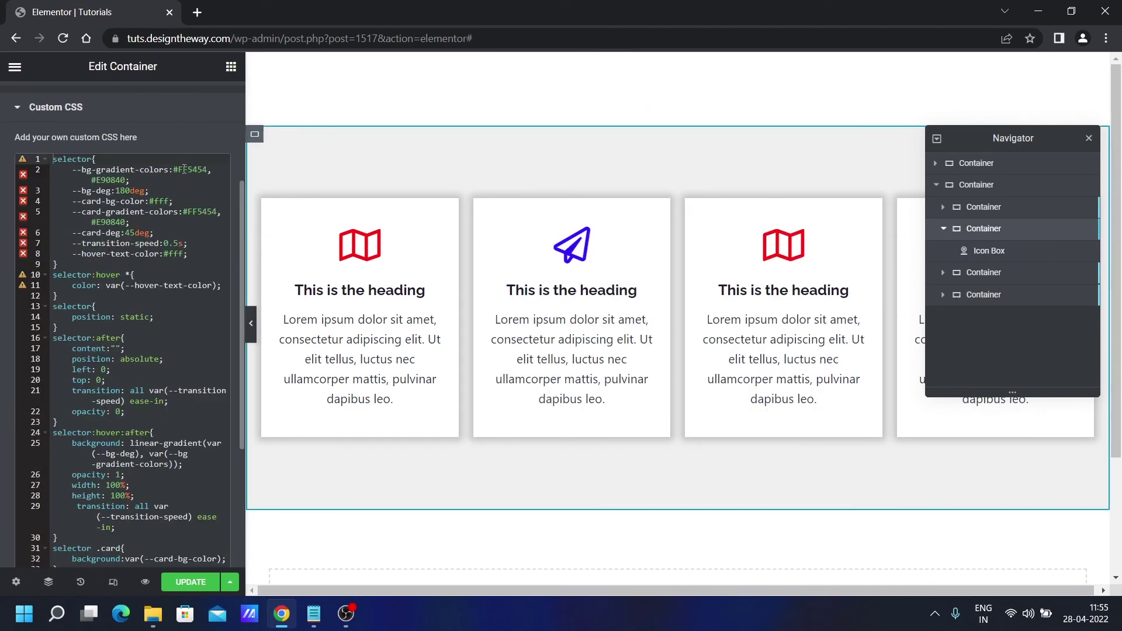
pyautogui.moveTo(180, 169); pyautogui.dragTo(198, 169)
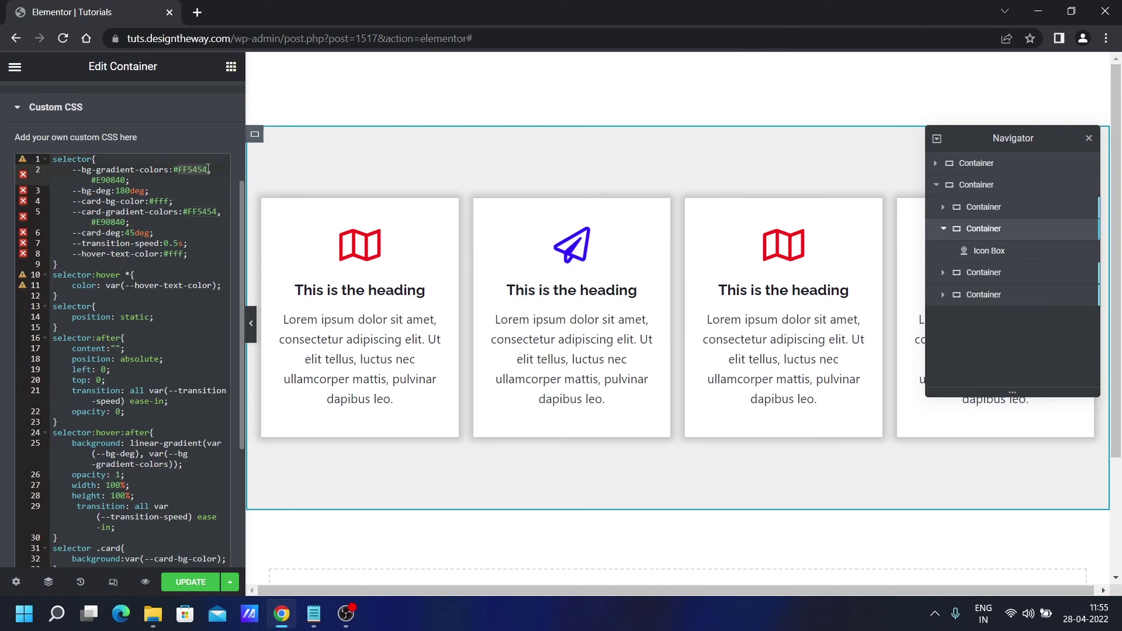
pyautogui.write('#4facfe')
pyautogui.click(117, 180)
pyautogui.press('BackSpace')
pyautogui.press('BackSpace')
pyautogui.press('BackSpace')
pyautogui.press('BackSpace')
pyautogui.press('BackSpace')
pyautogui.press('BackSpace')
pyautogui.write('1073')
# Set --card-gradient-colors to #4facfe and #1073ca in the second column container's custom CSS.
pyautogui.moveTo(186, 211); pyautogui.dragTo(216, 211)
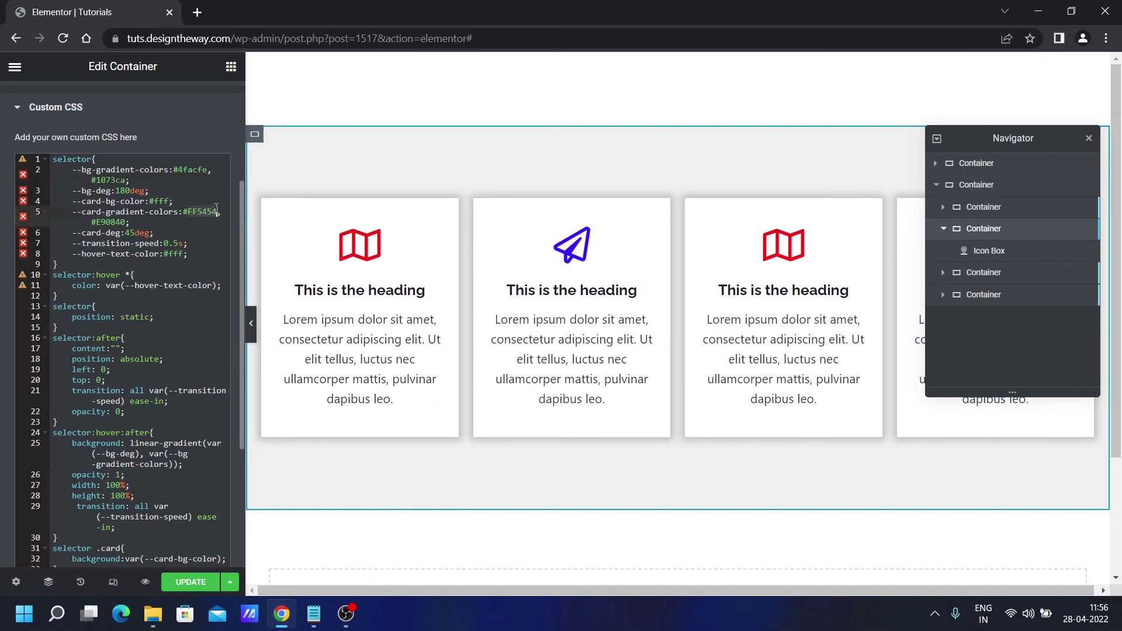
pyautogui.doubleClick(193, 169)
pyautogui.hotkey('ctrl', 'c')
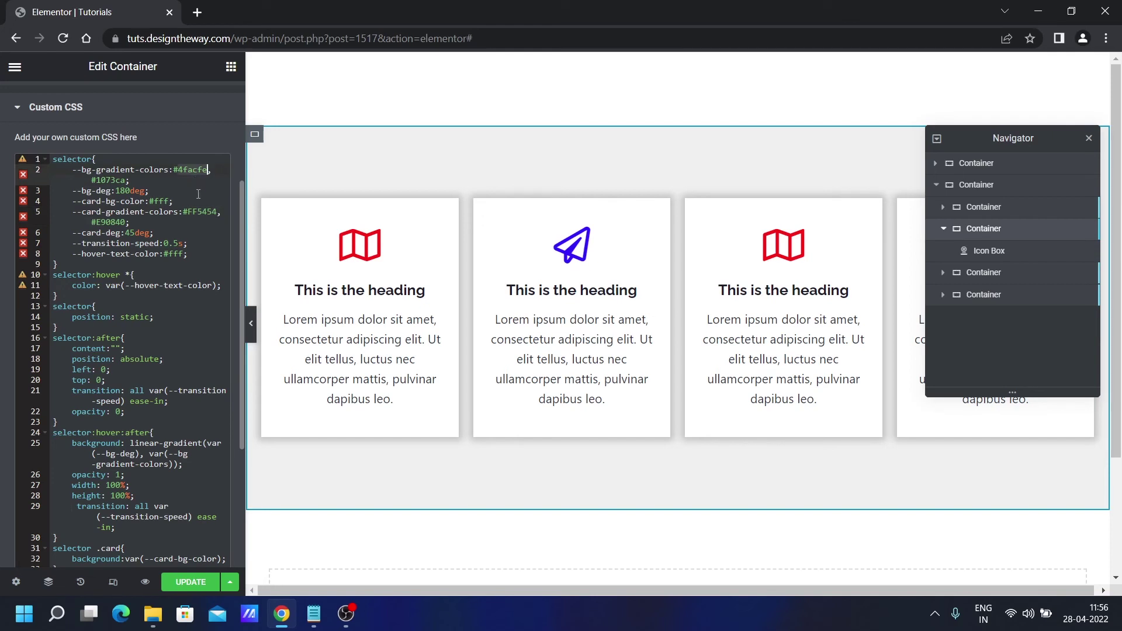
pyautogui.doubleClick(202, 211)
pyautogui.hotkey('ctrl', 'v')
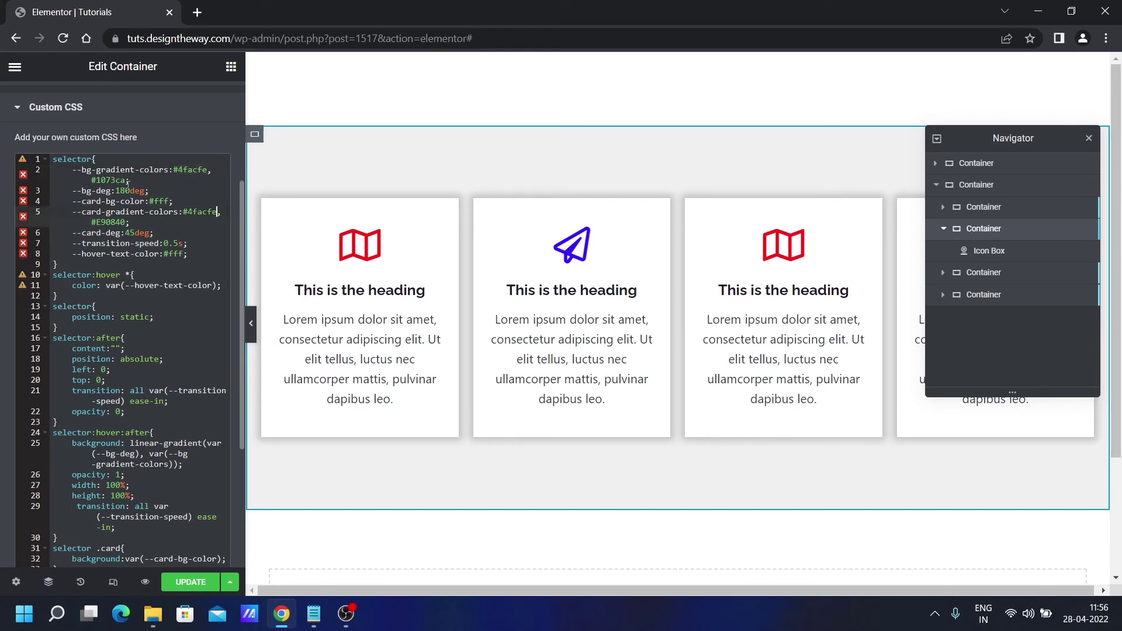
pyautogui.click(127, 181)
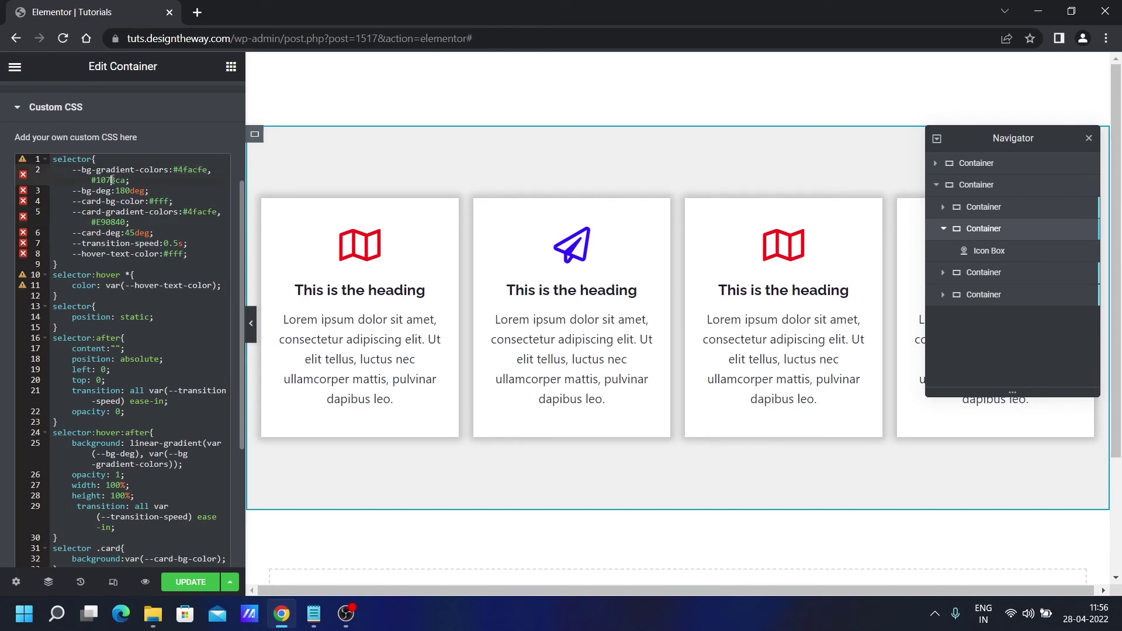
pyautogui.doubleClick(116, 222)
pyautogui.write('1073ca')
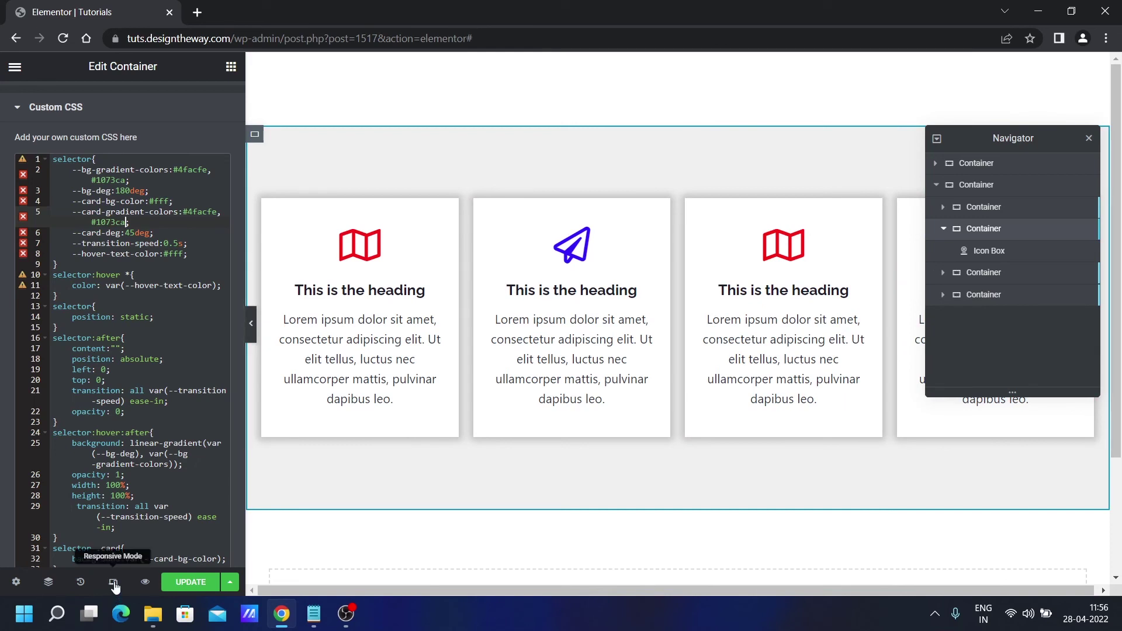
# Check the card section's layout in the tablet and mobile views with the Navigator closed, and return to the normal desktop editor.
pyautogui.click(113, 583)
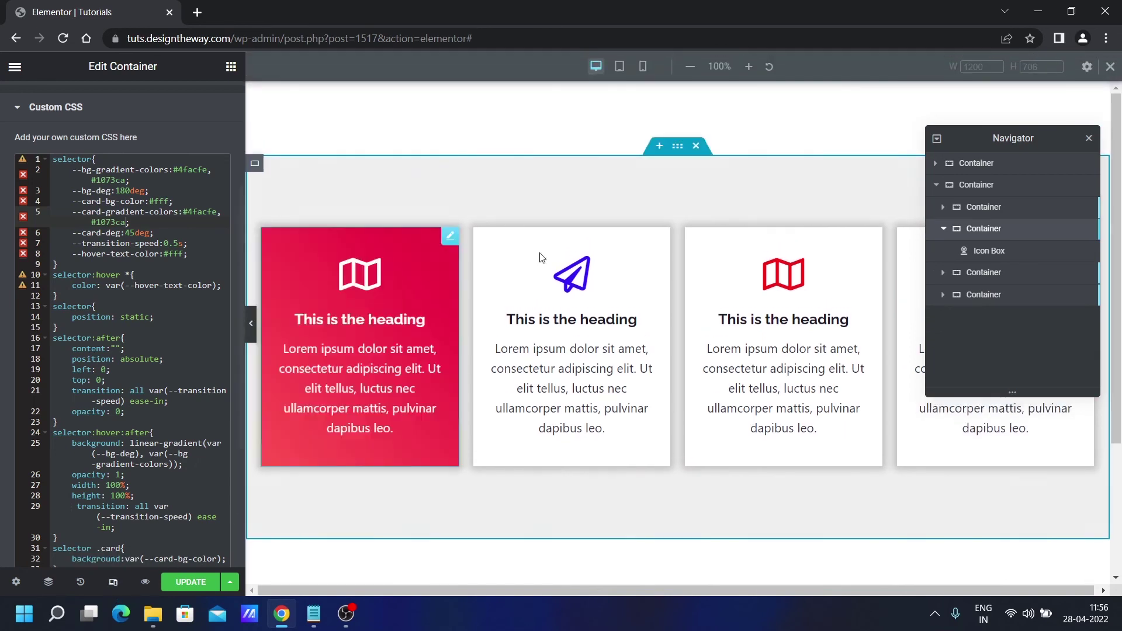
pyautogui.click(618, 68)
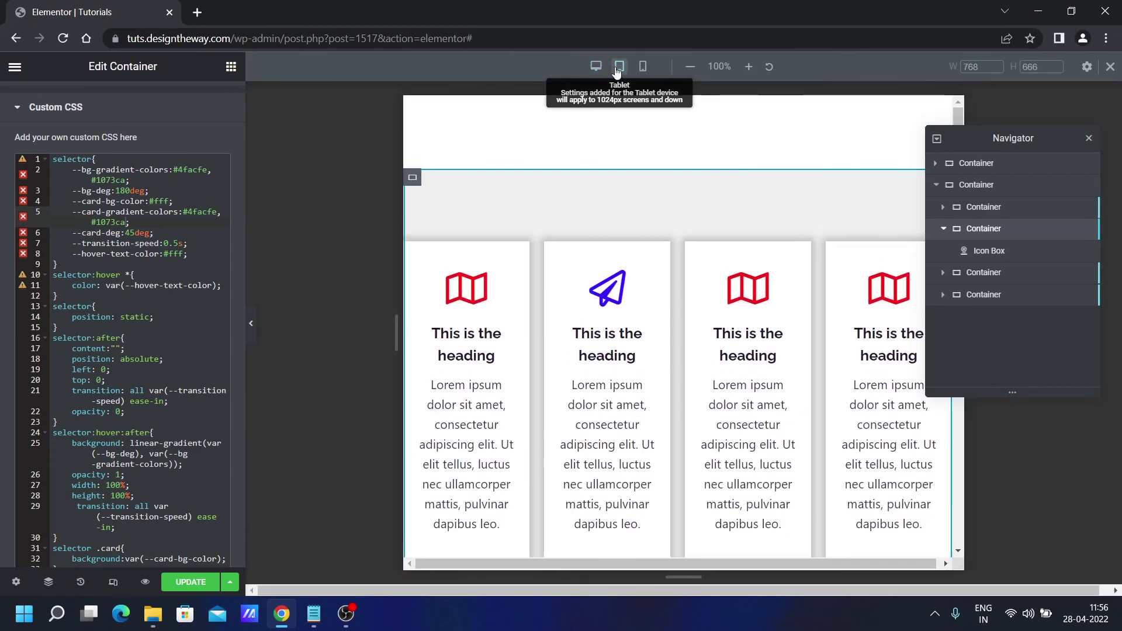
pyautogui.click(1090, 140)
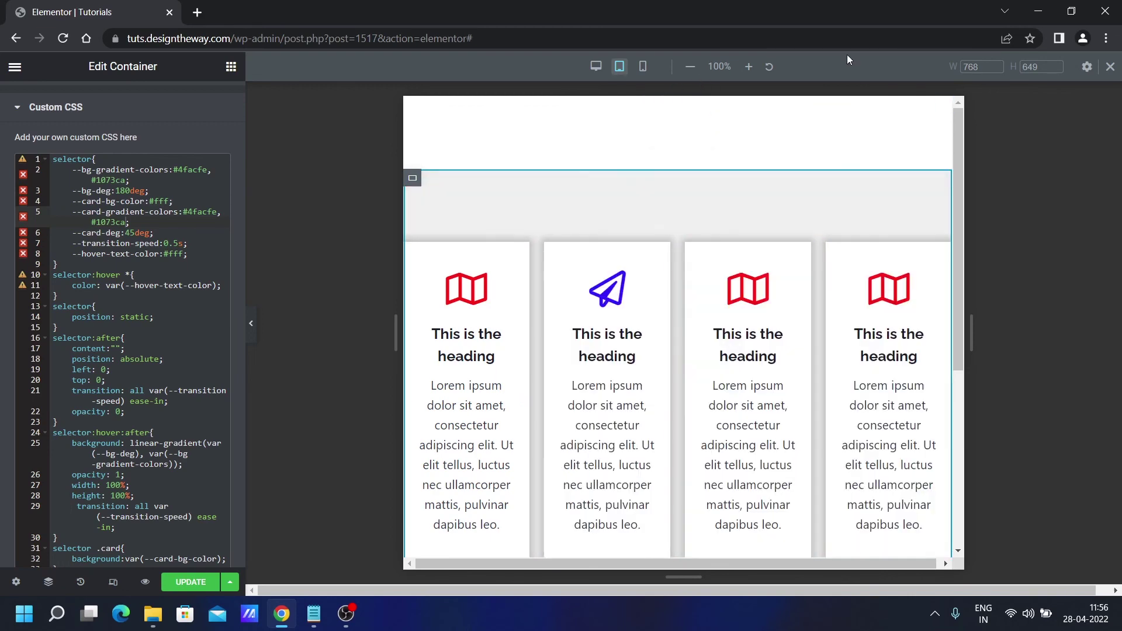
pyautogui.click(642, 68)
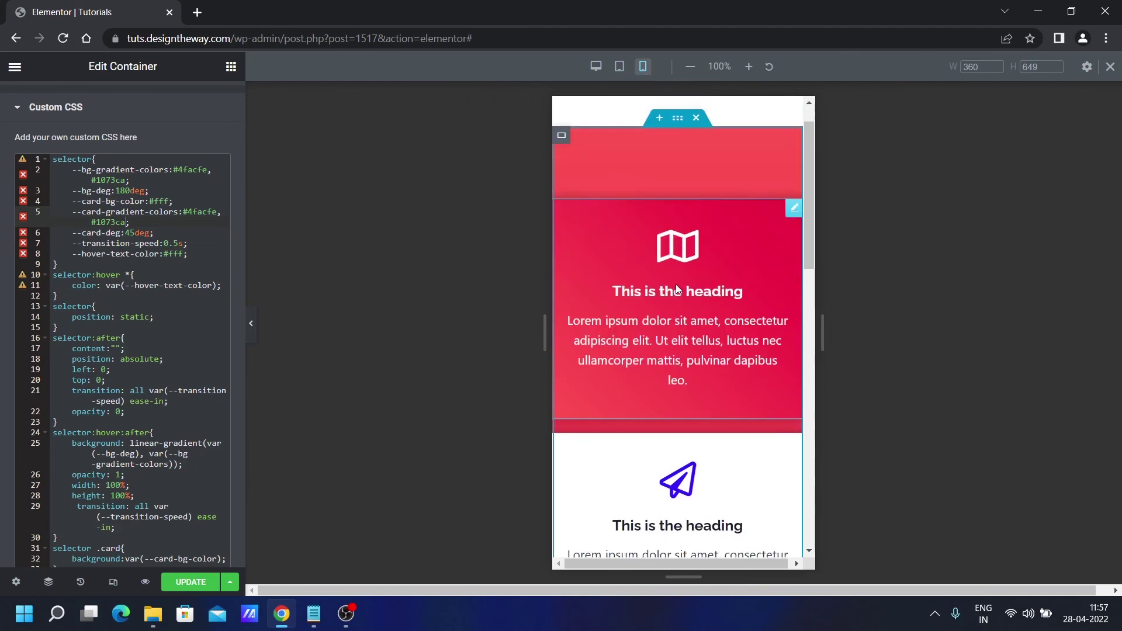
pyautogui.scroll(-10, 677, 289)
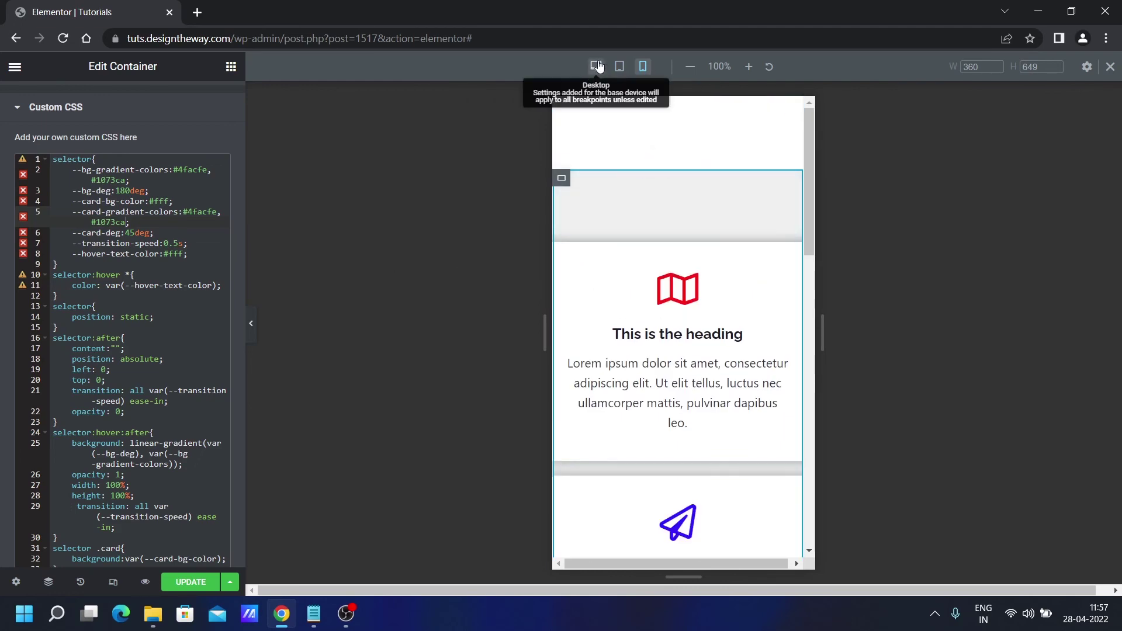
pyautogui.click(596, 66)
pyautogui.scroll(3, 190, 163)
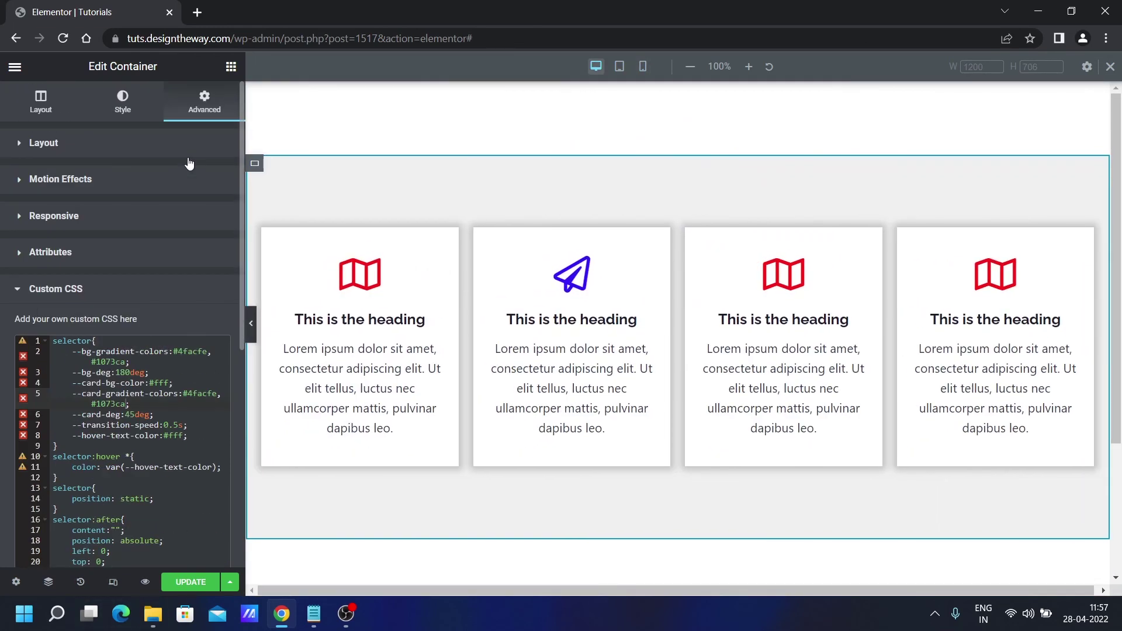
pyautogui.click(231, 66)
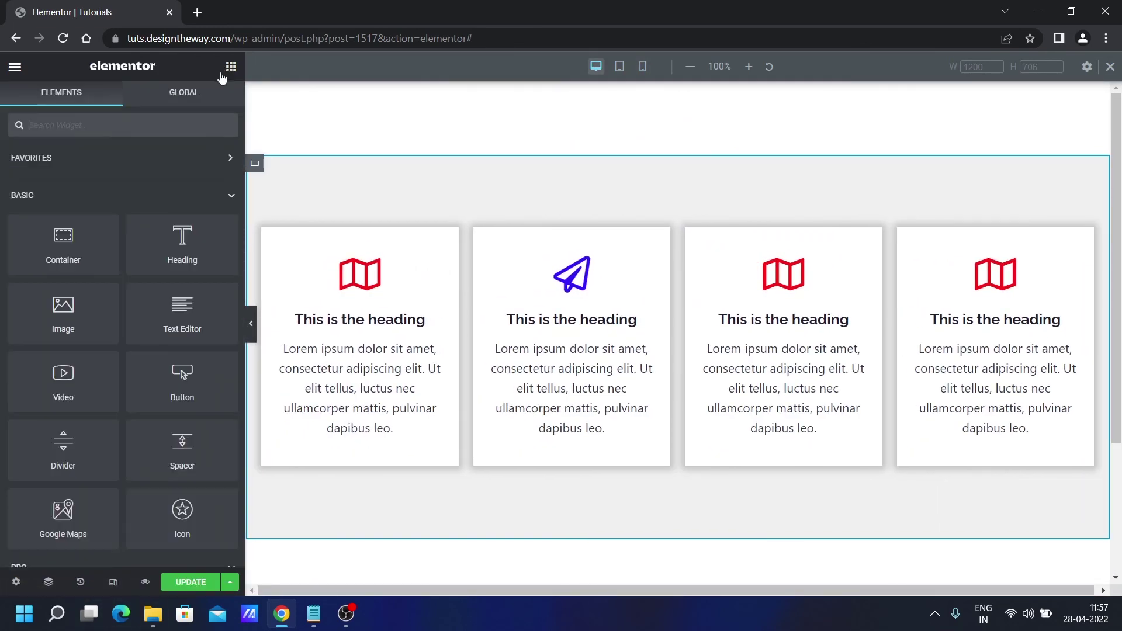
pyautogui.click(1109, 66)
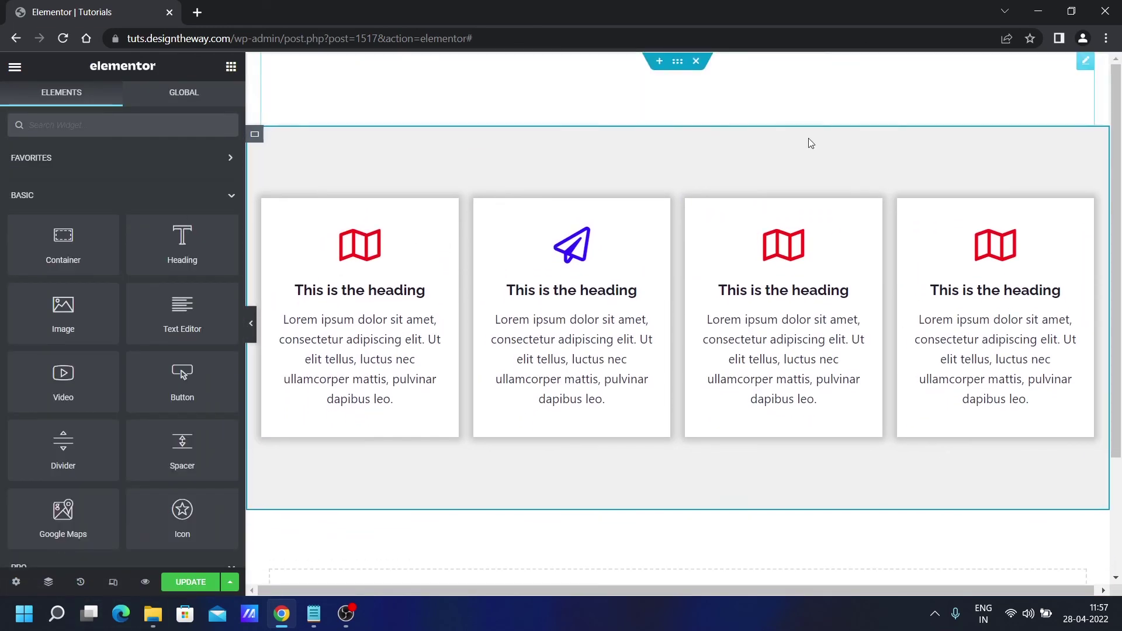
# Update the page and open its preview.
pyautogui.click(191, 583)
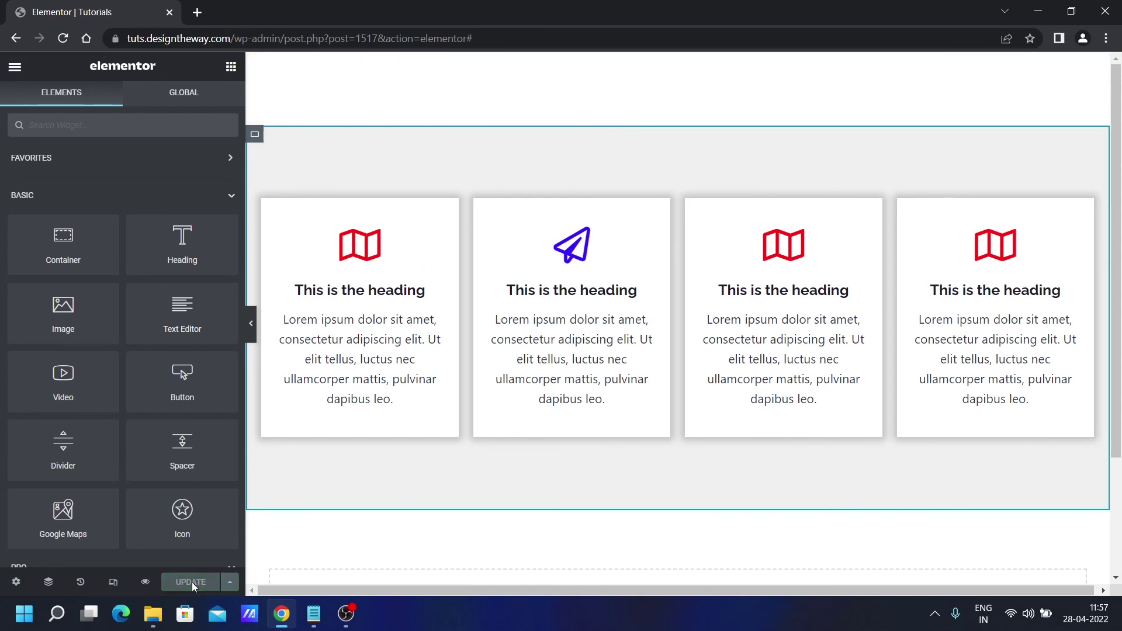
pyautogui.click(145, 582)
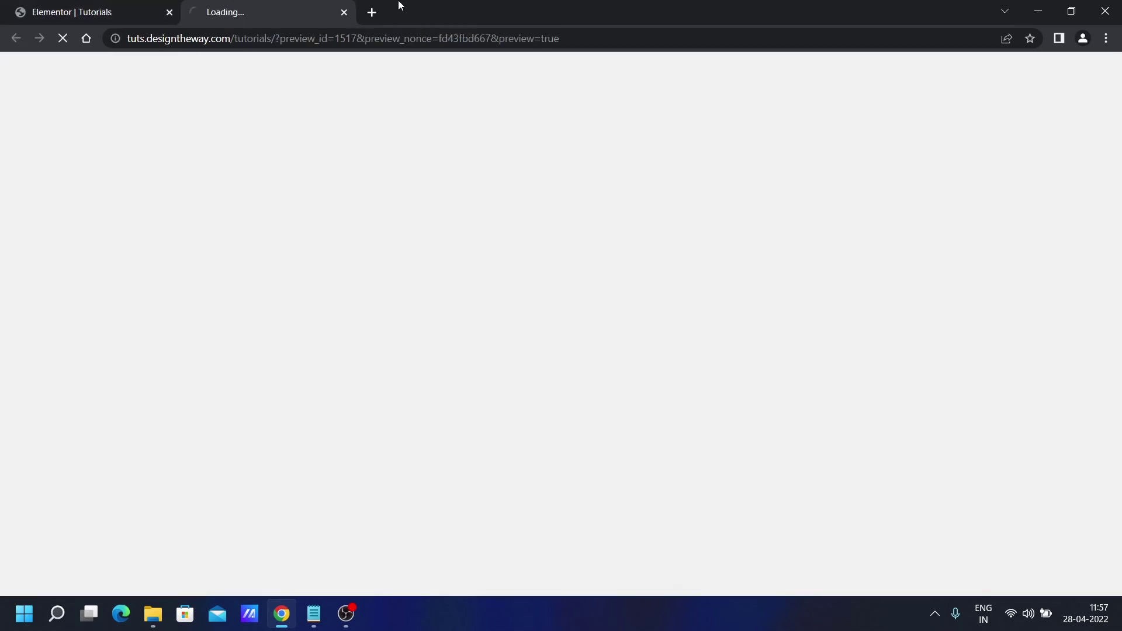